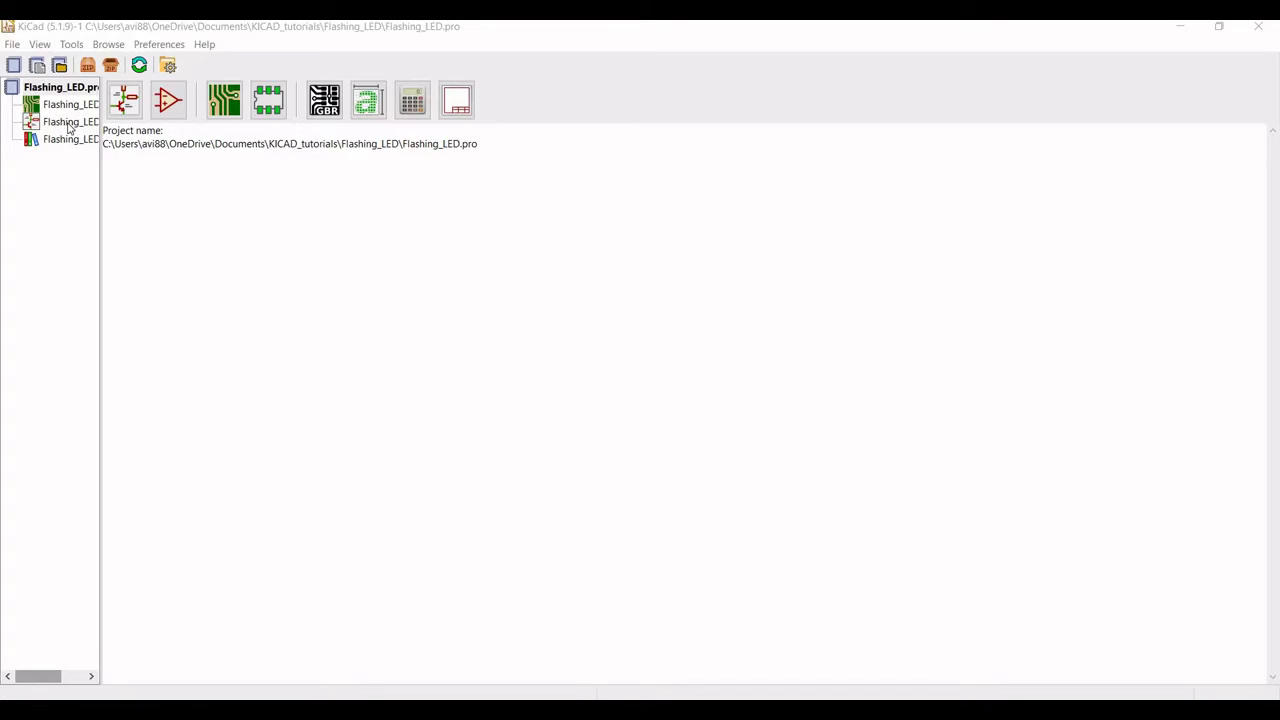
Open the Flashing_LED schematic and place an NE555D timer symbol on the sheet.
{"action": "double_click", "coordinate": [69, 122]}
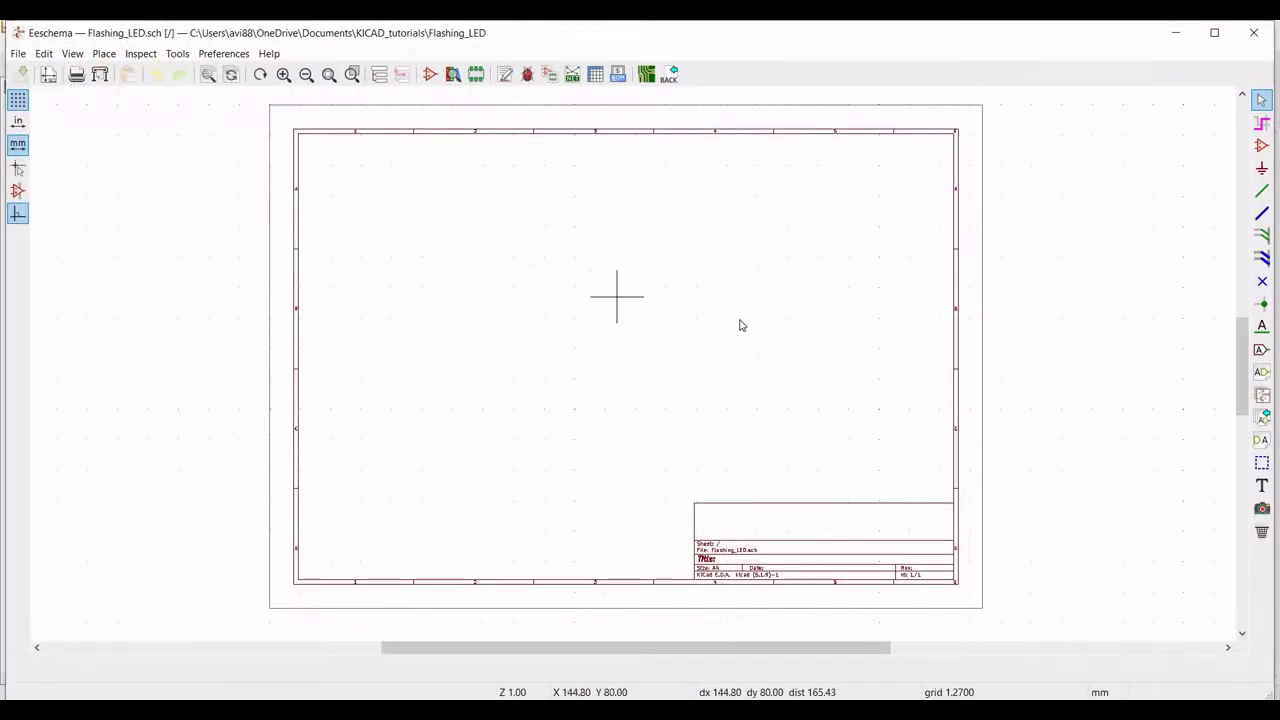
{"action": "scroll", "coordinate": [634, 368], "scroll_direction": "up", "scroll_amount": 3}
{"action": "scroll", "coordinate": [634, 368], "scroll_direction": "up", "scroll_amount": 3}
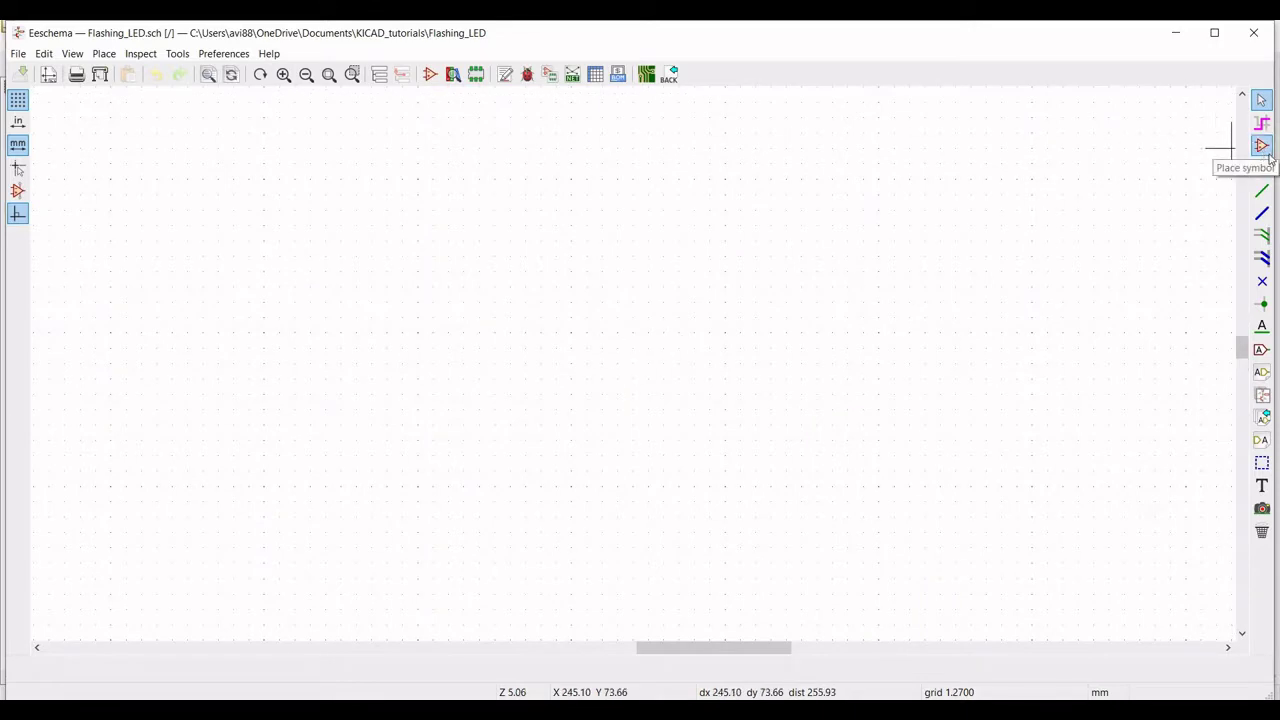
{"action": "left_click", "coordinate": [1262, 146]}
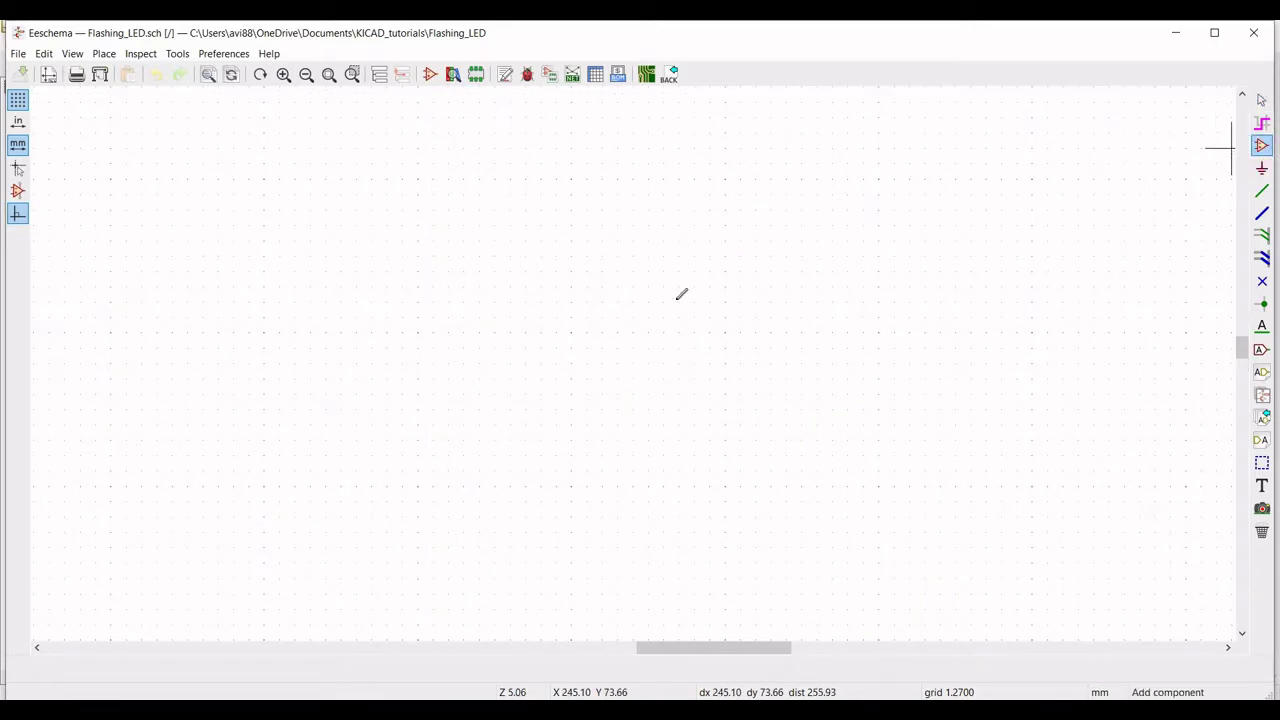
{"action": "left_click", "coordinate": [572, 372]}
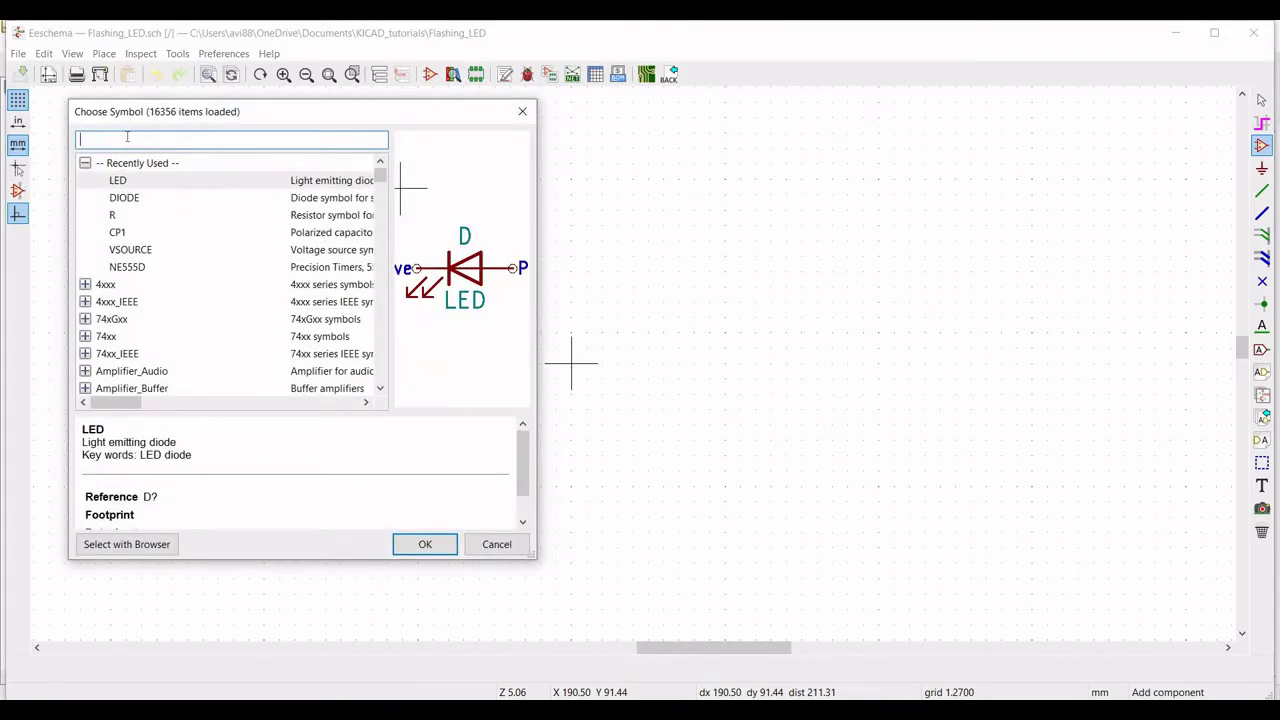
{"action": "type", "text": "NE555"}
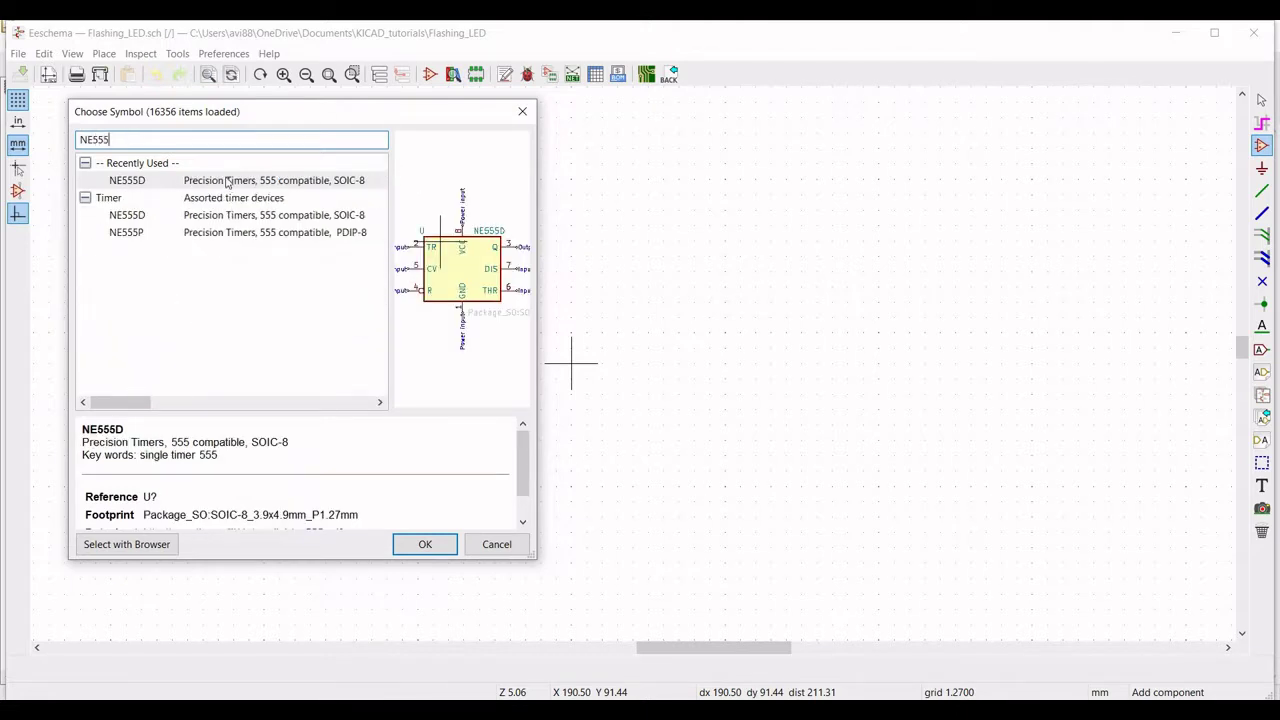
{"action": "key", "text": "Return"}
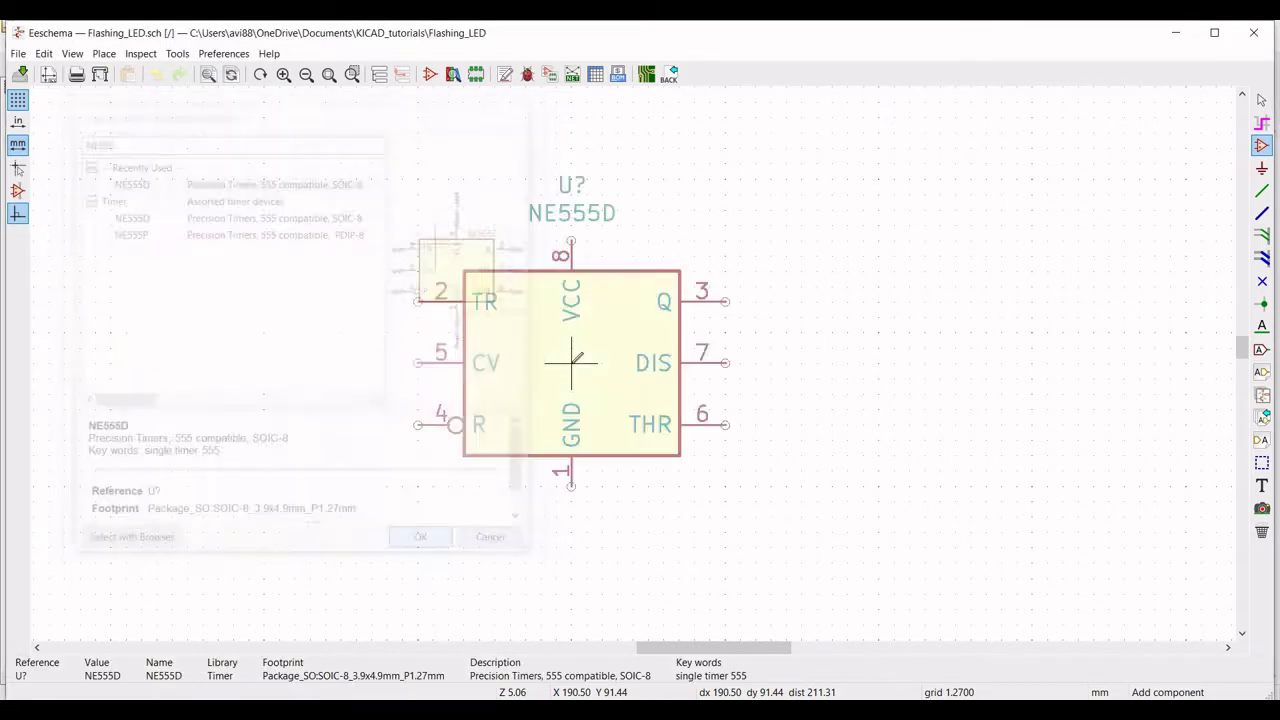
{"action": "left_click", "coordinate": [572, 362]}
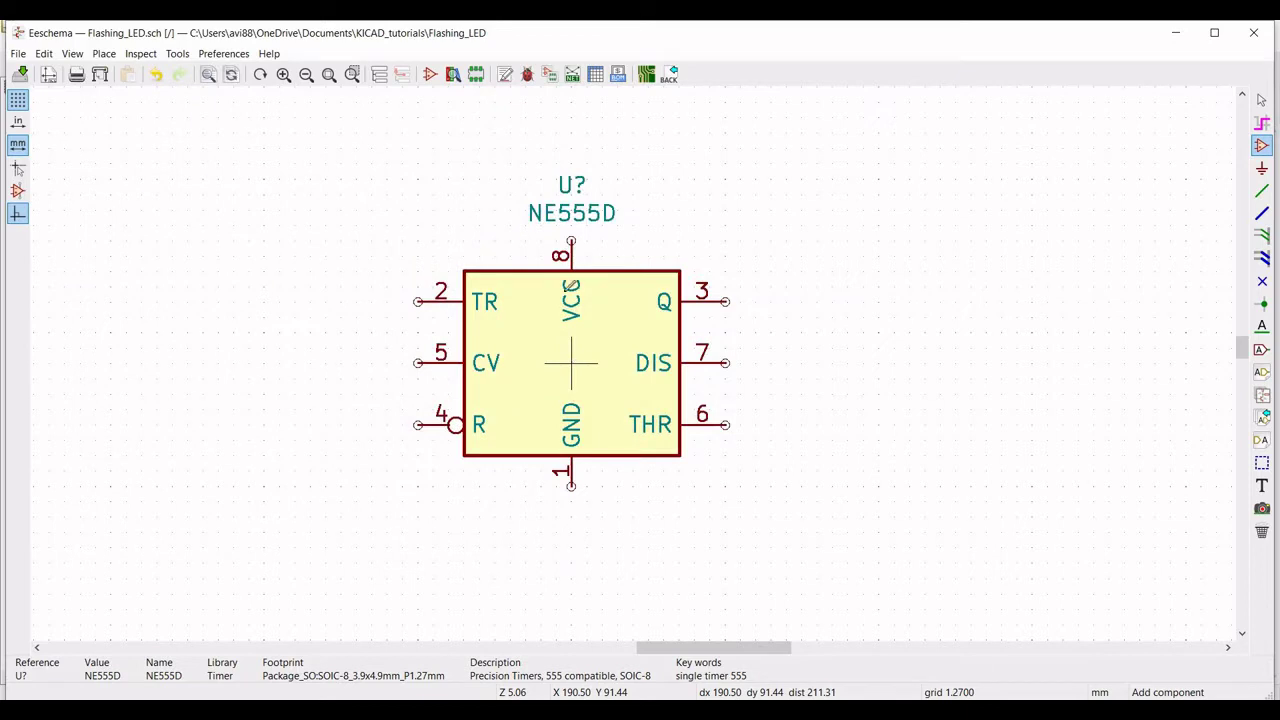
Set the NE555D timer's reference to U1 in its symbol properties.
{"action": "left_click", "coordinate": [306, 74]}
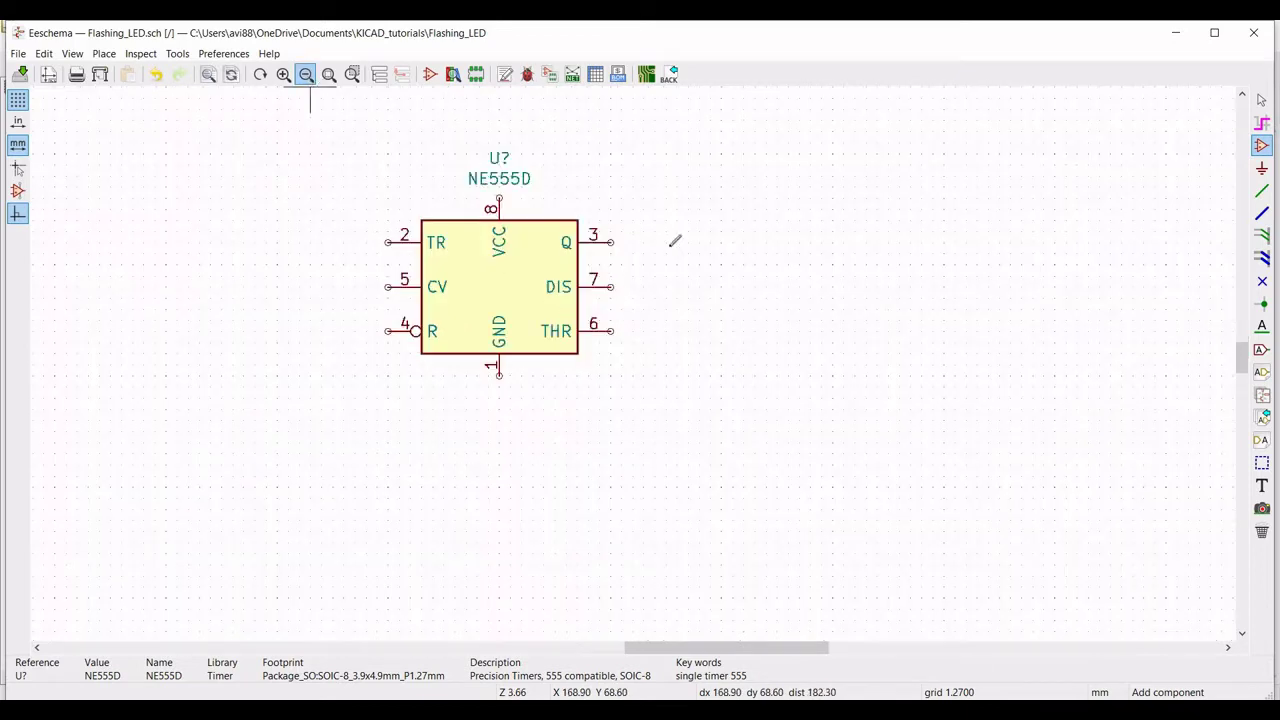
{"action": "right_click", "coordinate": [486, 276]}
{"action": "mouse_move", "coordinate": [556, 377]}
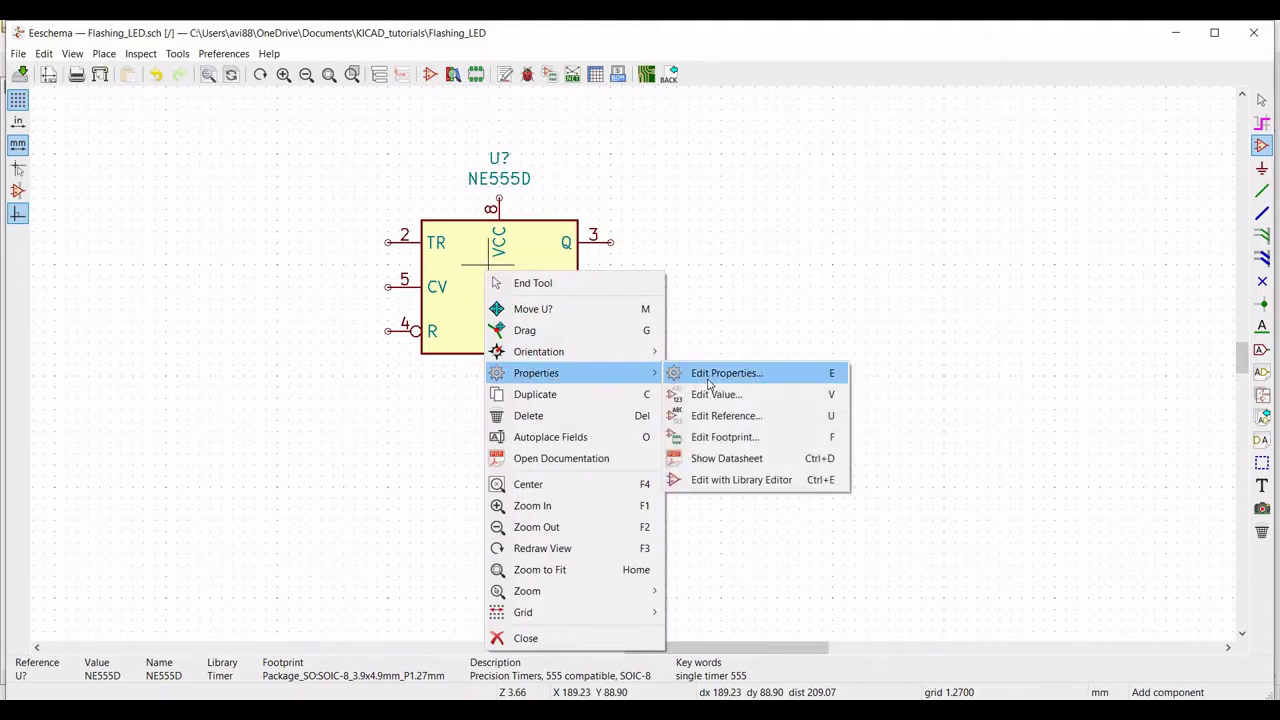
{"action": "left_click", "coordinate": [709, 383]}
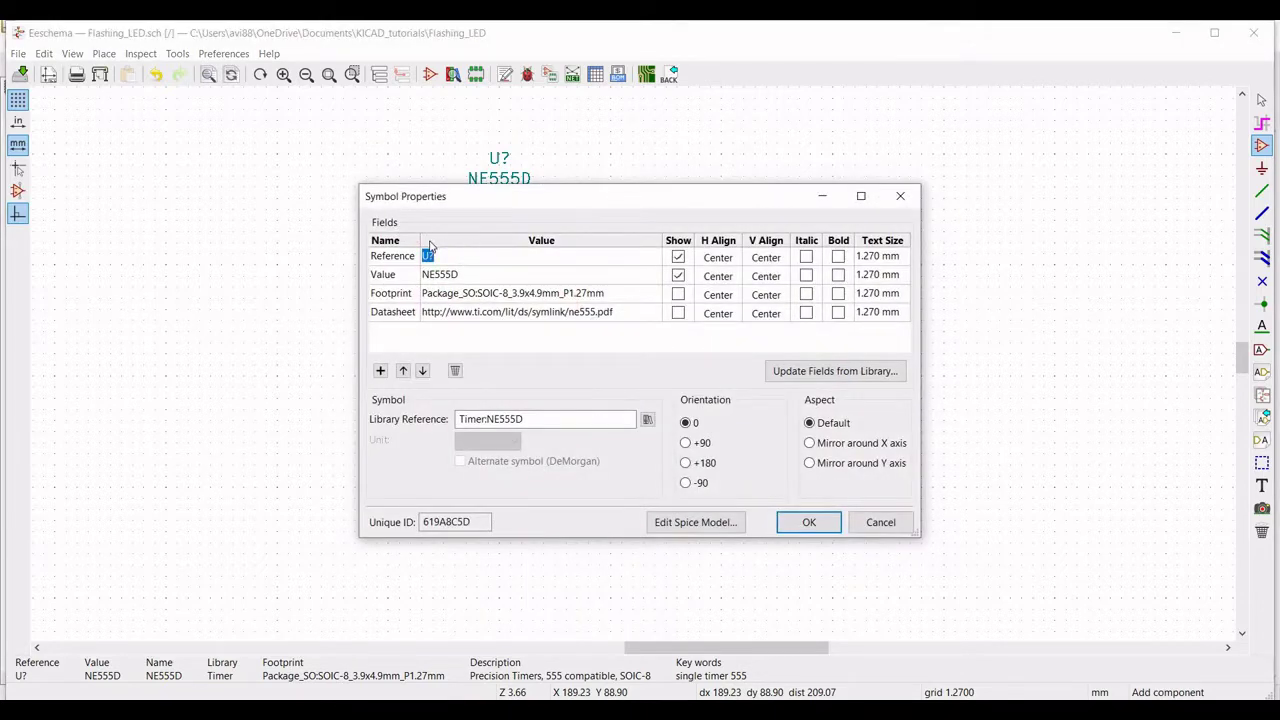
{"action": "type", "text": "U1"}
Assign the timer the NE555 subcircuit Spice model from the NE555 library file in KICAD_tutorials\Models and apply the symbol properties.
{"action": "left_click", "coordinate": [694, 522]}
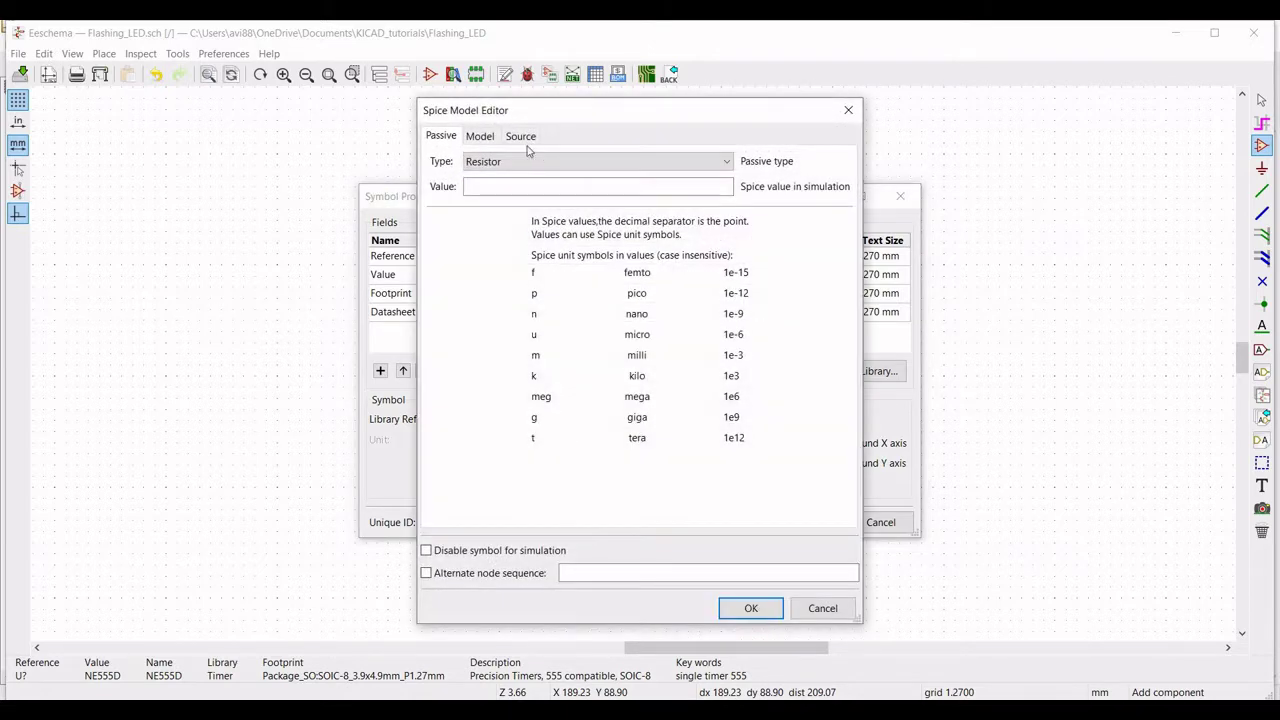
{"action": "left_click", "coordinate": [480, 135]}
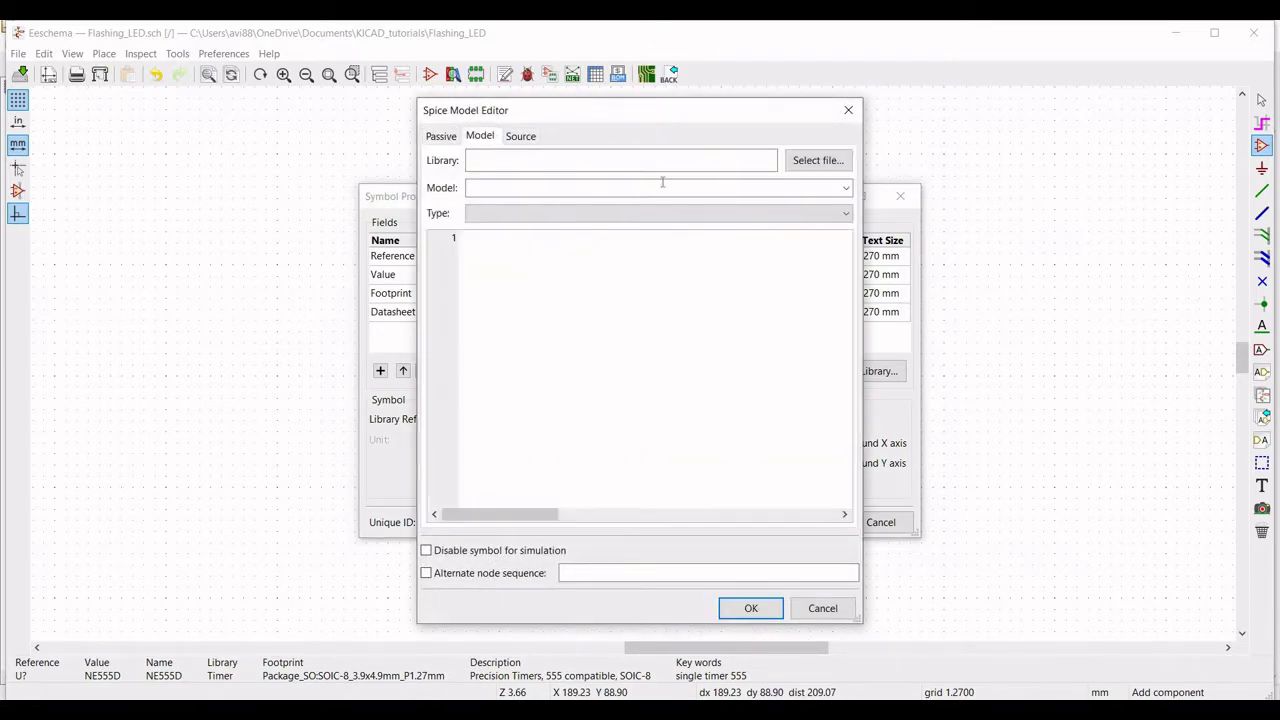
{"action": "left_click", "coordinate": [815, 162]}
{"action": "left_click", "coordinate": [285, 58]}
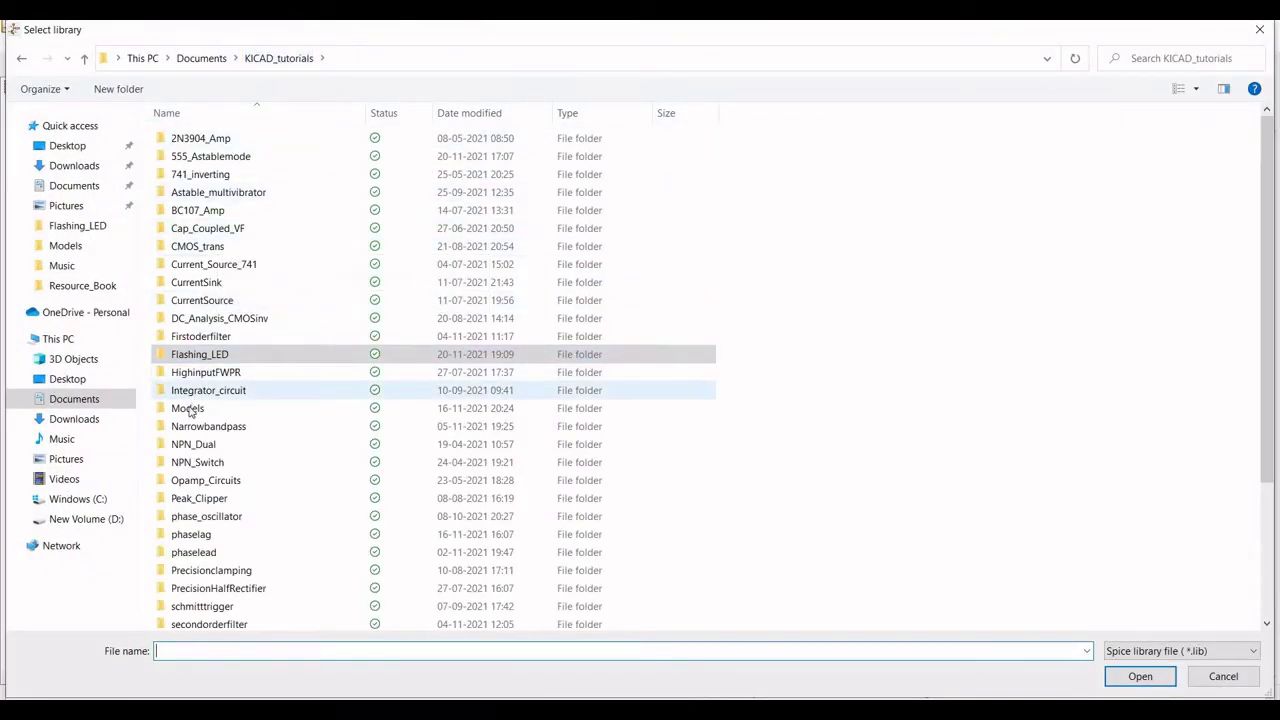
{"action": "double_click", "coordinate": [190, 408]}
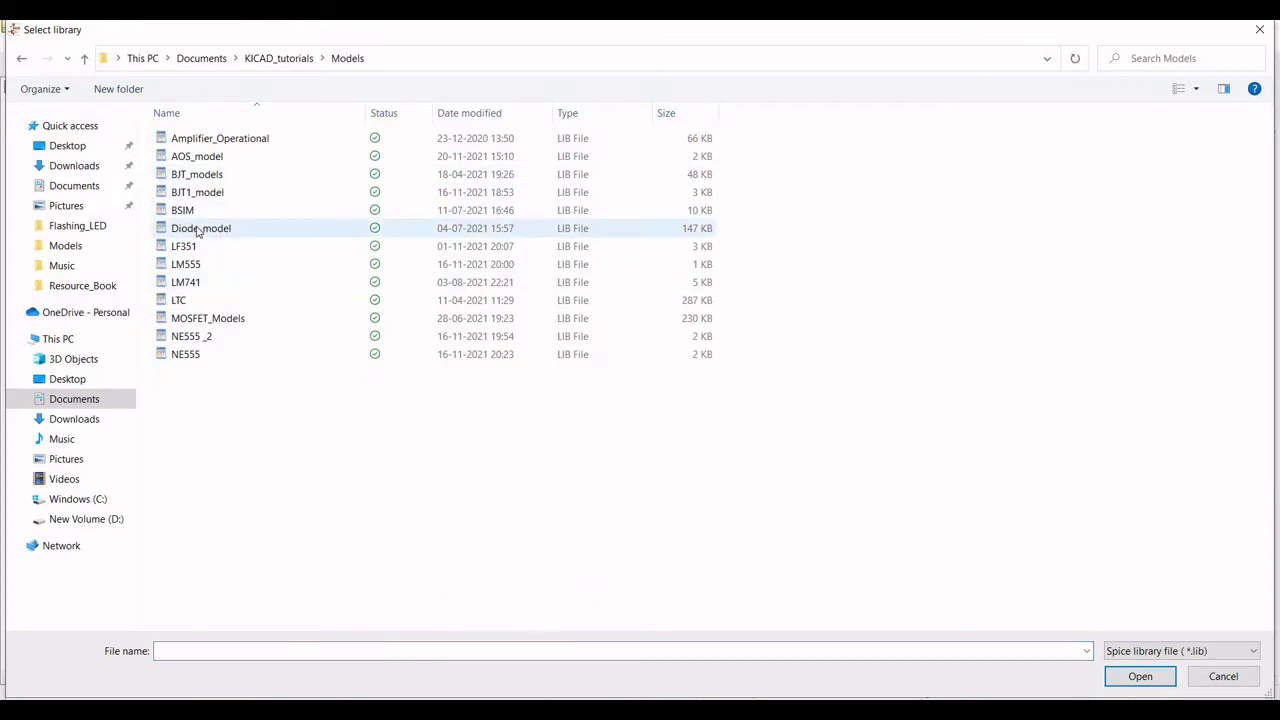
{"action": "left_click", "coordinate": [186, 354]}
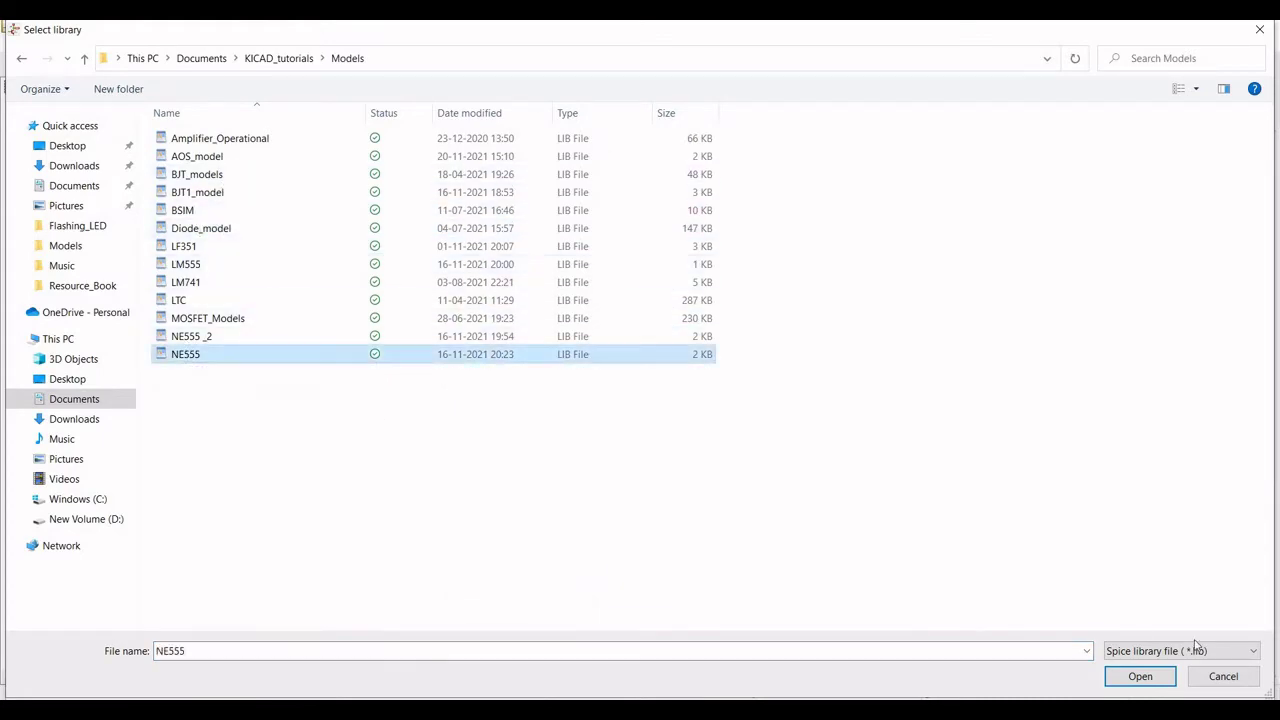
{"action": "left_click", "coordinate": [1140, 676]}
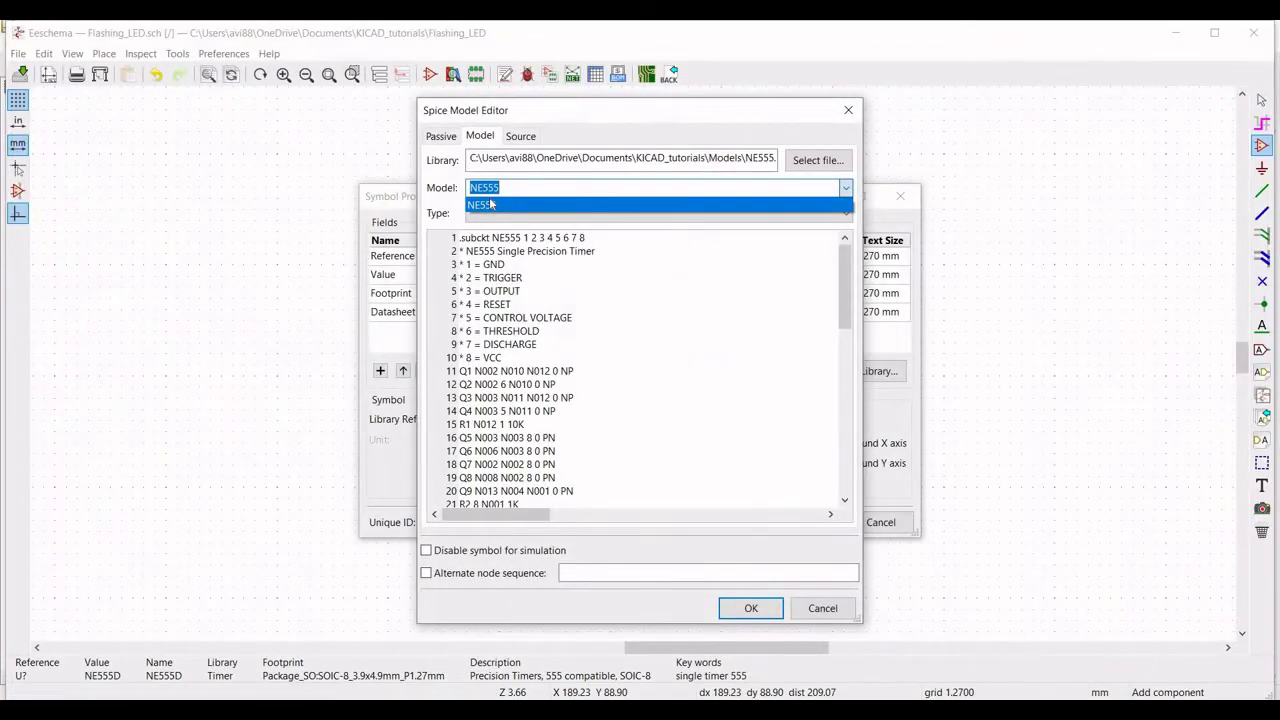
{"action": "left_click", "coordinate": [481, 235]}
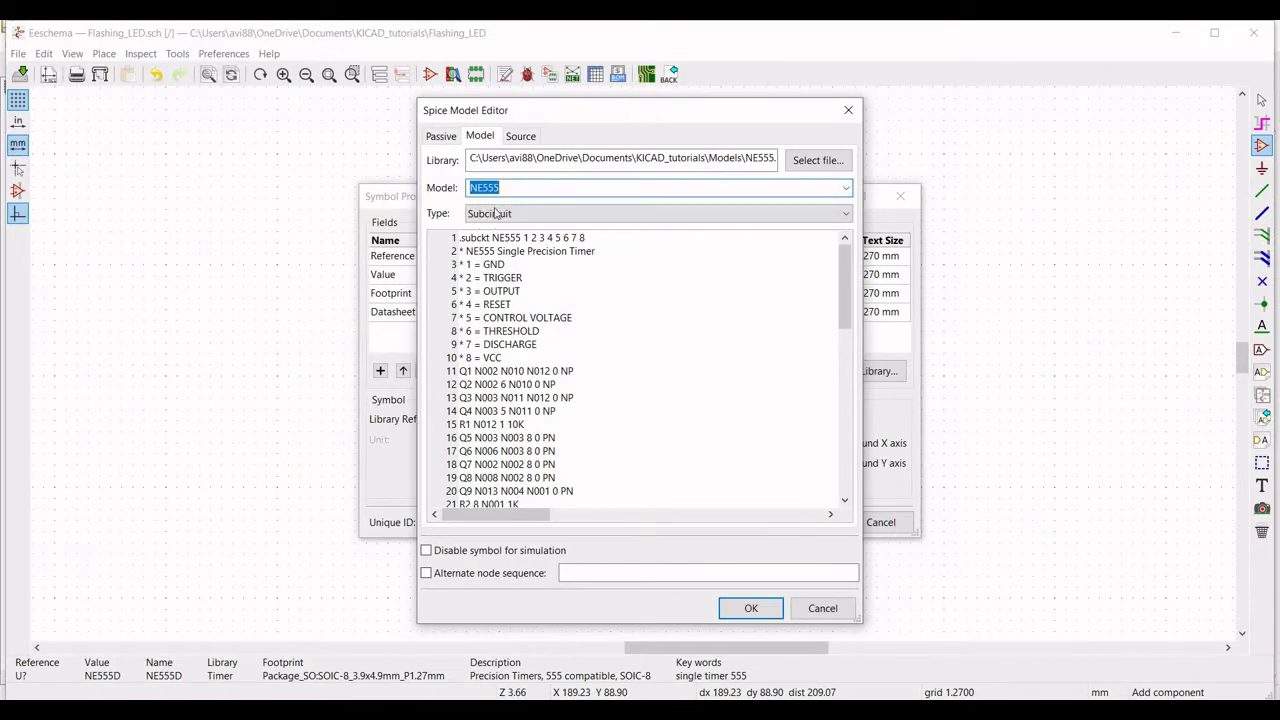
{"action": "left_click", "coordinate": [752, 609]}
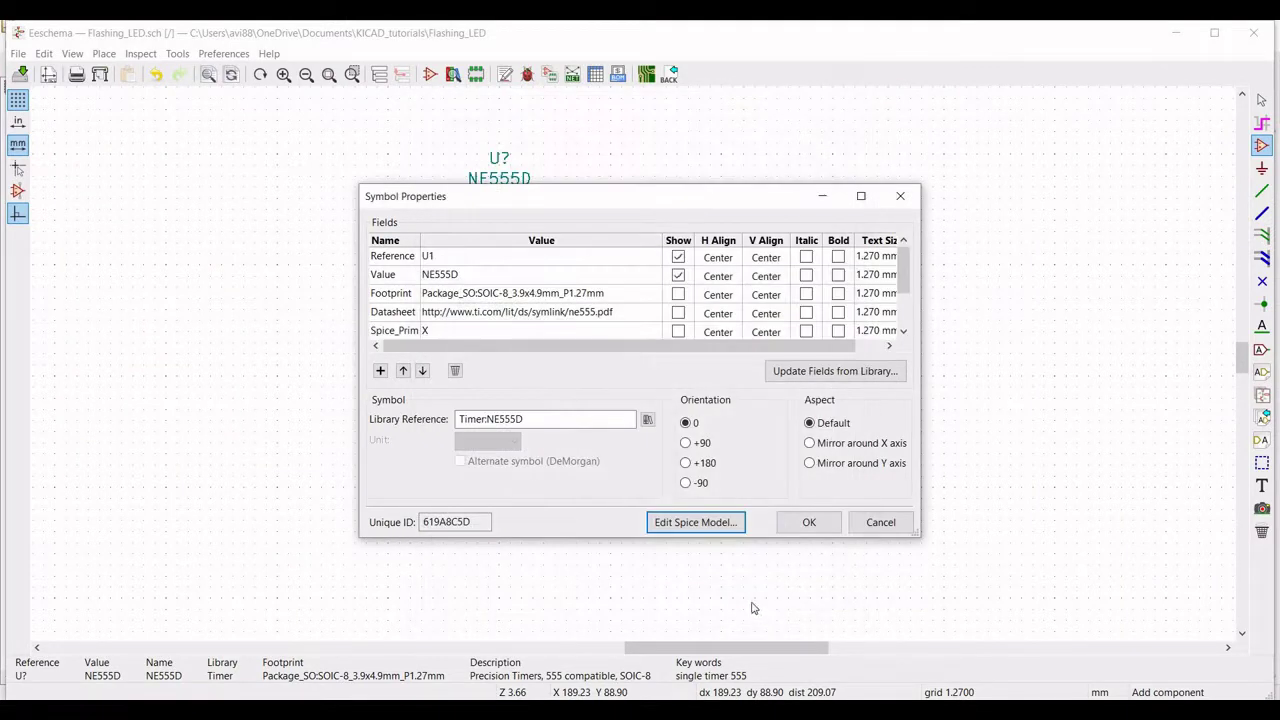
{"action": "left_click", "coordinate": [800, 522]}
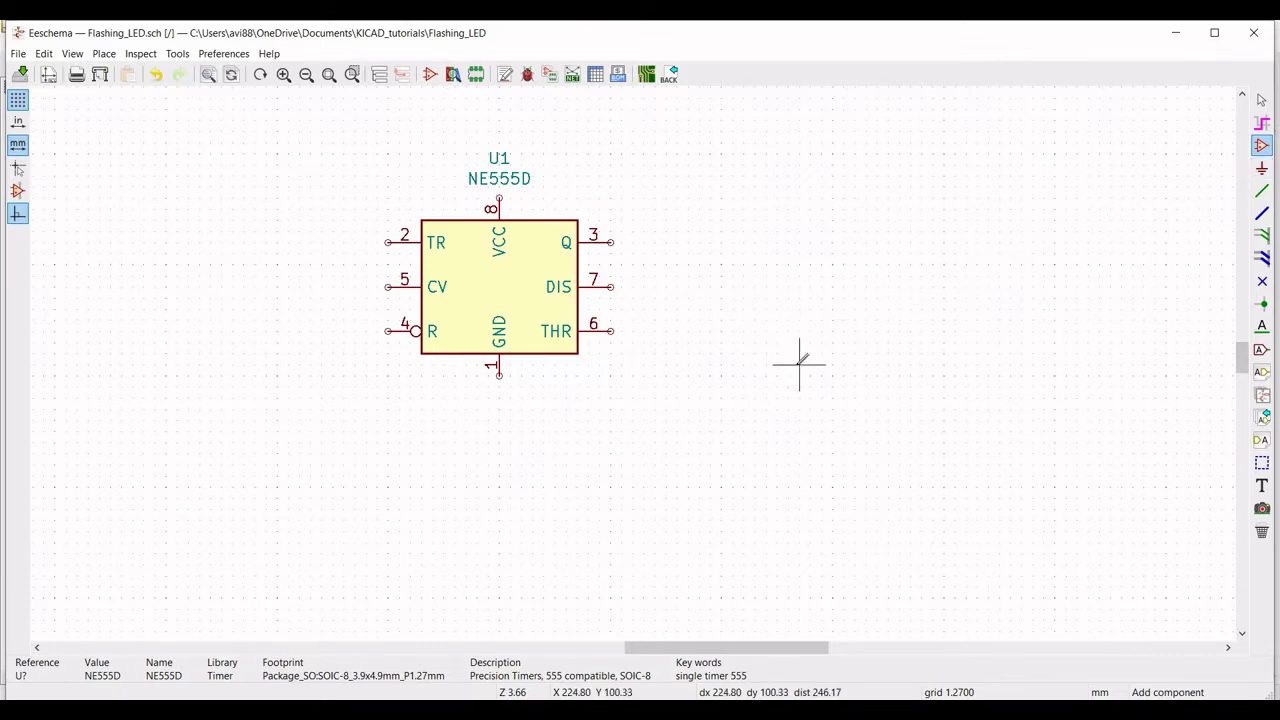
Place two R resistor symbols from the pspice library, one below the other, to the right of the timer.
{"action": "left_click", "coordinate": [787, 311]}
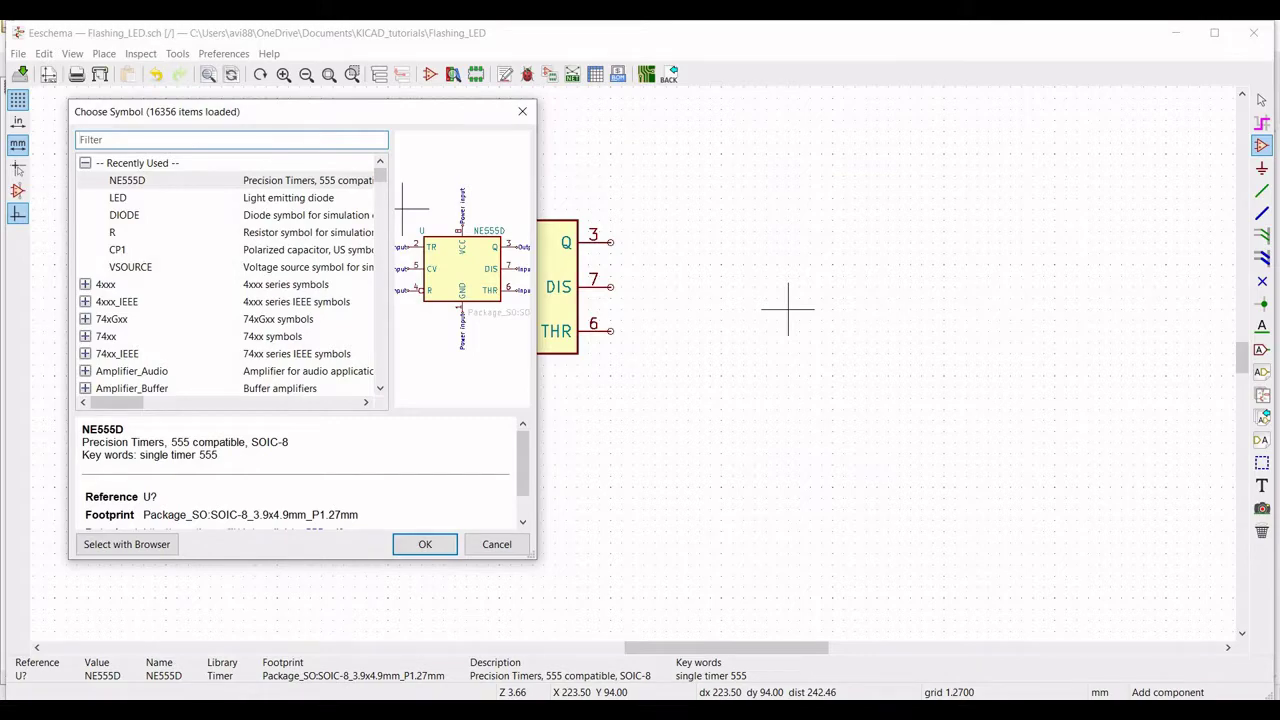
{"action": "type", "text": "pspice"}
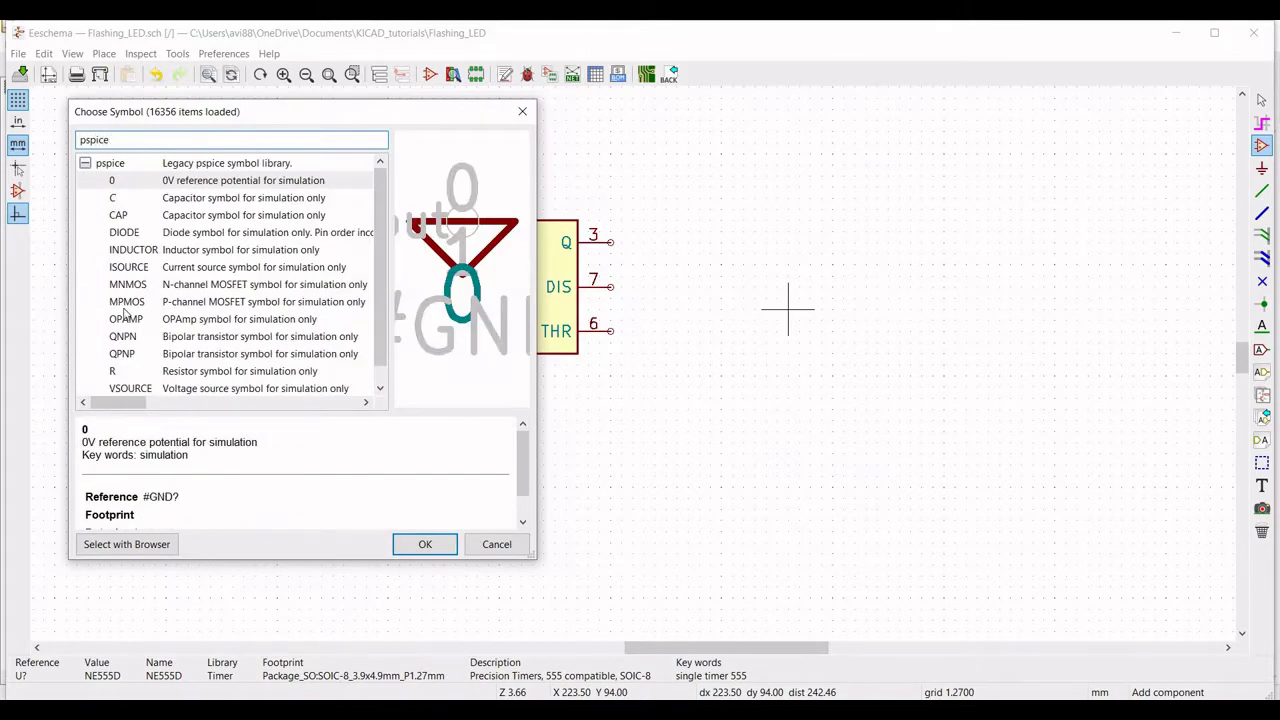
{"action": "left_click", "coordinate": [202, 372]}
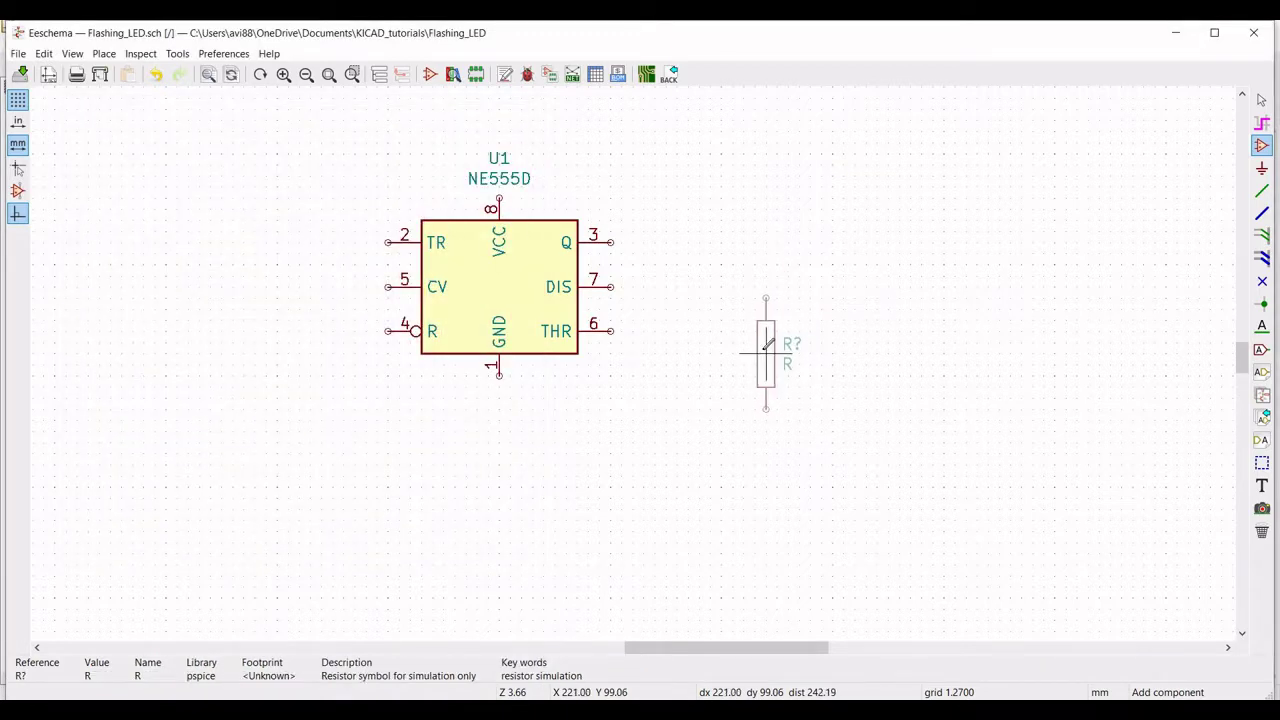
{"action": "left_click", "coordinate": [766, 345]}
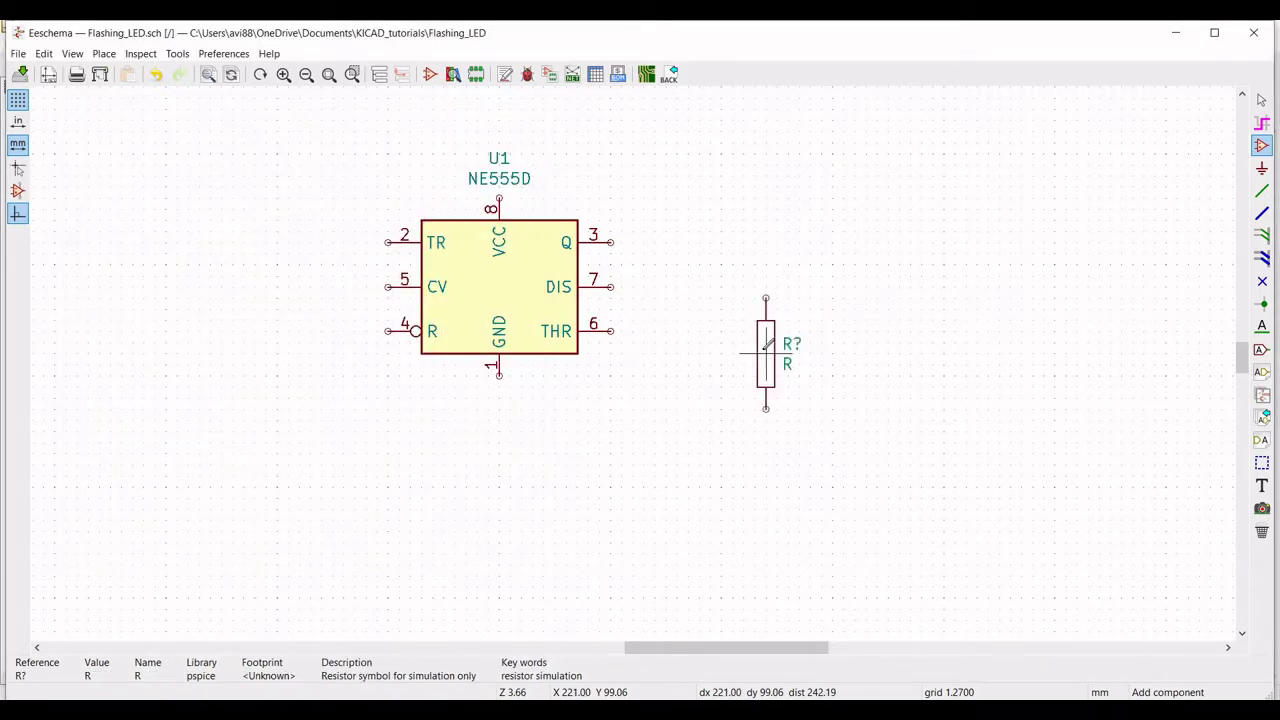
{"action": "left_click", "coordinate": [766, 465]}
{"action": "left_click", "coordinate": [196, 184]}
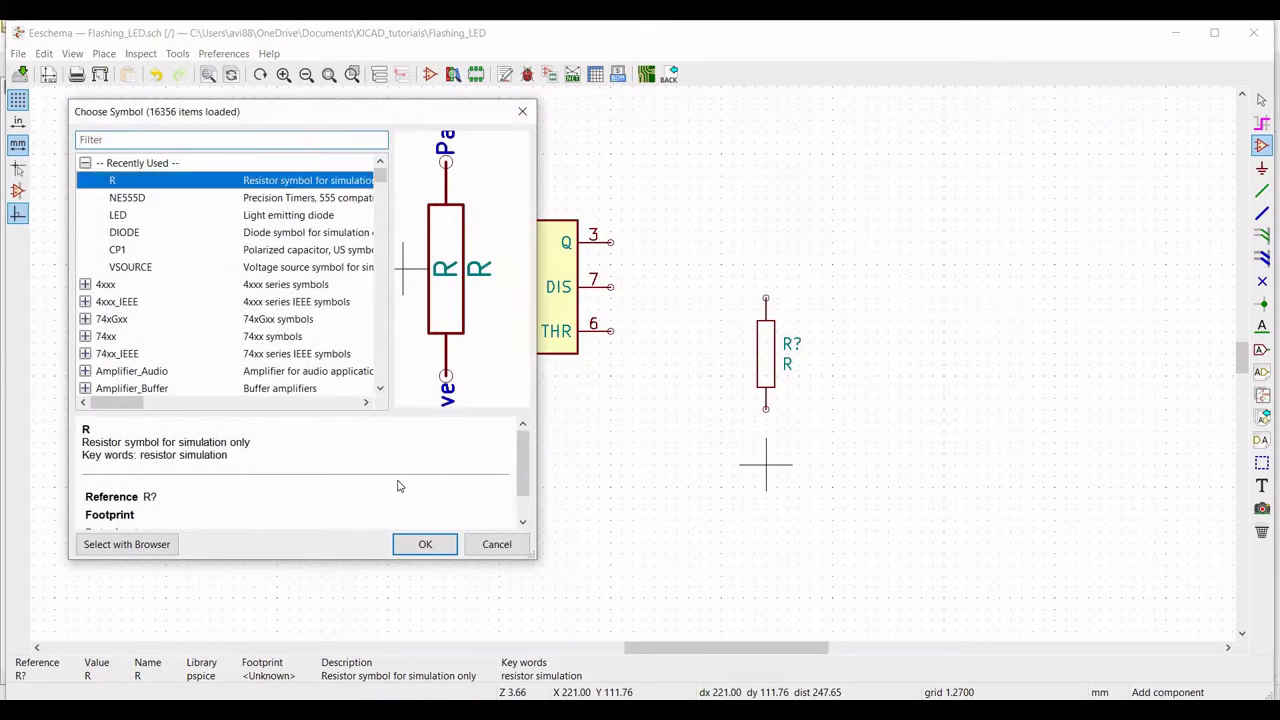
{"action": "left_click", "coordinate": [425, 544]}
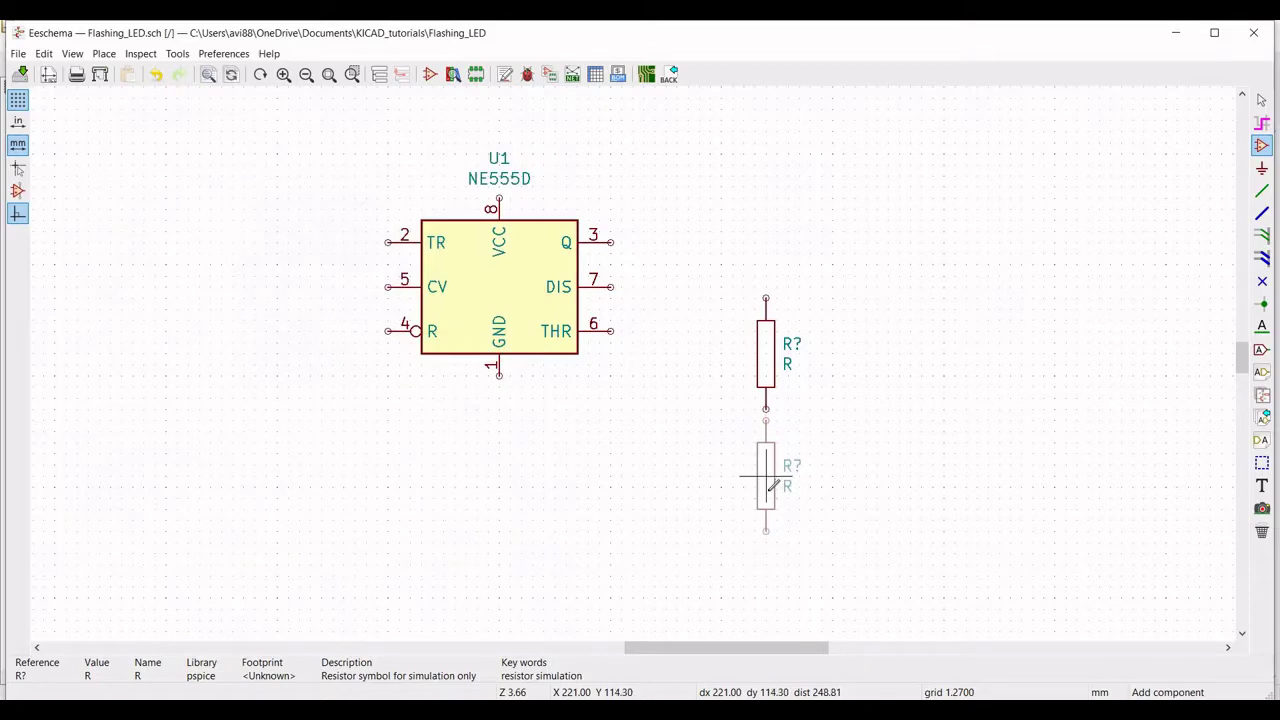
{"action": "left_click", "coordinate": [766, 497]}
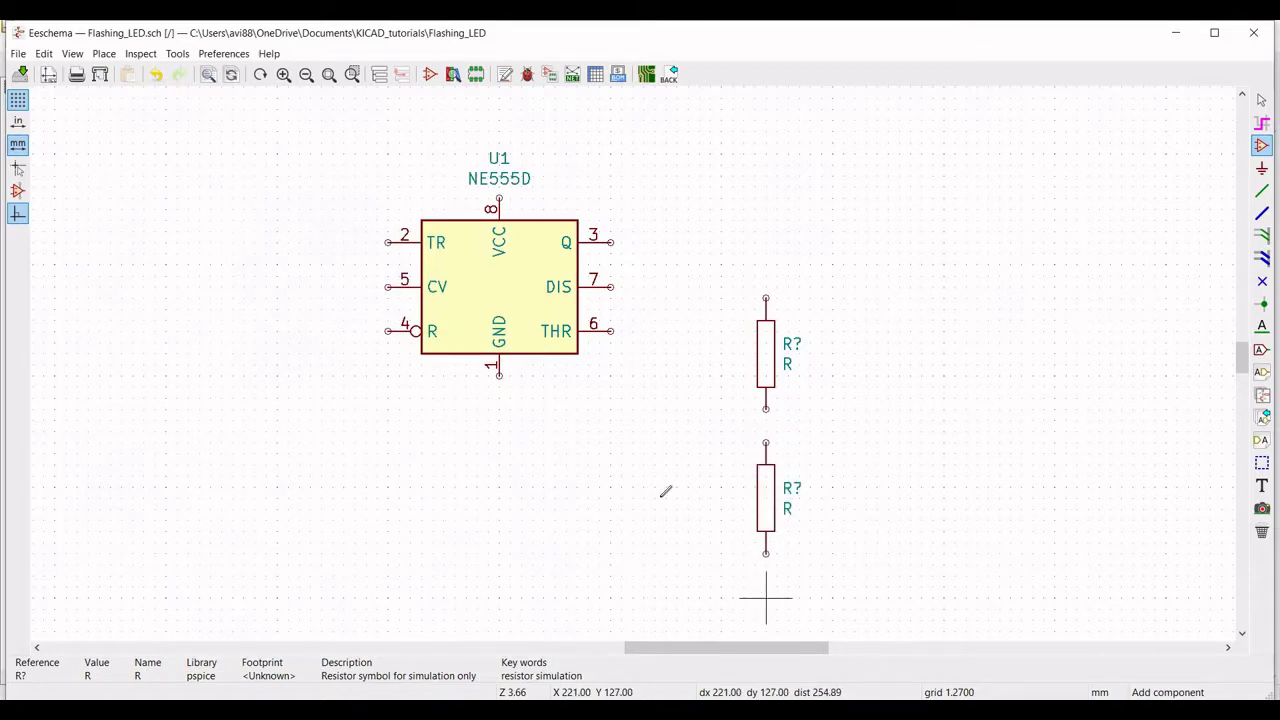
Place a CP1 polarized capacitor symbol directly below the two stacked resistors.
{"action": "key", "text": "a"}
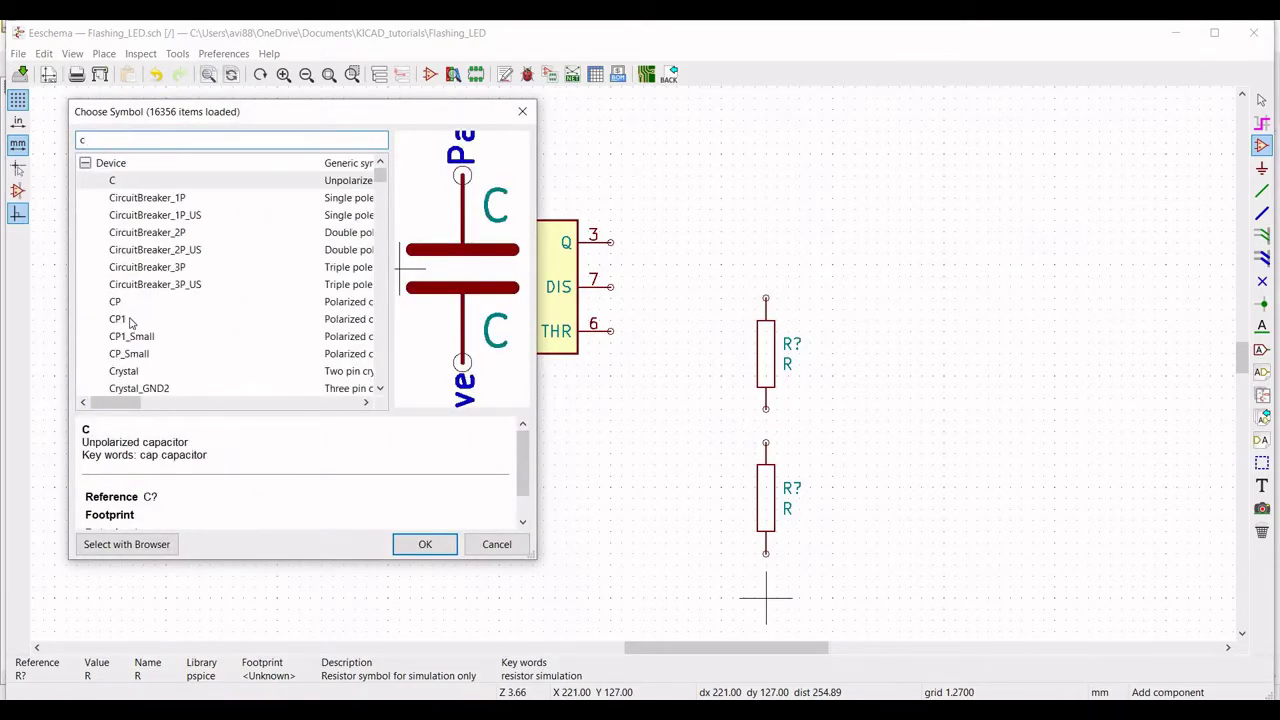
{"action": "left_click", "coordinate": [129, 319]}
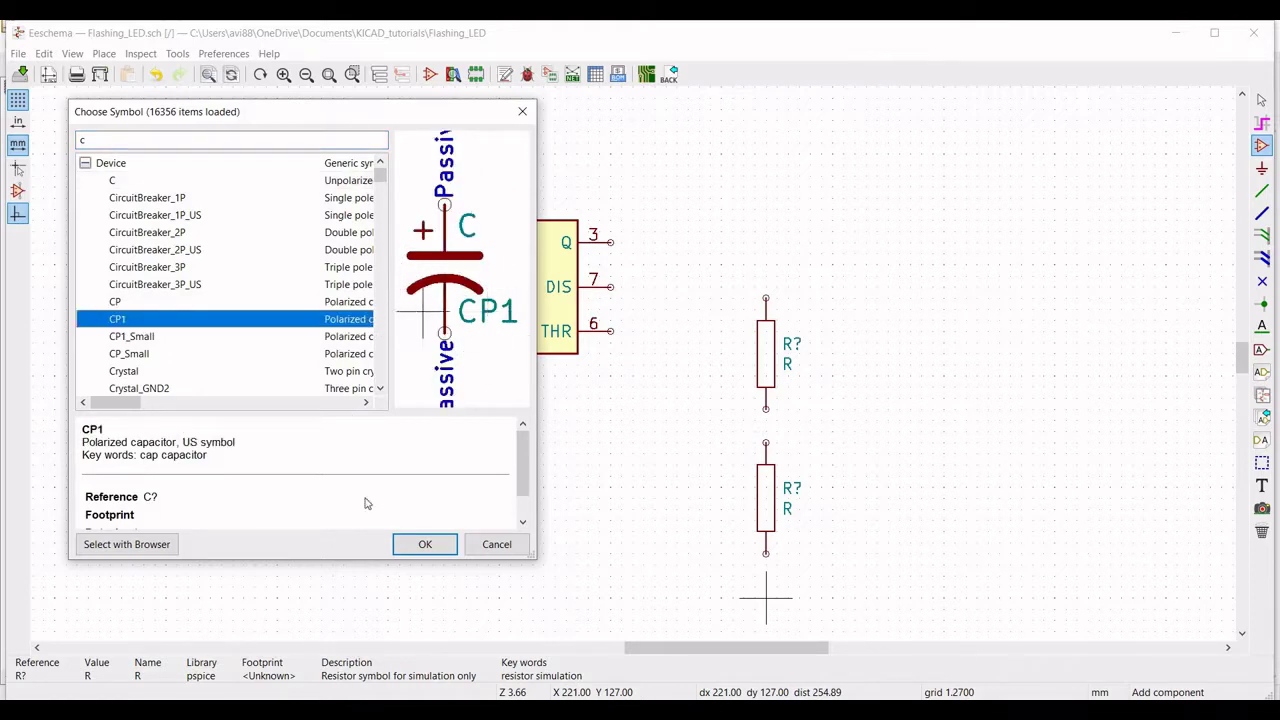
{"action": "left_click", "coordinate": [422, 544]}
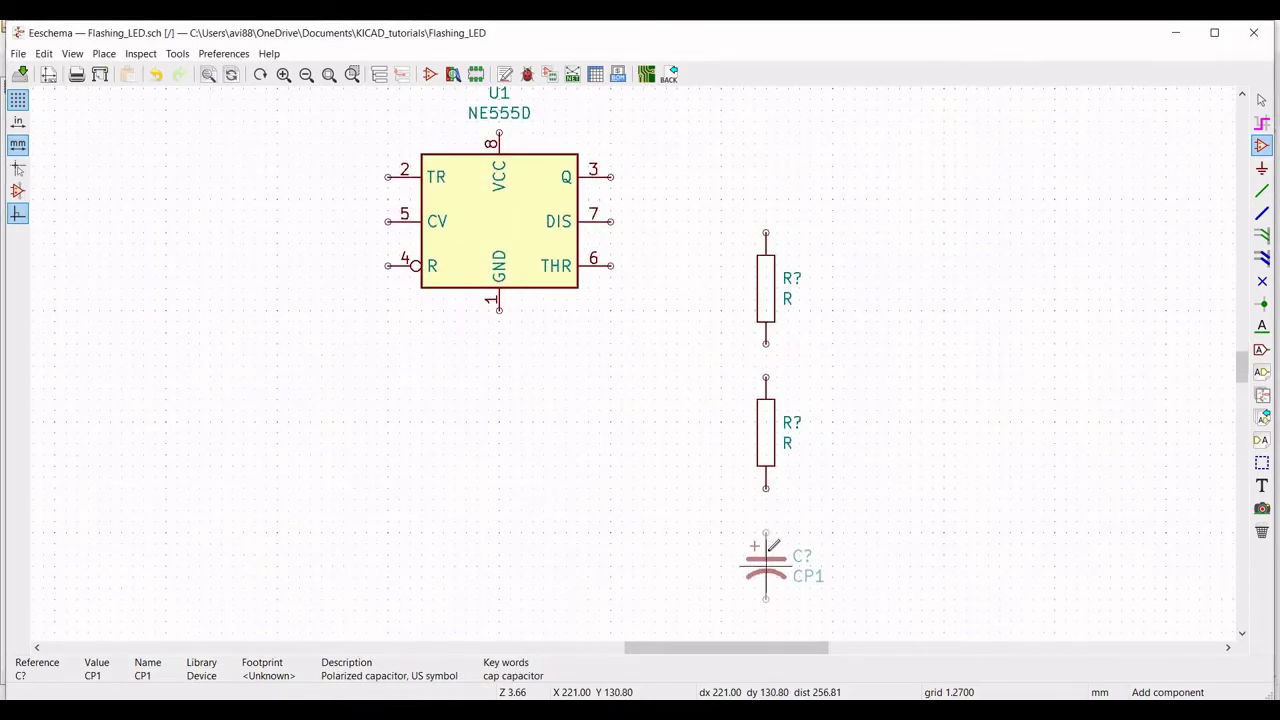
{"action": "left_click", "coordinate": [773, 544]}
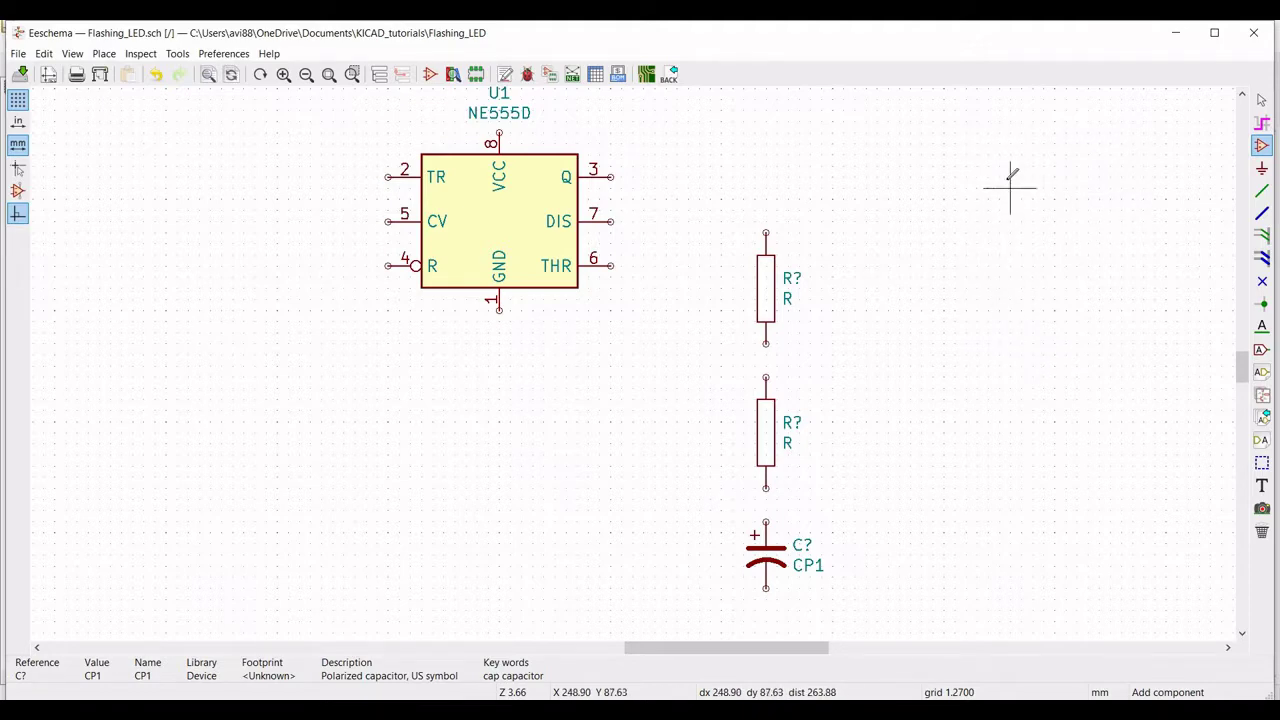
Place a third pspice R resistor to the right of the upper stacked resistor.
{"action": "left_click", "coordinate": [1010, 177]}
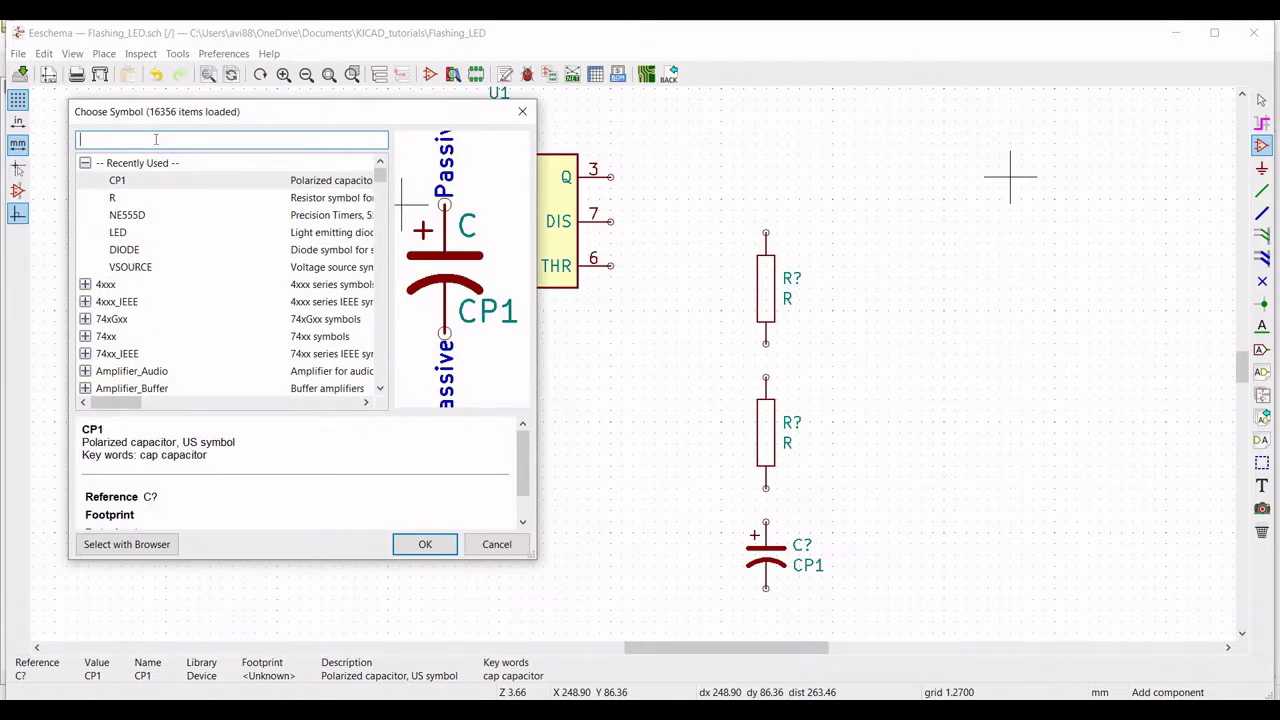
{"action": "left_click", "coordinate": [151, 198]}
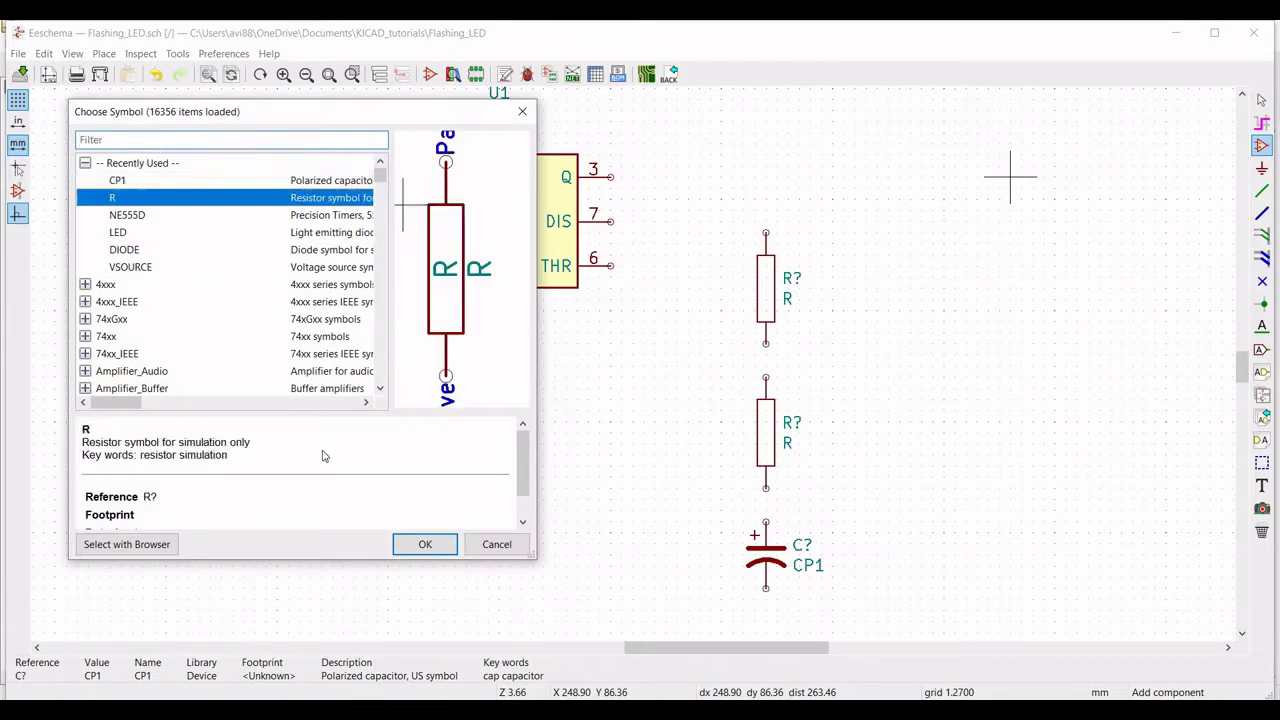
{"action": "left_click", "coordinate": [425, 544]}
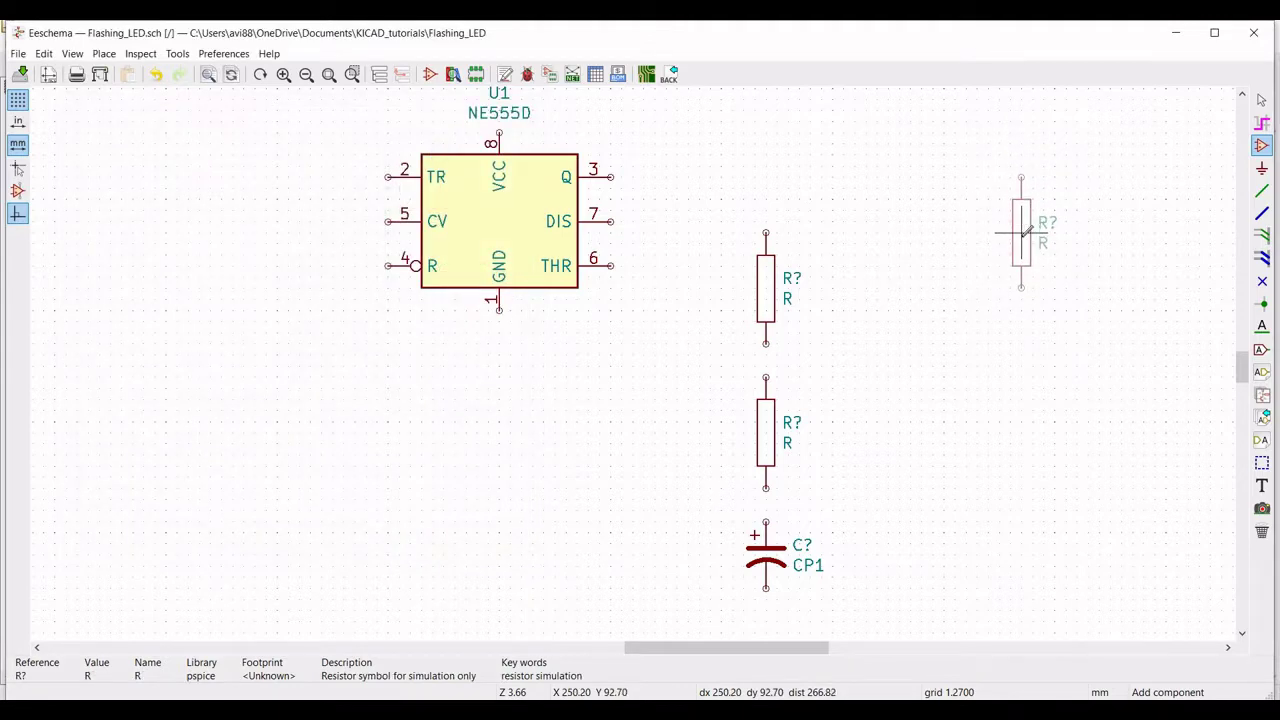
{"action": "left_click", "coordinate": [1022, 233]}
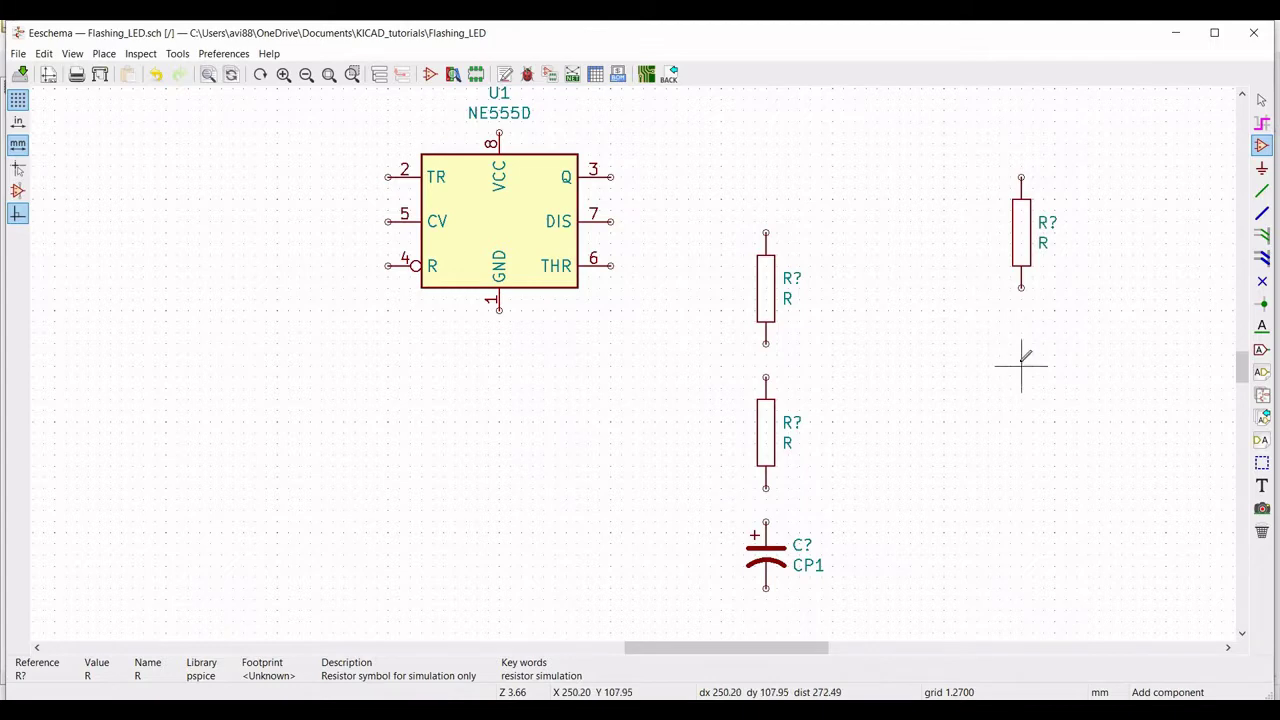
Place an LED symbol from the Device library directly below the resistor farthest from the timer.
{"action": "left_click", "coordinate": [806, 206]}
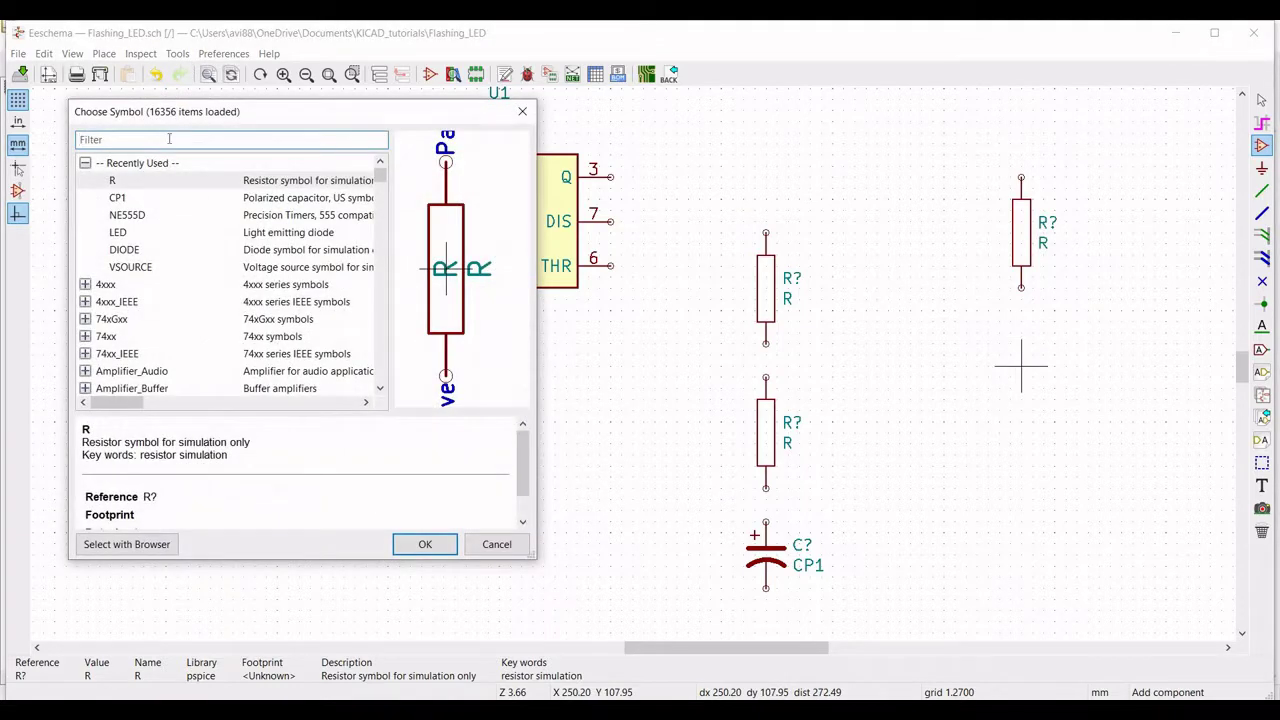
{"action": "type", "text": "Led"}
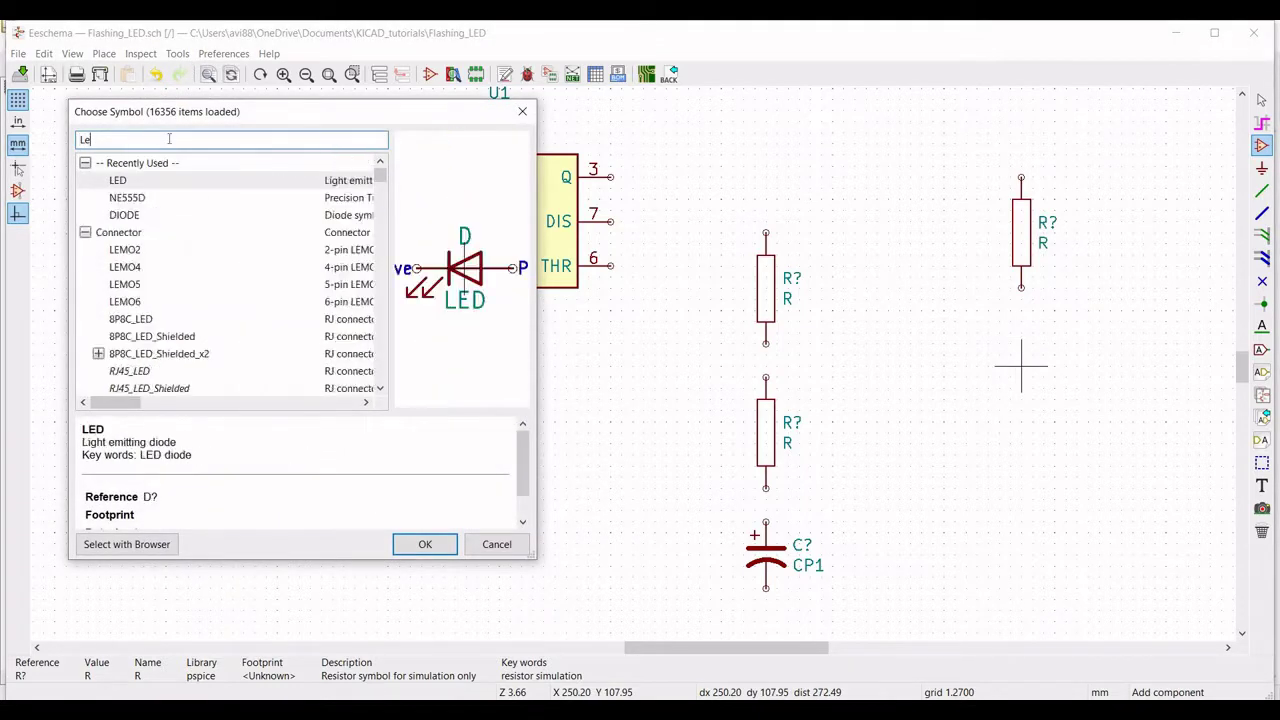
{"action": "left_click", "coordinate": [425, 546]}
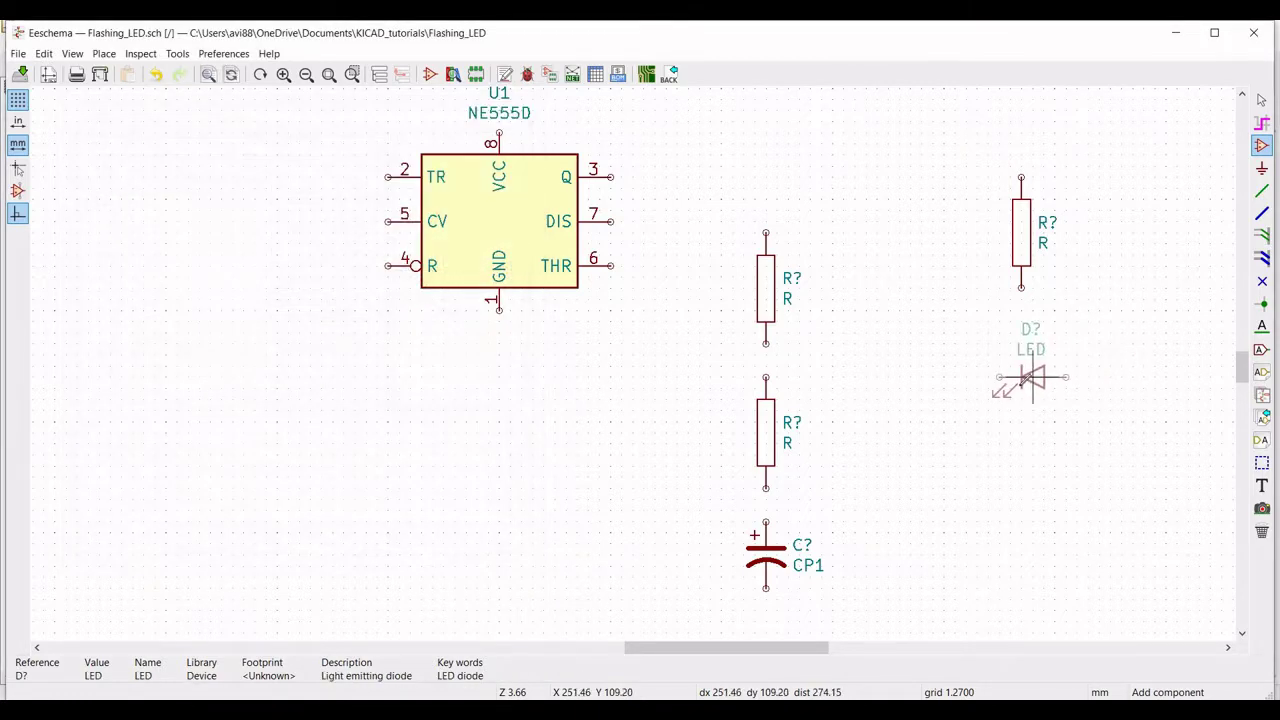
{"action": "left_click", "coordinate": [1021, 388]}
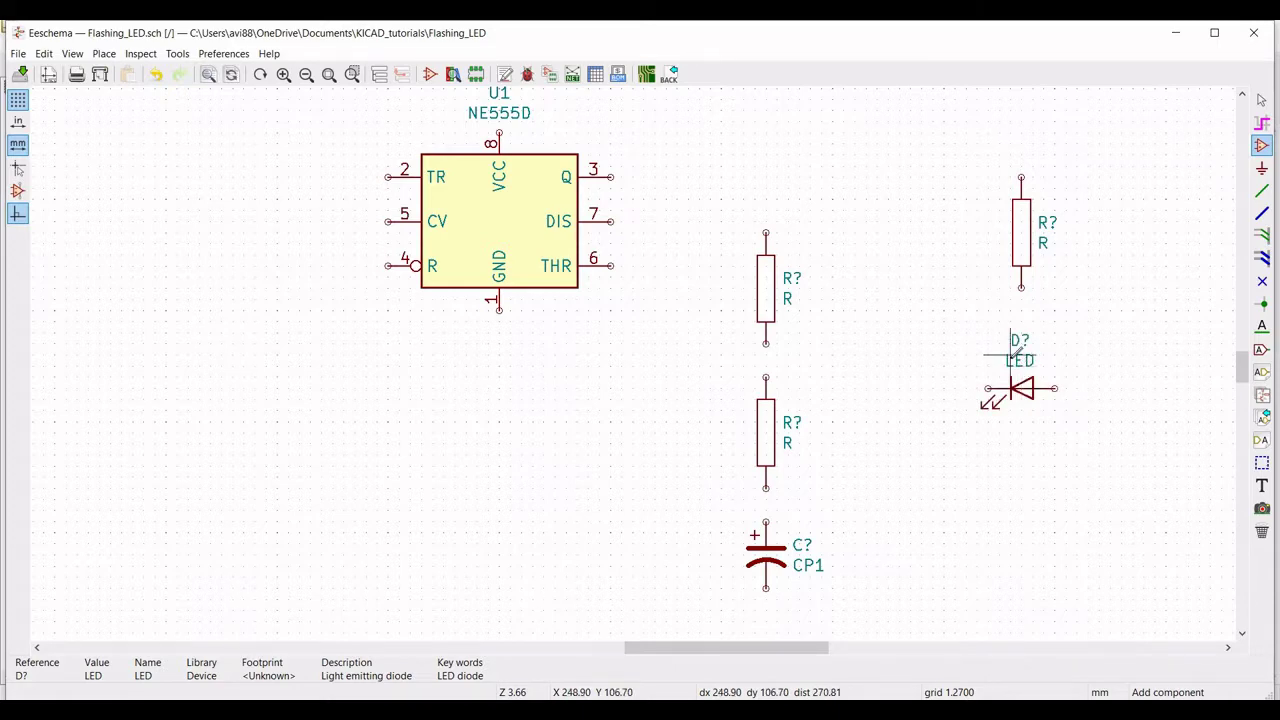
{"action": "key", "text": "Escape"}
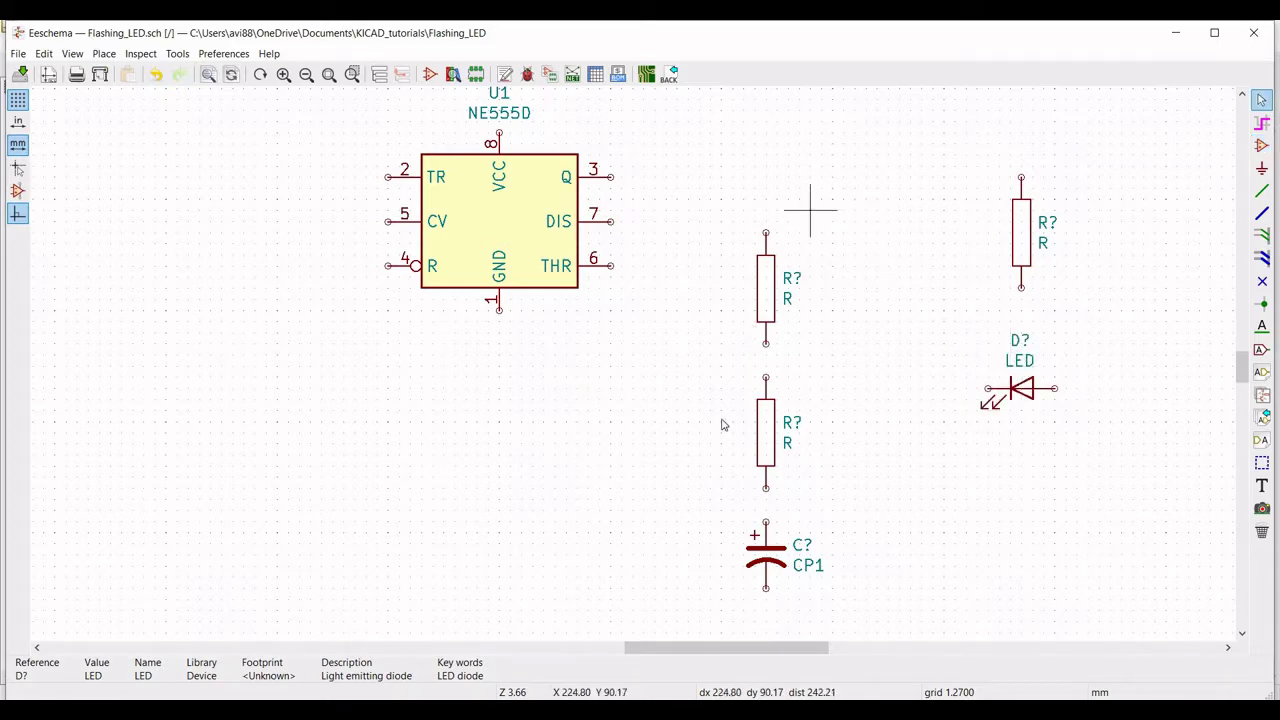
Set the LED symbol's reference to D1 and its orientation to -90.
{"action": "right_click", "coordinate": [1030, 392]}
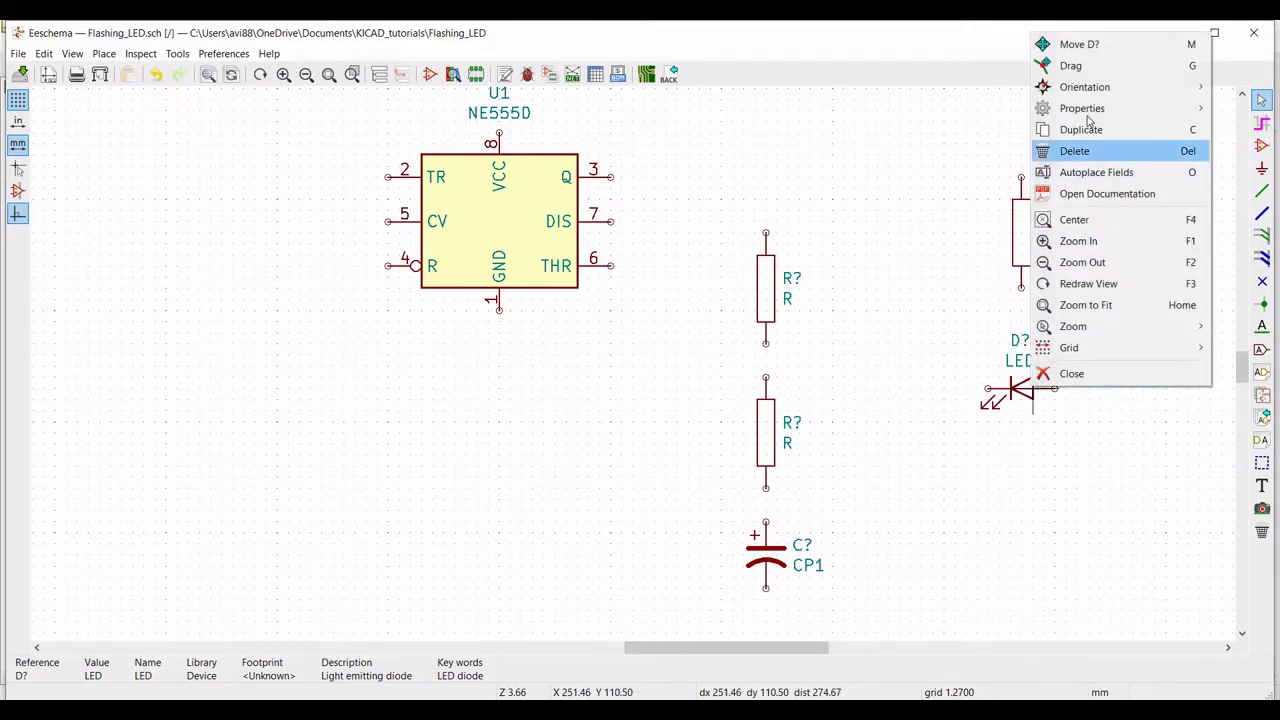
{"action": "mouse_move", "coordinate": [971, 107]}
{"action": "left_click", "coordinate": [900, 107]}
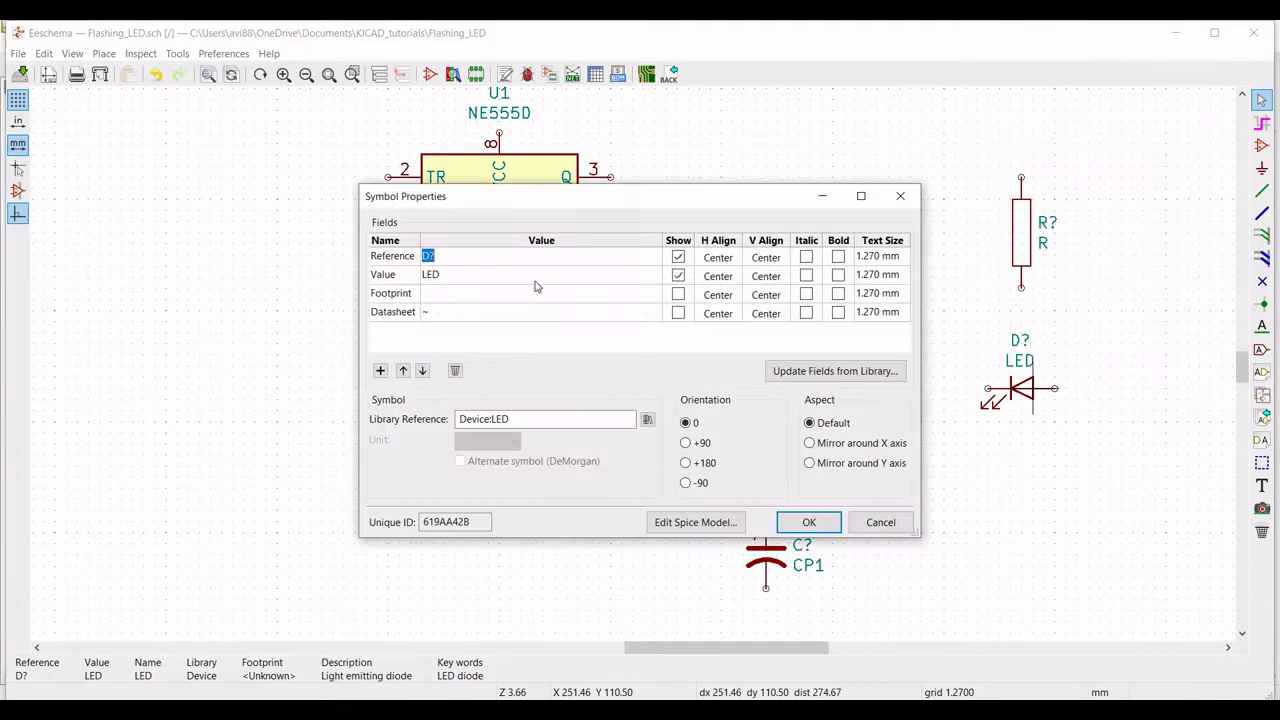
{"action": "type", "text": "D1"}
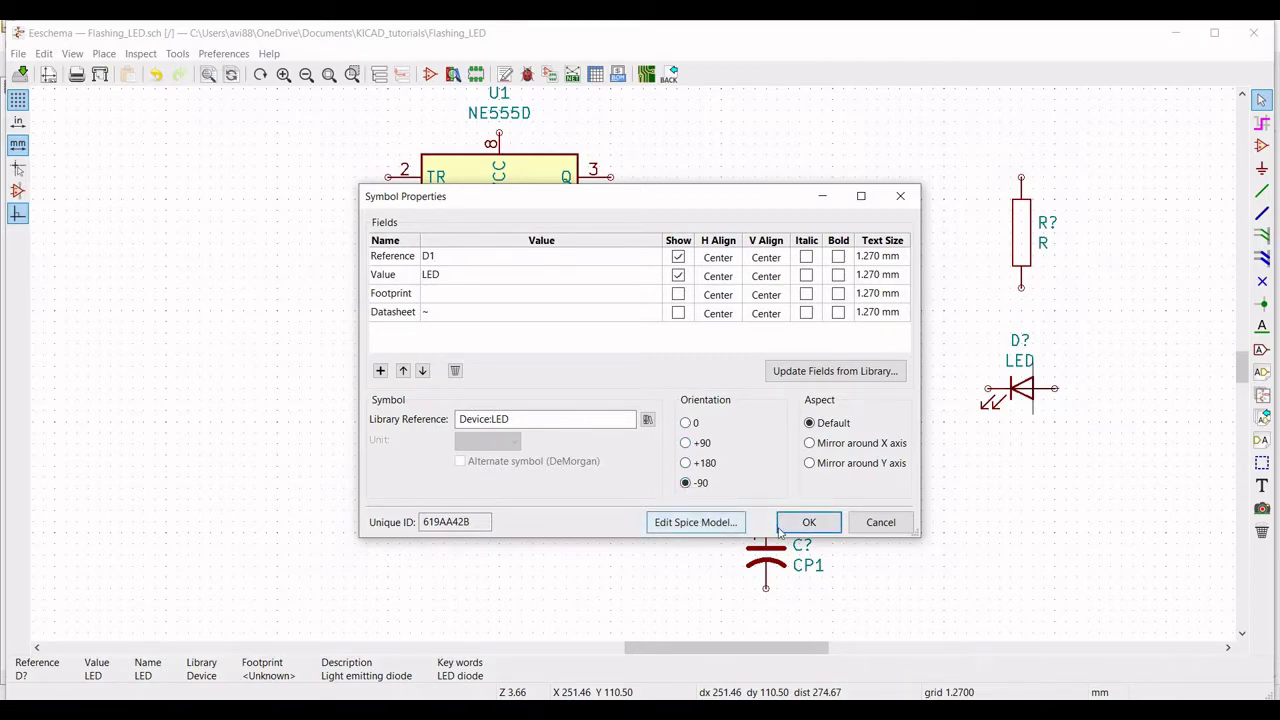
{"action": "key", "text": "Return"}
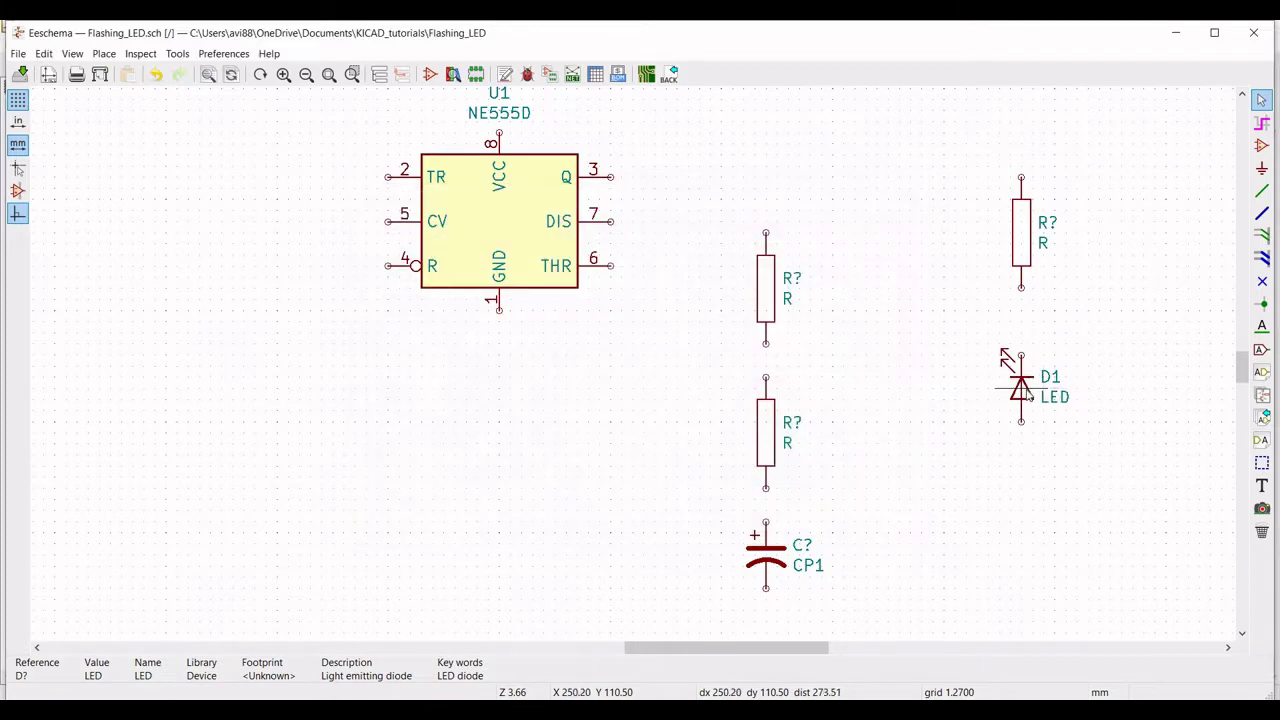
Mirror the LED symbol D1 around the Y axis.
{"action": "right_click", "coordinate": [1027, 386]}
{"action": "mouse_move", "coordinate": [1075, 111]}
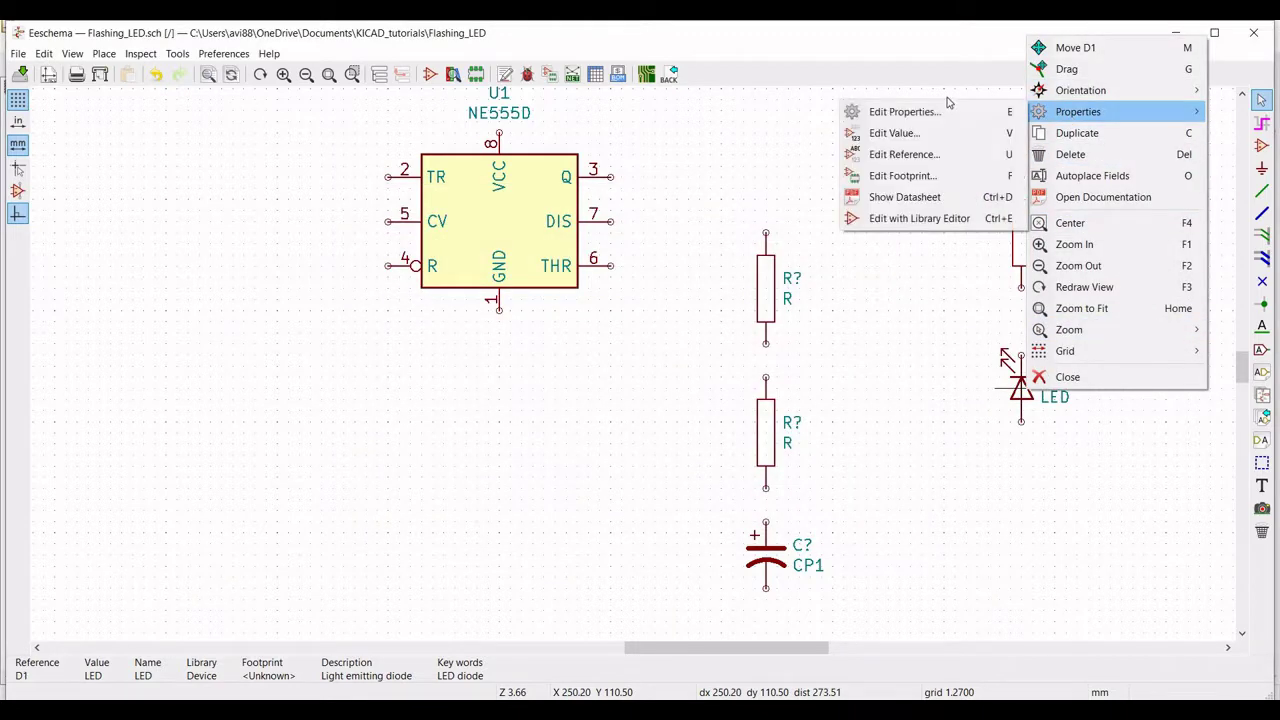
{"action": "left_click", "coordinate": [930, 113]}
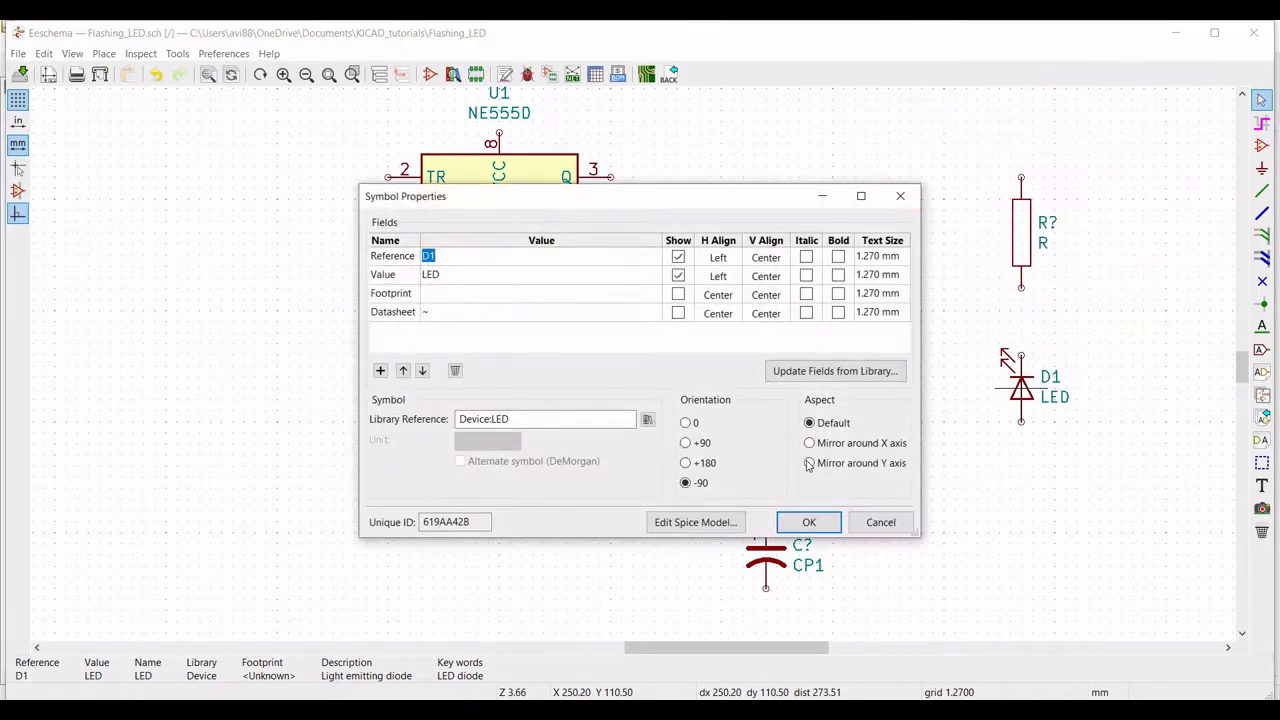
{"action": "left_click", "coordinate": [809, 464]}
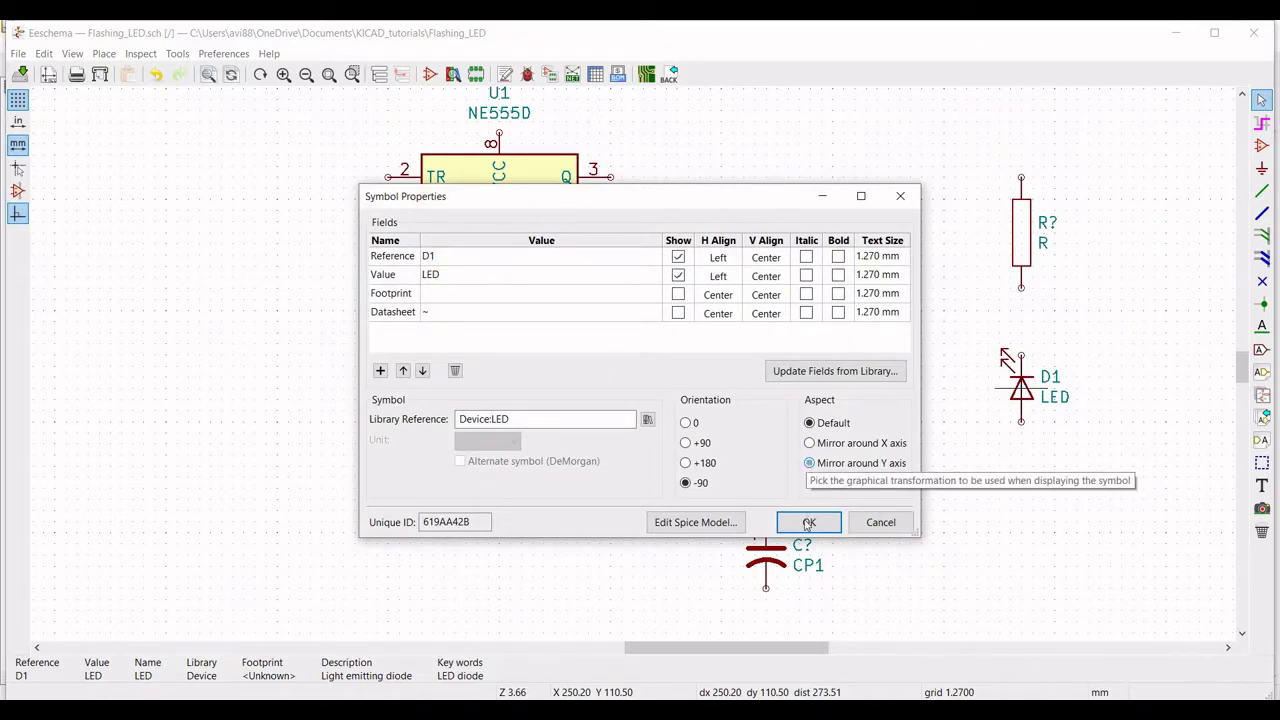
{"action": "left_click", "coordinate": [809, 522]}
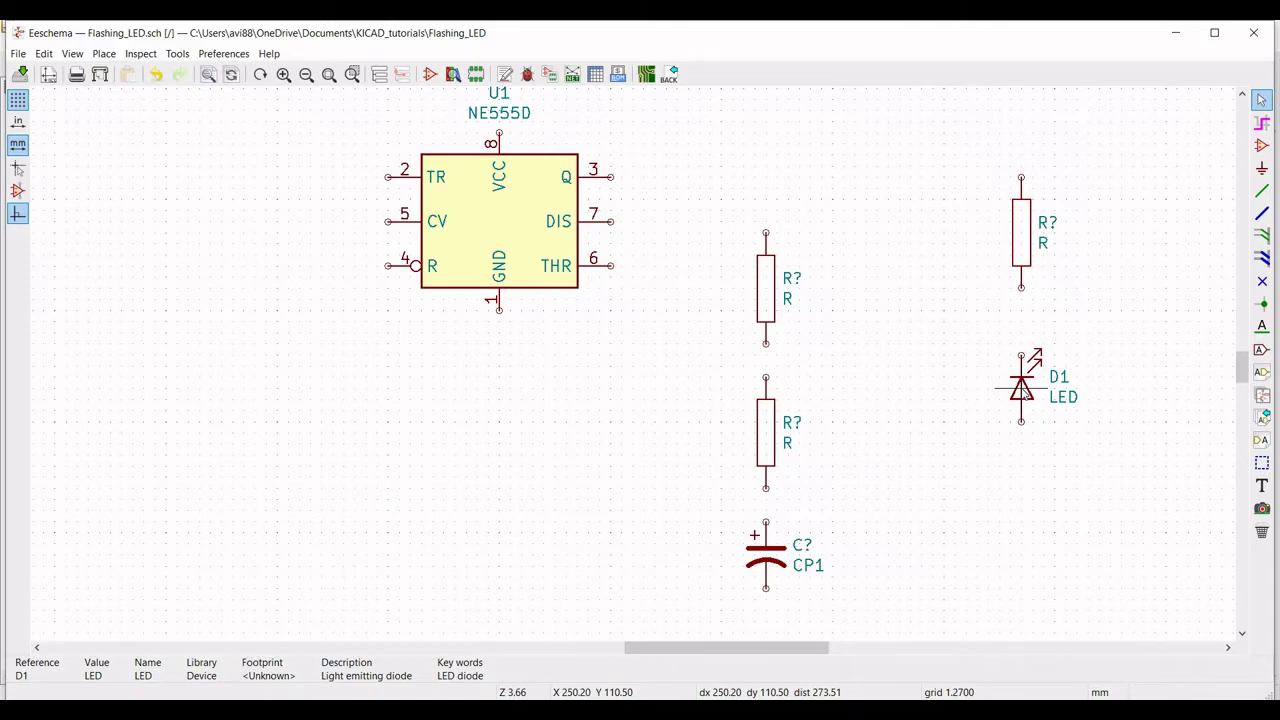
Set the orientation of the mirrored LED D1 to -90 so that it points downward.
{"action": "right_click", "coordinate": [1025, 386]}
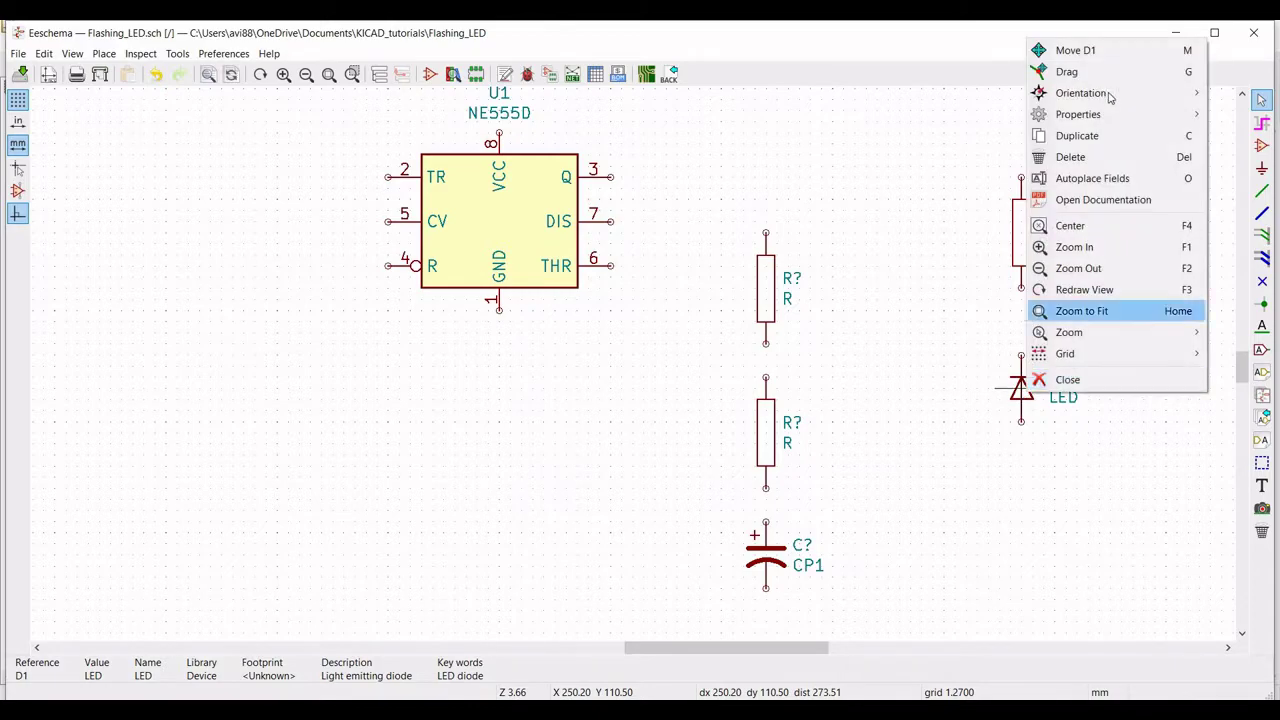
{"action": "mouse_move", "coordinate": [1107, 116]}
{"action": "left_click", "coordinate": [960, 114]}
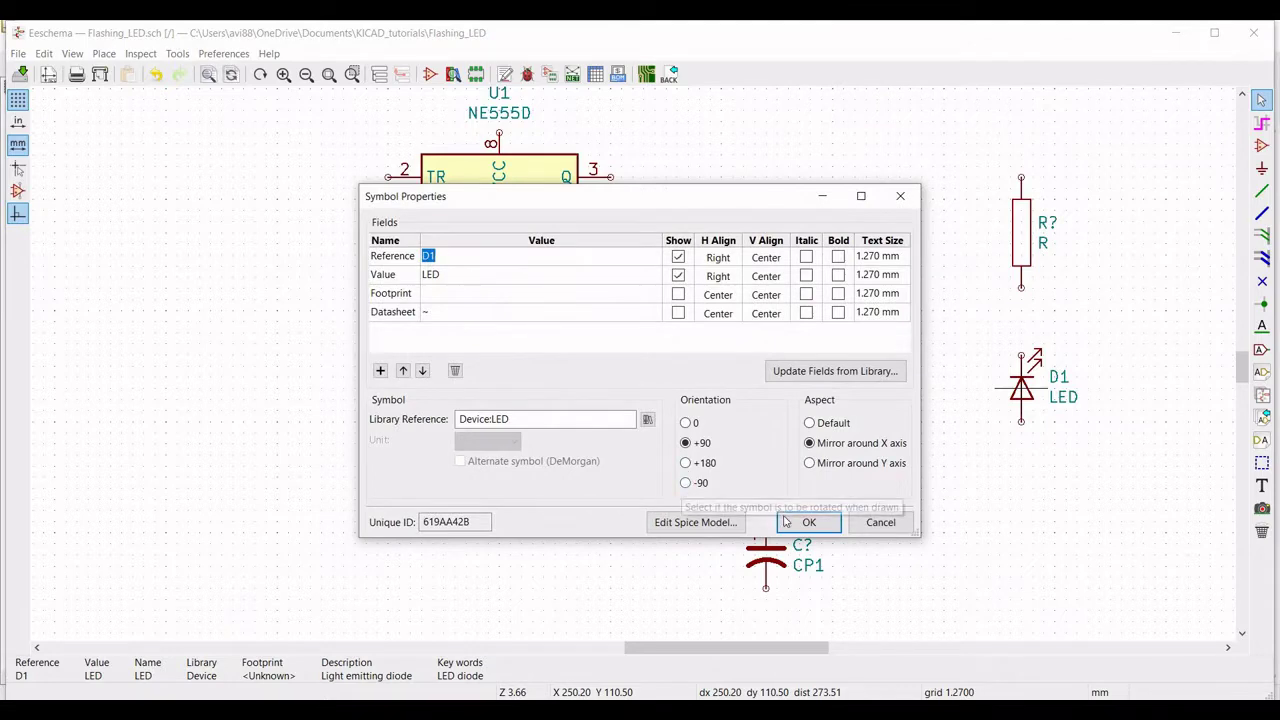
{"action": "left_click", "coordinate": [685, 483]}
{"action": "left_click", "coordinate": [809, 522]}
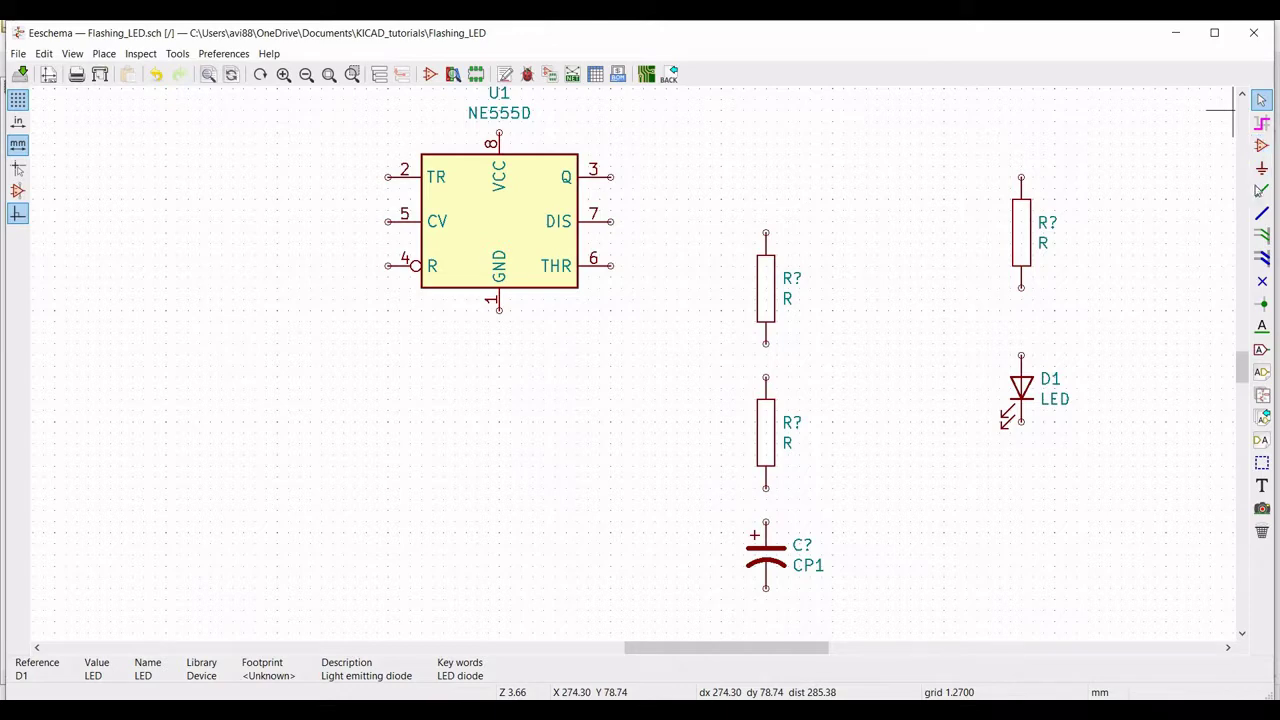
Wire the timer's Q output (pin 3) to the upper end of the LED's resistor, and the resistor's lower end to D1.
{"action": "left_click", "coordinate": [1262, 190]}
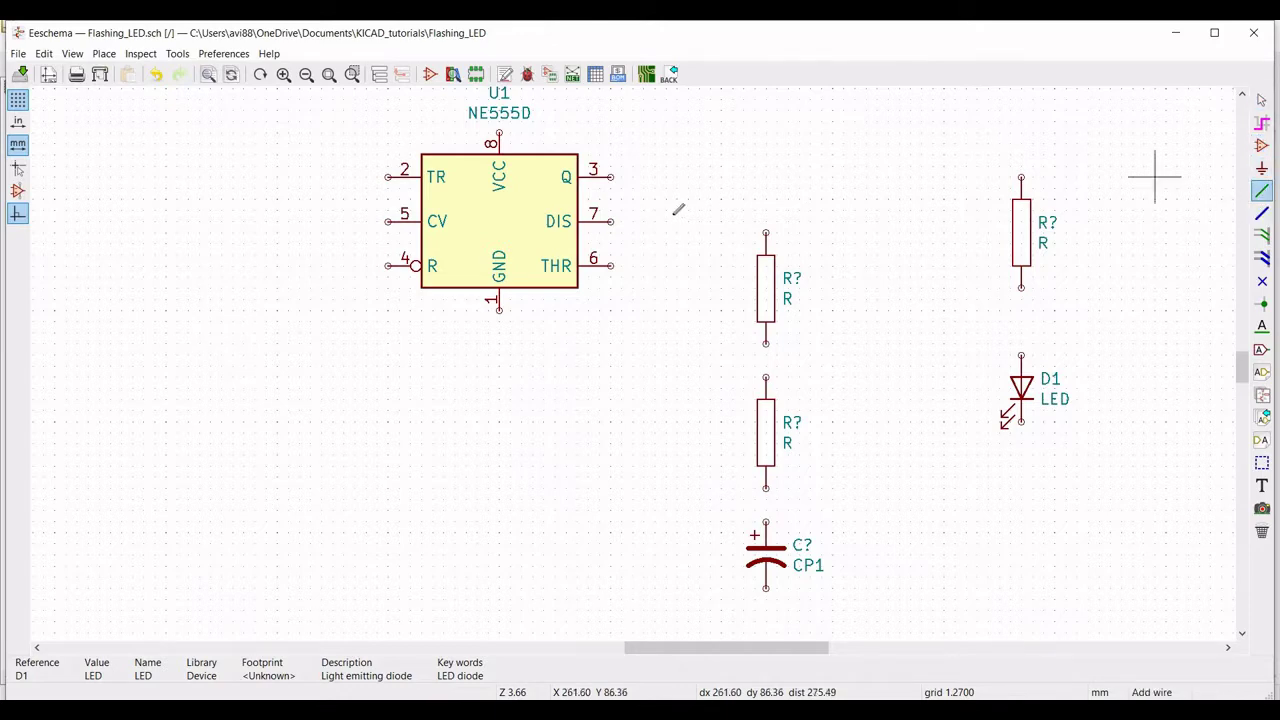
{"action": "left_click", "coordinate": [610, 177]}
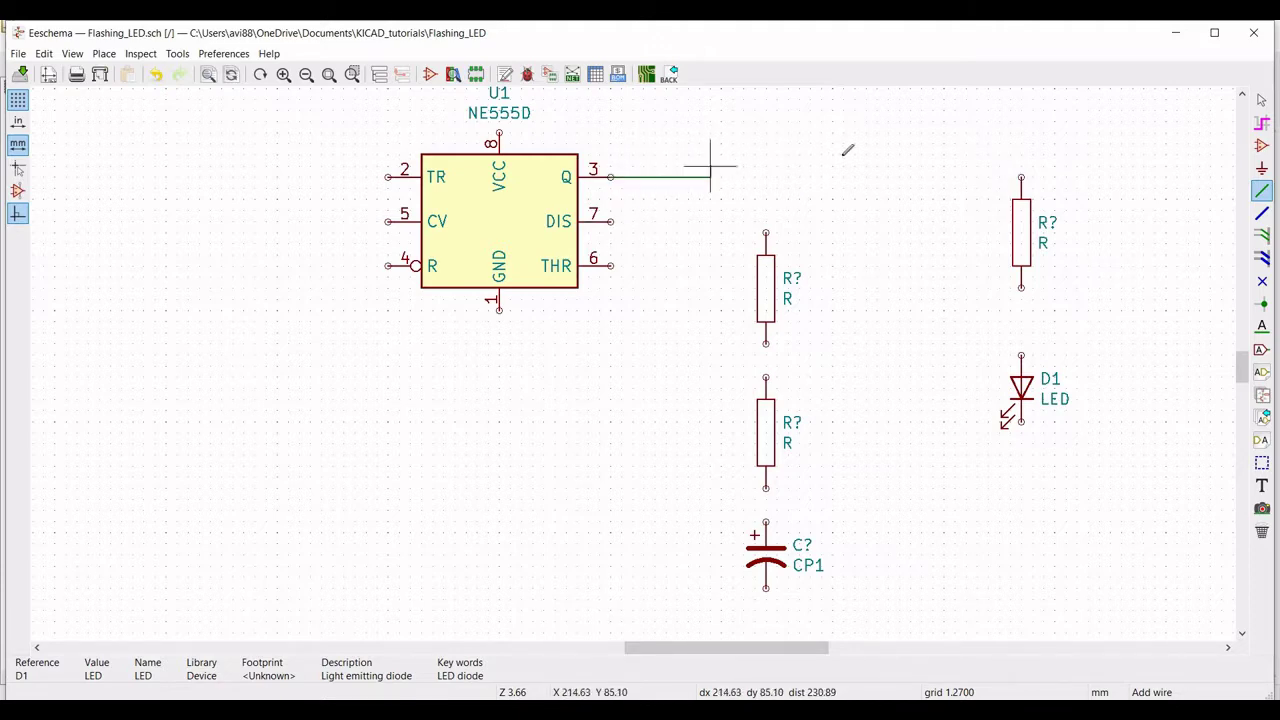
{"action": "left_click", "coordinate": [1021, 177]}
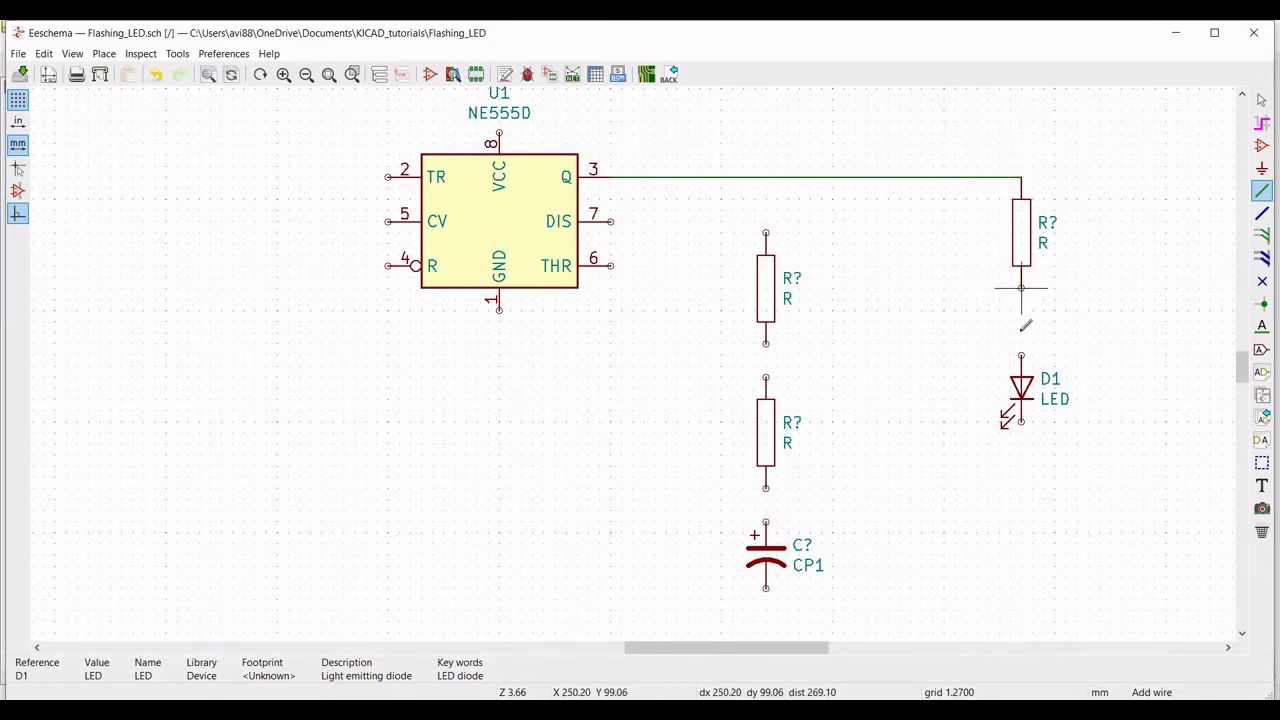
{"action": "left_click", "coordinate": [1021, 290]}
{"action": "left_click", "coordinate": [1021, 355]}
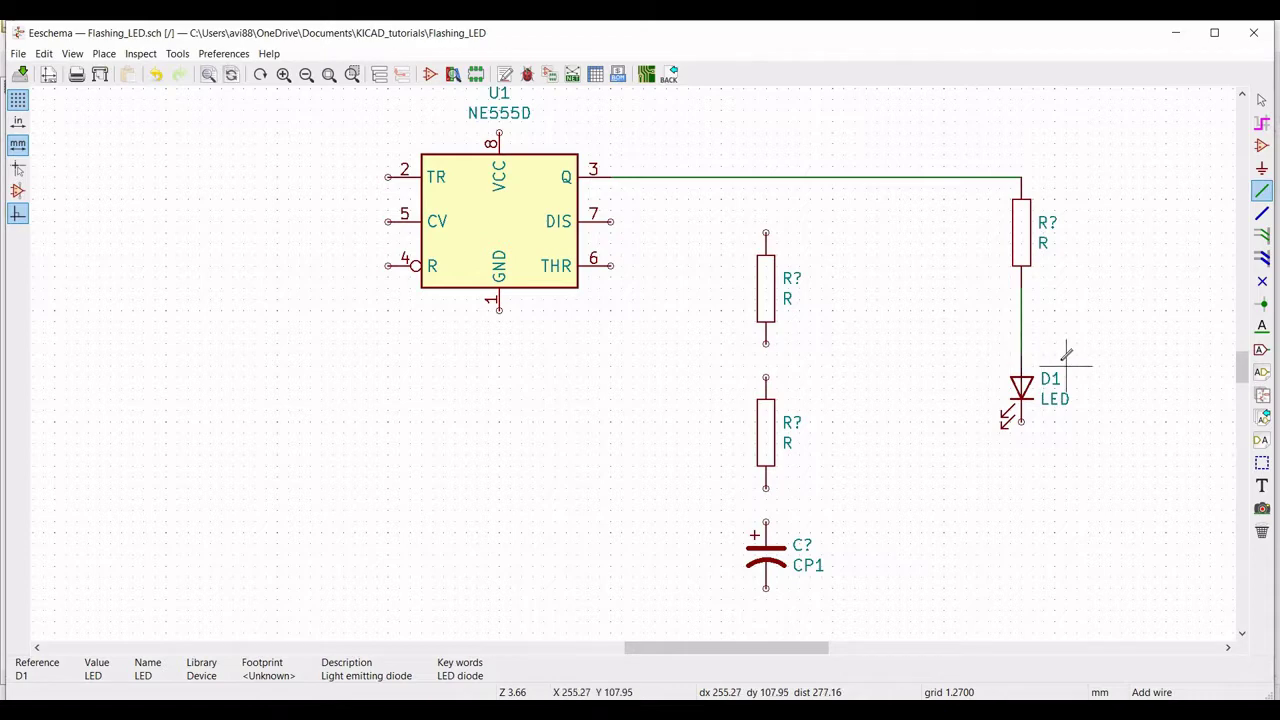
{"action": "key", "text": "Escape"}
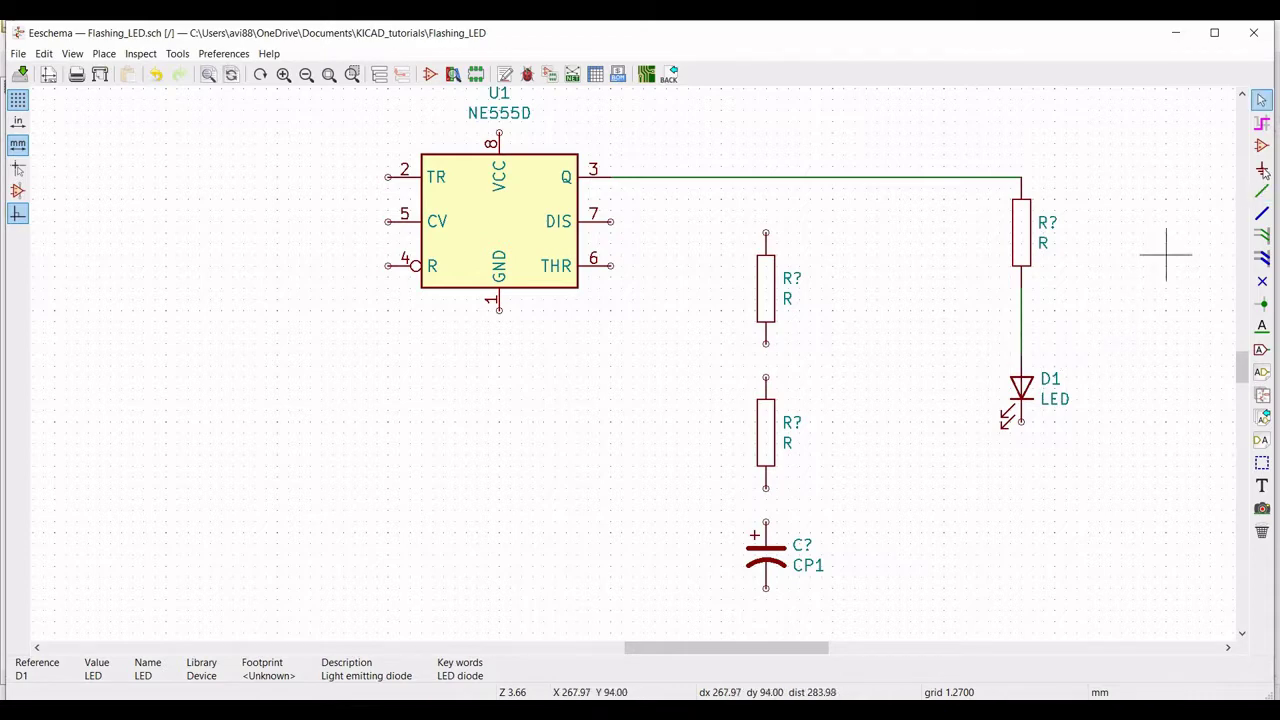
Place one GND power symbol below the LED and another below the timer's GND pin.
{"action": "left_click", "coordinate": [1263, 170]}
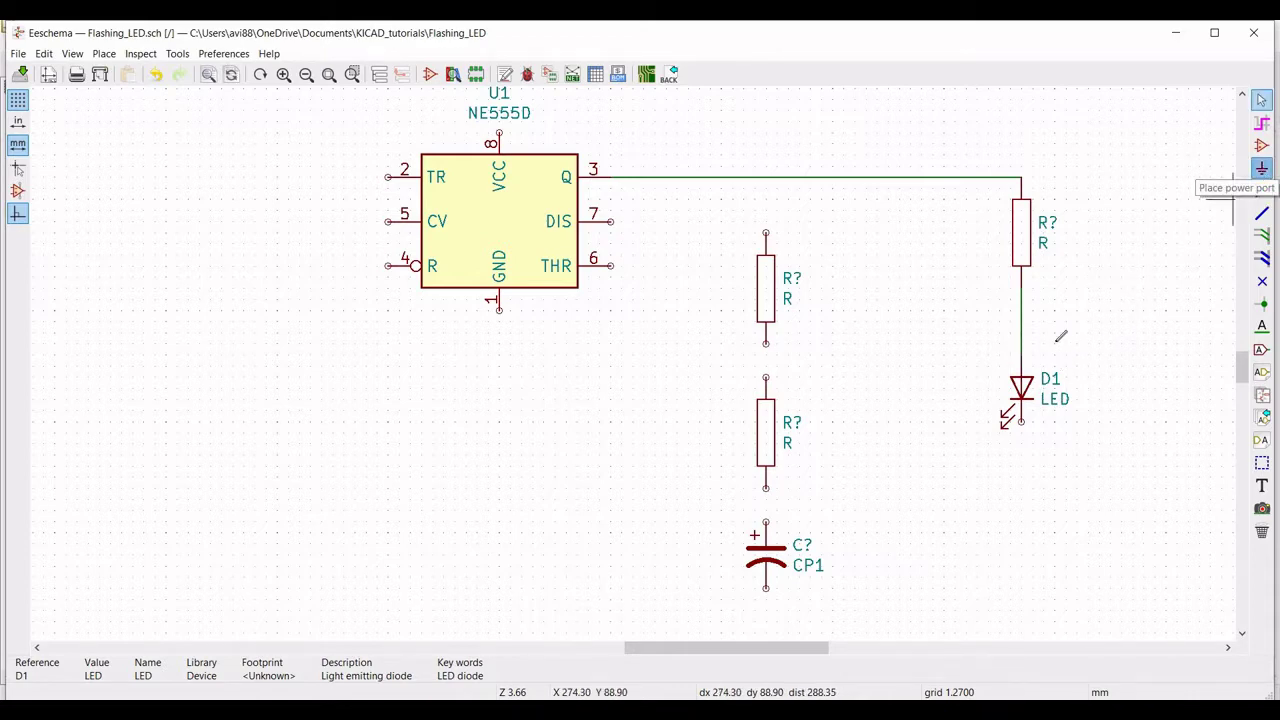
{"action": "left_click", "coordinate": [1022, 476]}
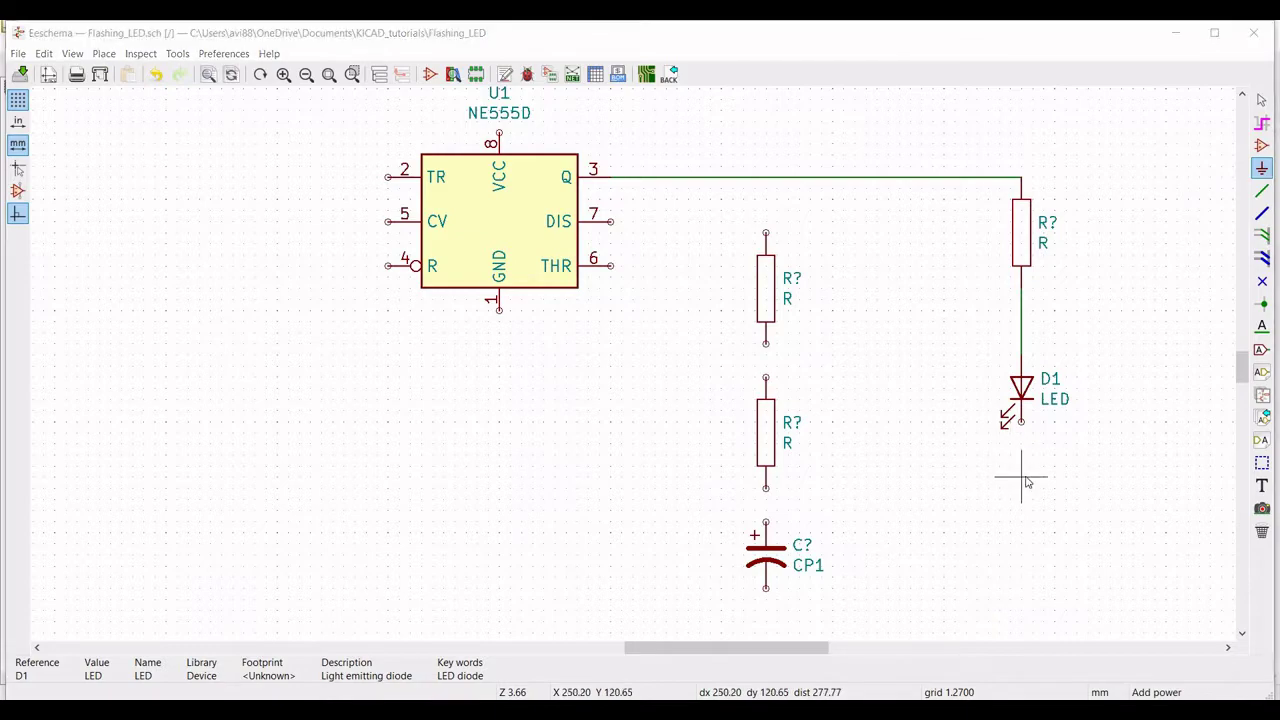
{"action": "left_click", "coordinate": [208, 182]}
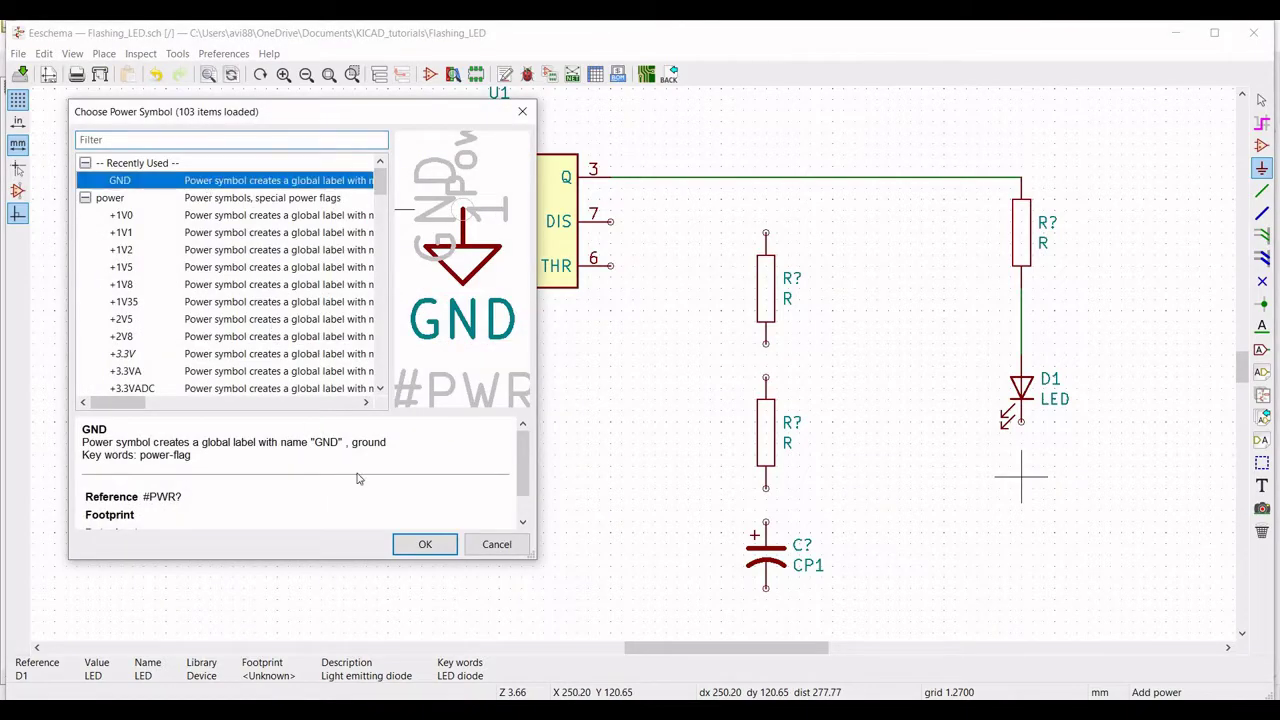
{"action": "left_click", "coordinate": [423, 553]}
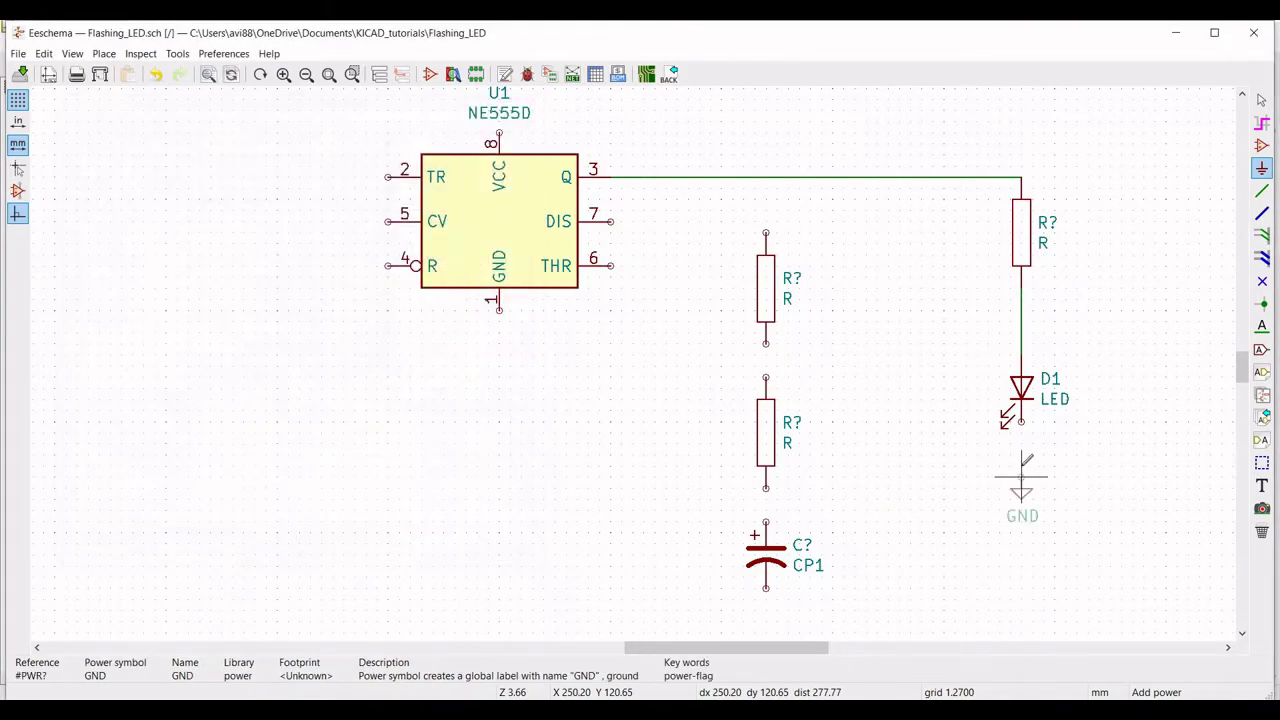
{"action": "left_click", "coordinate": [1021, 466]}
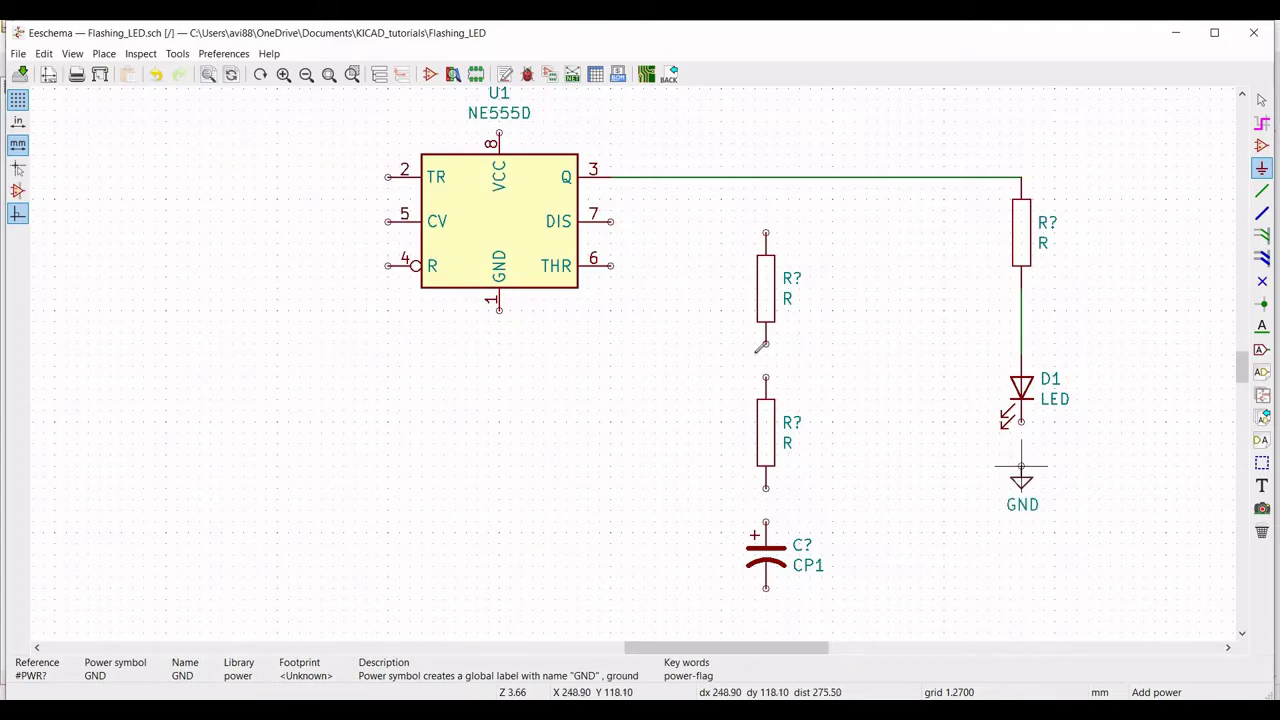
{"action": "left_click", "coordinate": [503, 348]}
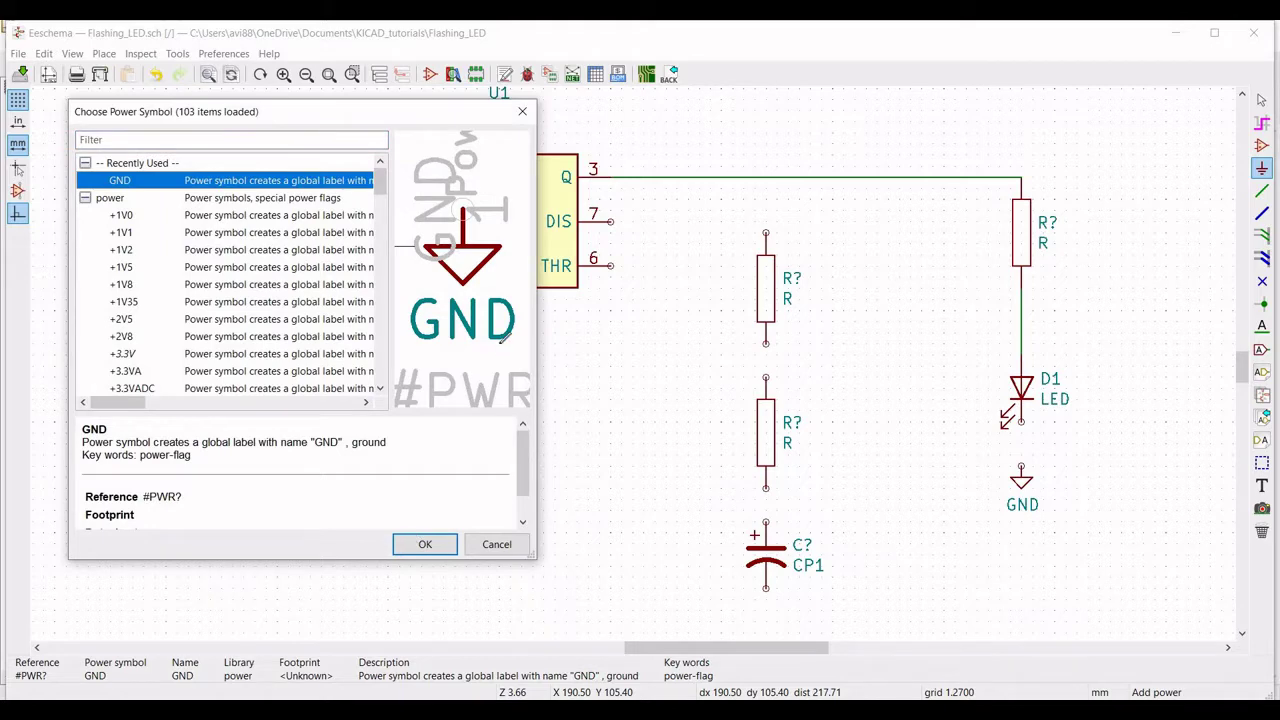
{"action": "key", "text": "Return"}
{"action": "left_click", "coordinate": [499, 343]}
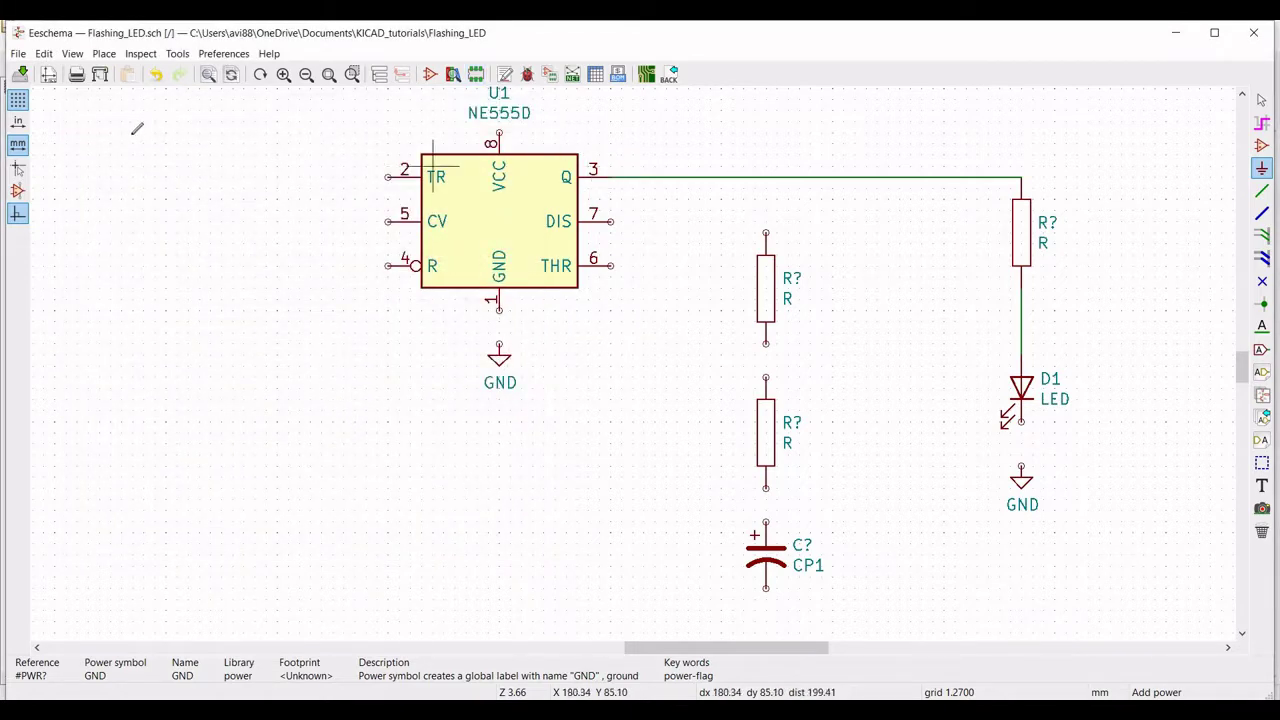
Place a VSOURCE voltage source symbol from the pspice library to the left of the timer.
{"action": "left_click", "coordinate": [1263, 146]}
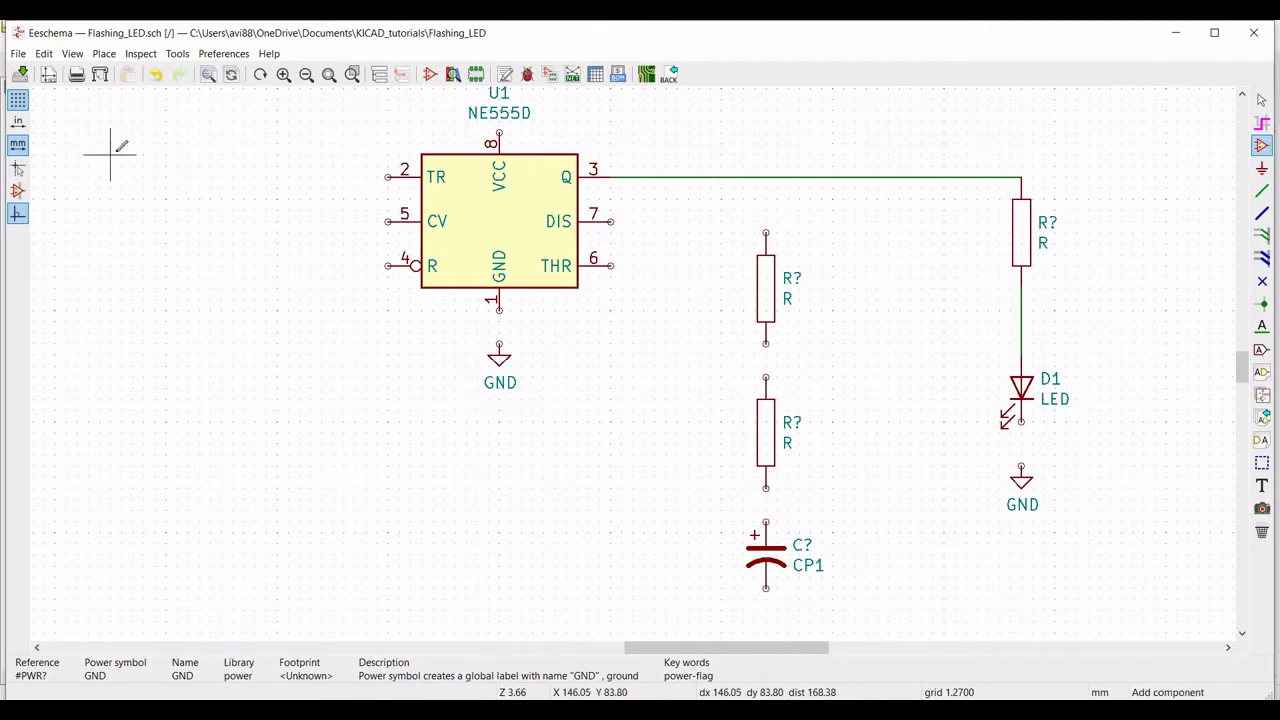
{"action": "left_click", "coordinate": [116, 150]}
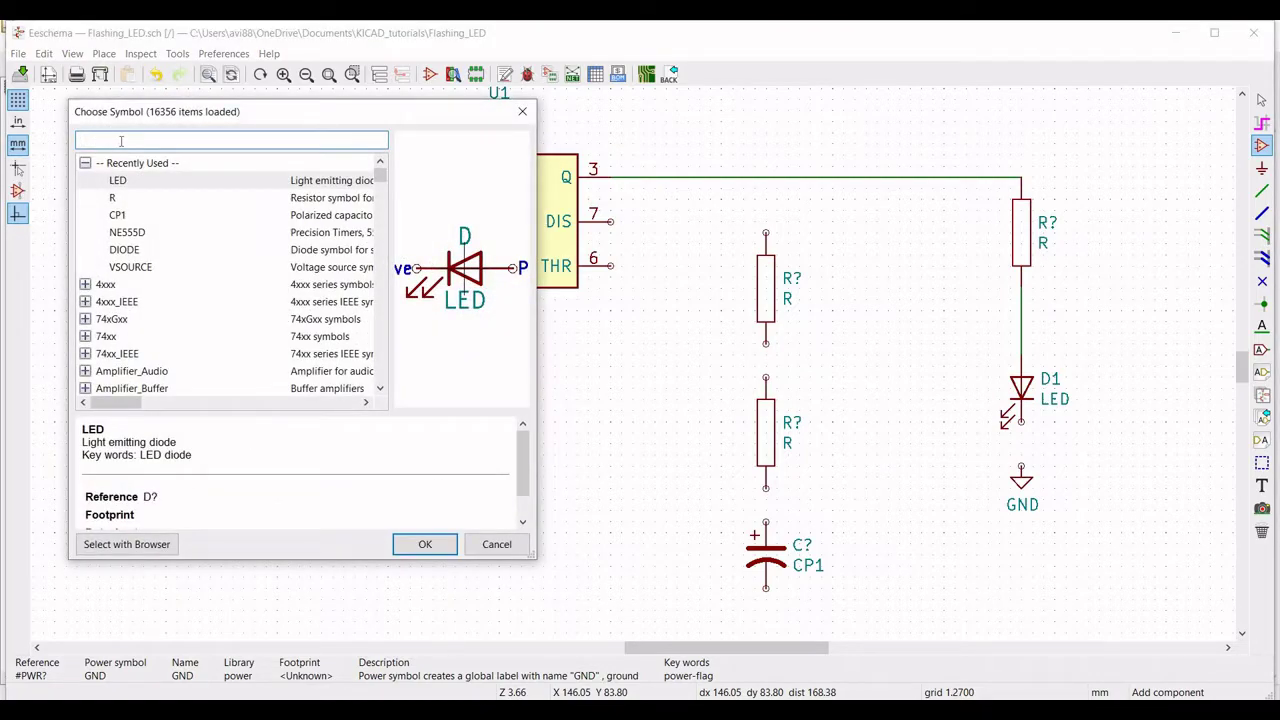
{"action": "type", "text": "psp"}
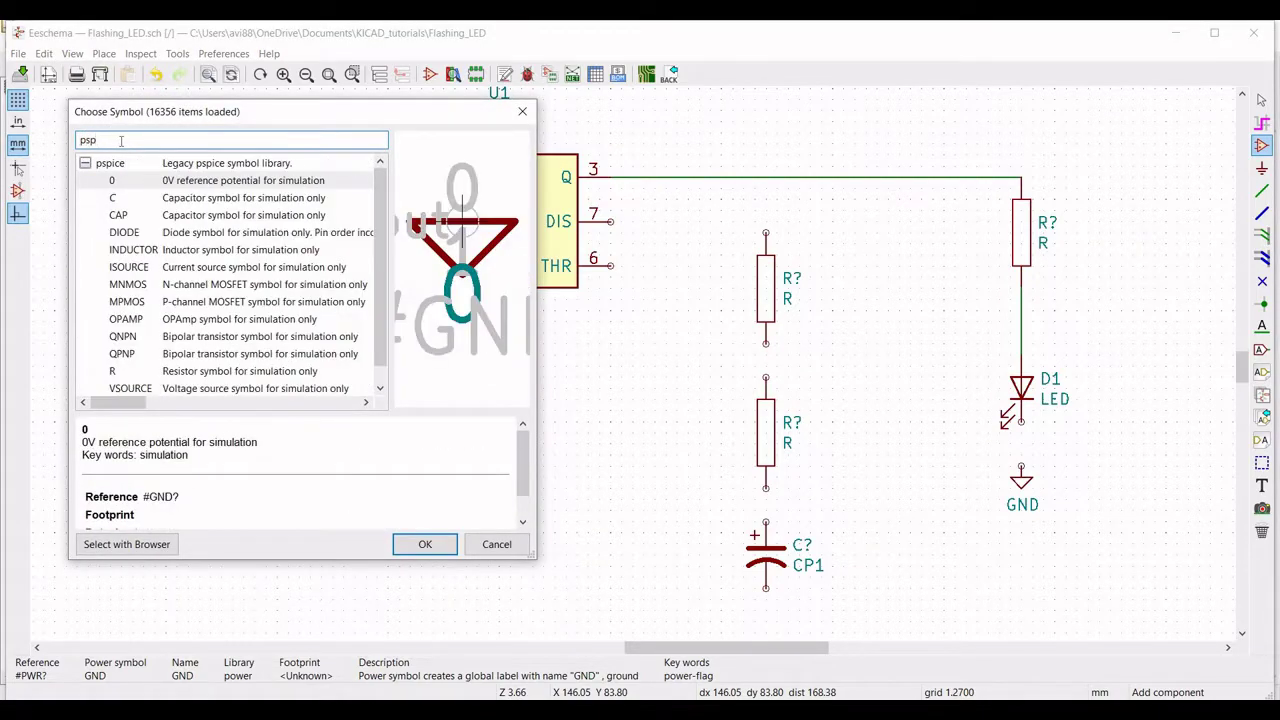
{"action": "left_click", "coordinate": [203, 389]}
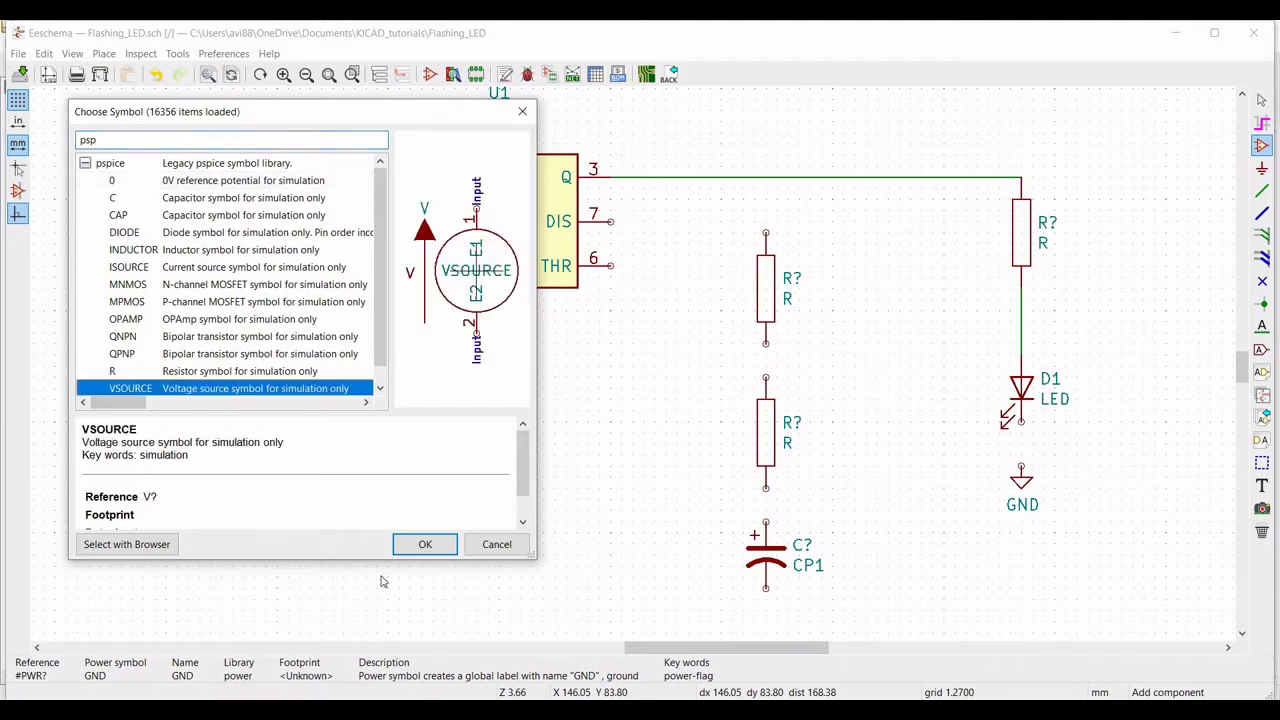
{"action": "left_click", "coordinate": [442, 551]}
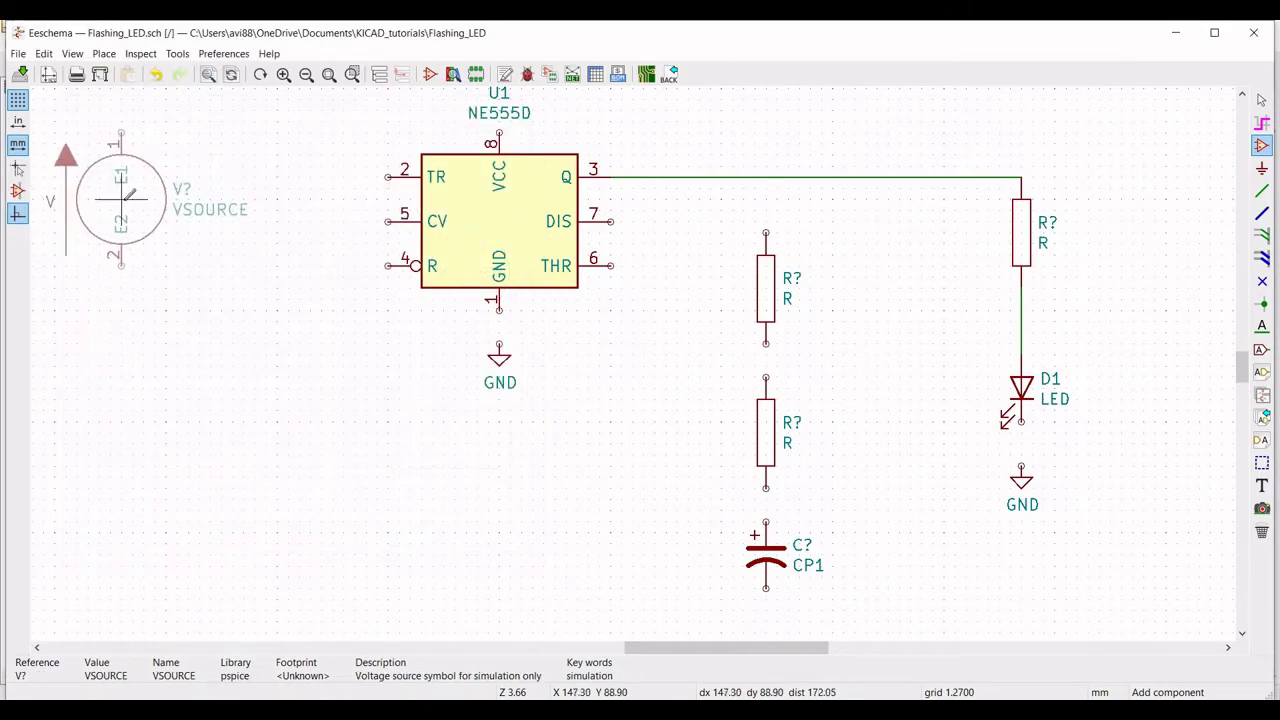
{"action": "left_click", "coordinate": [128, 195]}
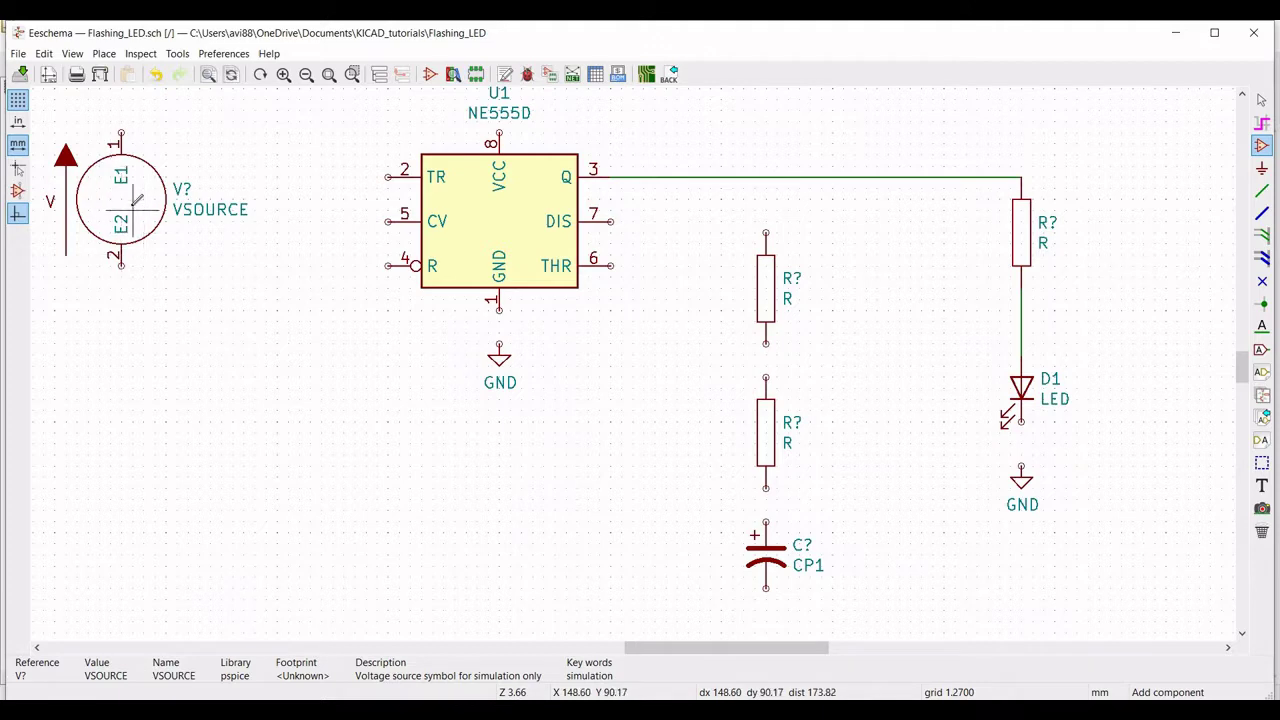
Set the voltage source's reference to Vcc and its value to 0.
{"action": "right_click", "coordinate": [133, 210]}
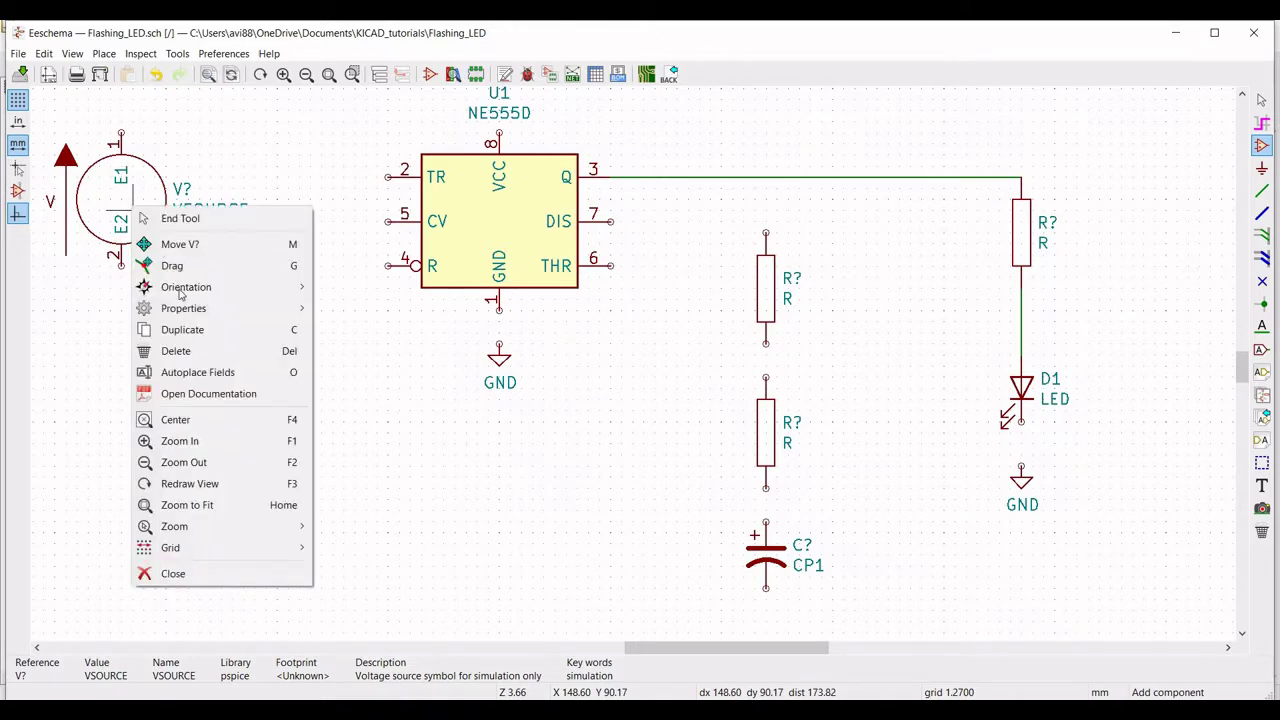
{"action": "mouse_move", "coordinate": [240, 308]}
{"action": "left_click", "coordinate": [345, 308]}
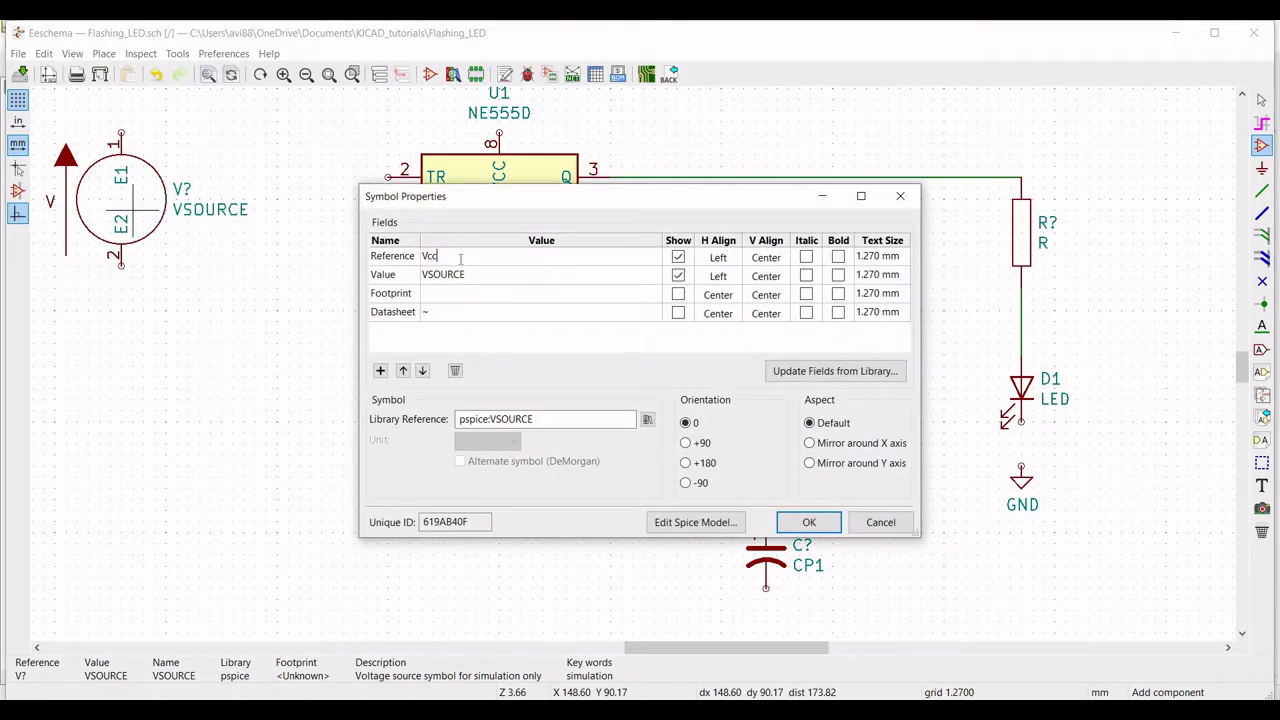
{"action": "left_click", "coordinate": [471, 273]}
{"action": "type", "text": "0"}
Give the voltage source a Spice source model with a DC value of 9 volts and apply its properties.
{"action": "left_click", "coordinate": [695, 522]}
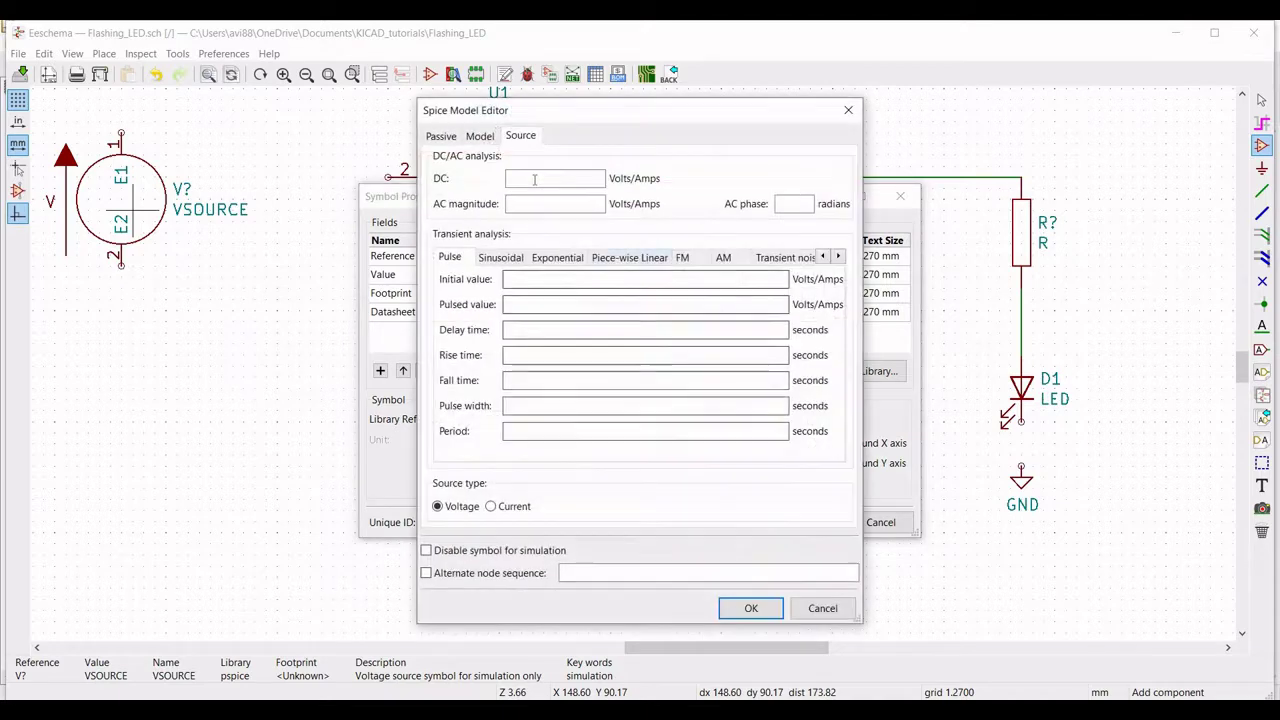
{"action": "left_click", "coordinate": [533, 179]}
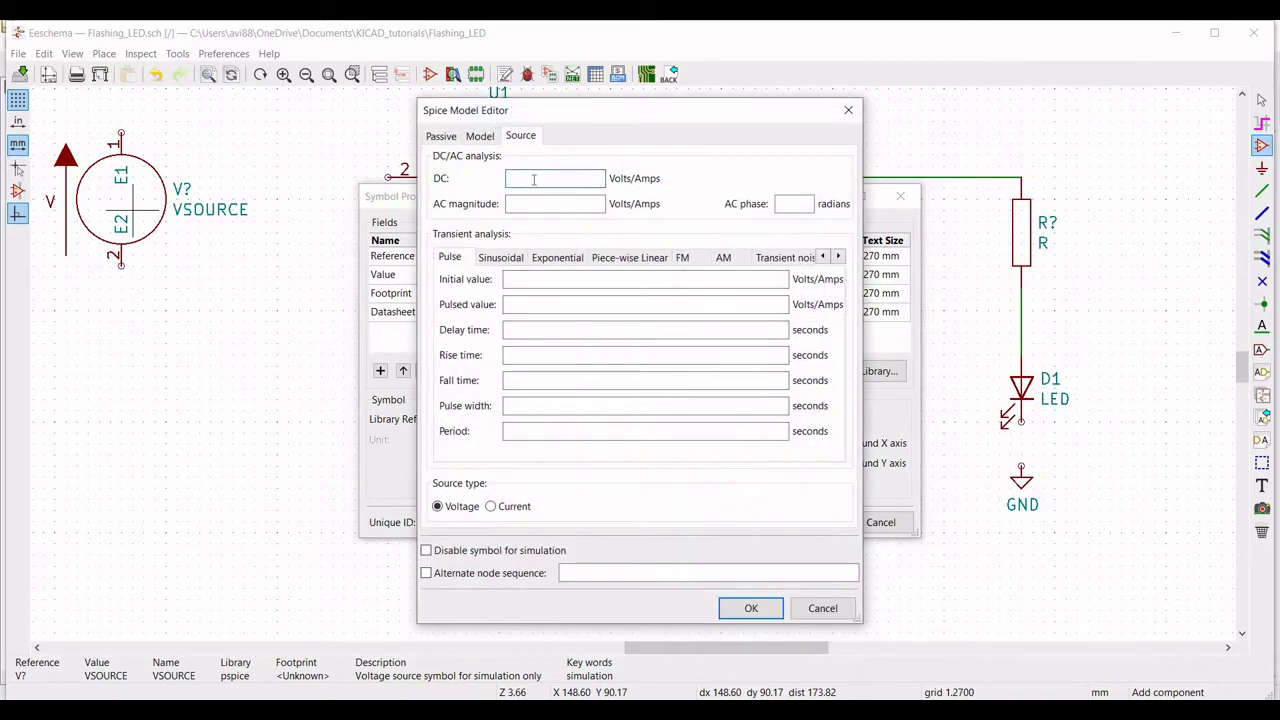
{"action": "type", "text": "9"}
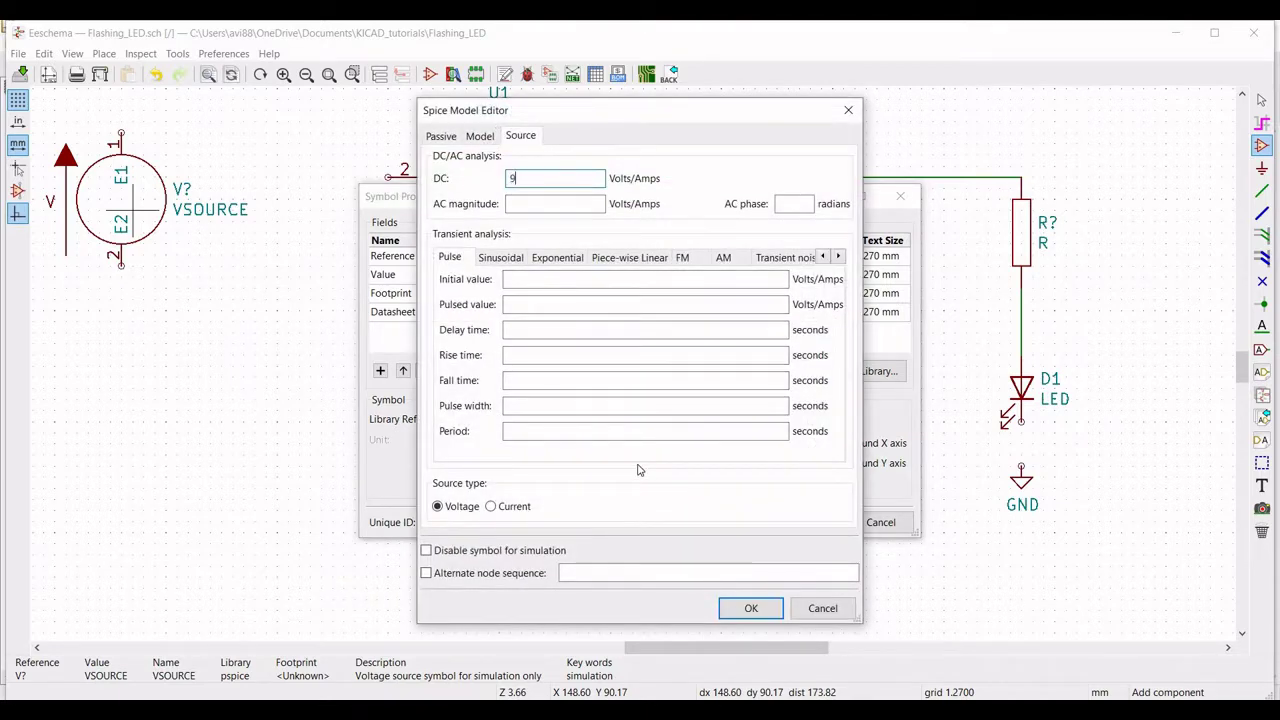
{"action": "left_click", "coordinate": [752, 609]}
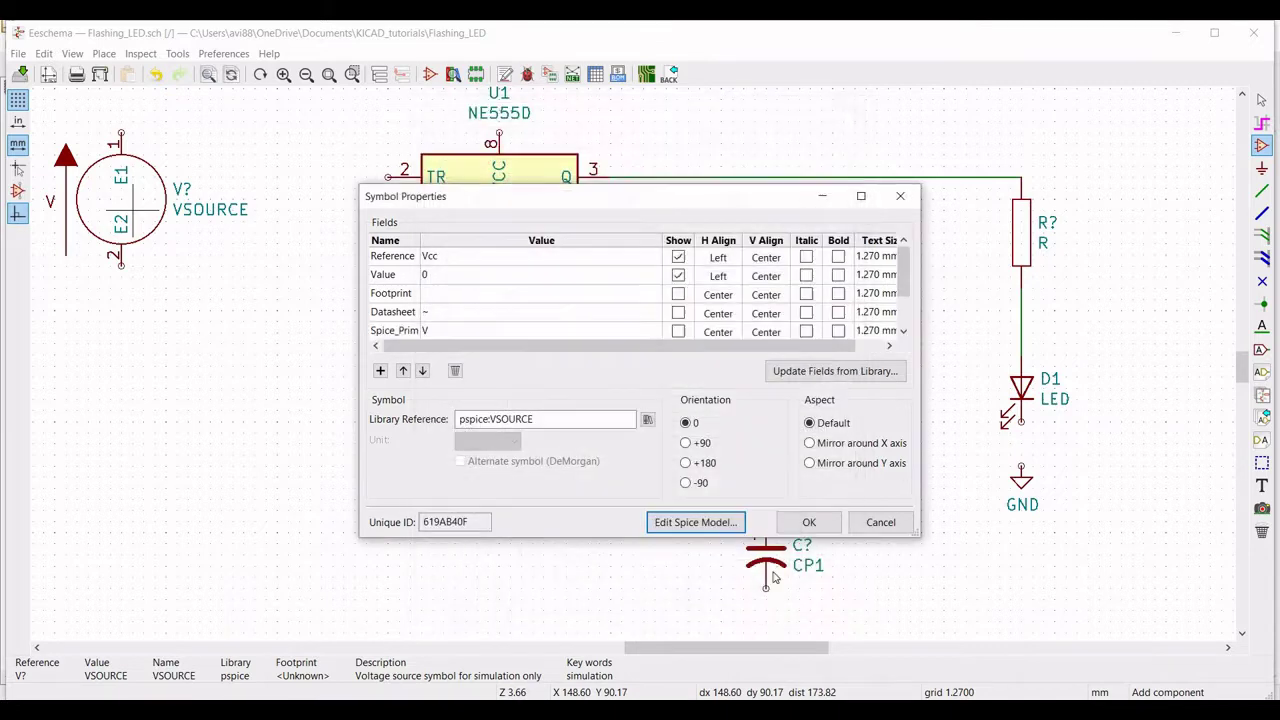
{"action": "left_click", "coordinate": [809, 522]}
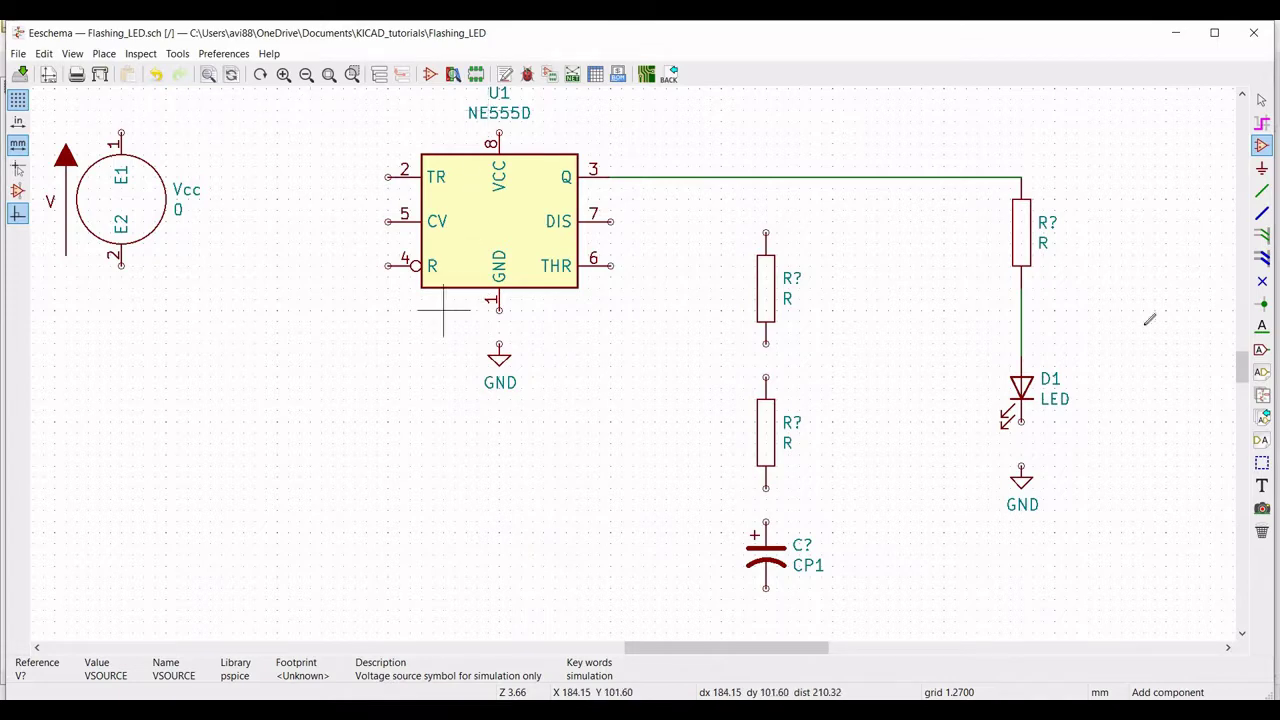
Place a global label named Vcc just above pin 1 of the voltage source.
{"action": "left_click", "coordinate": [1261, 349]}
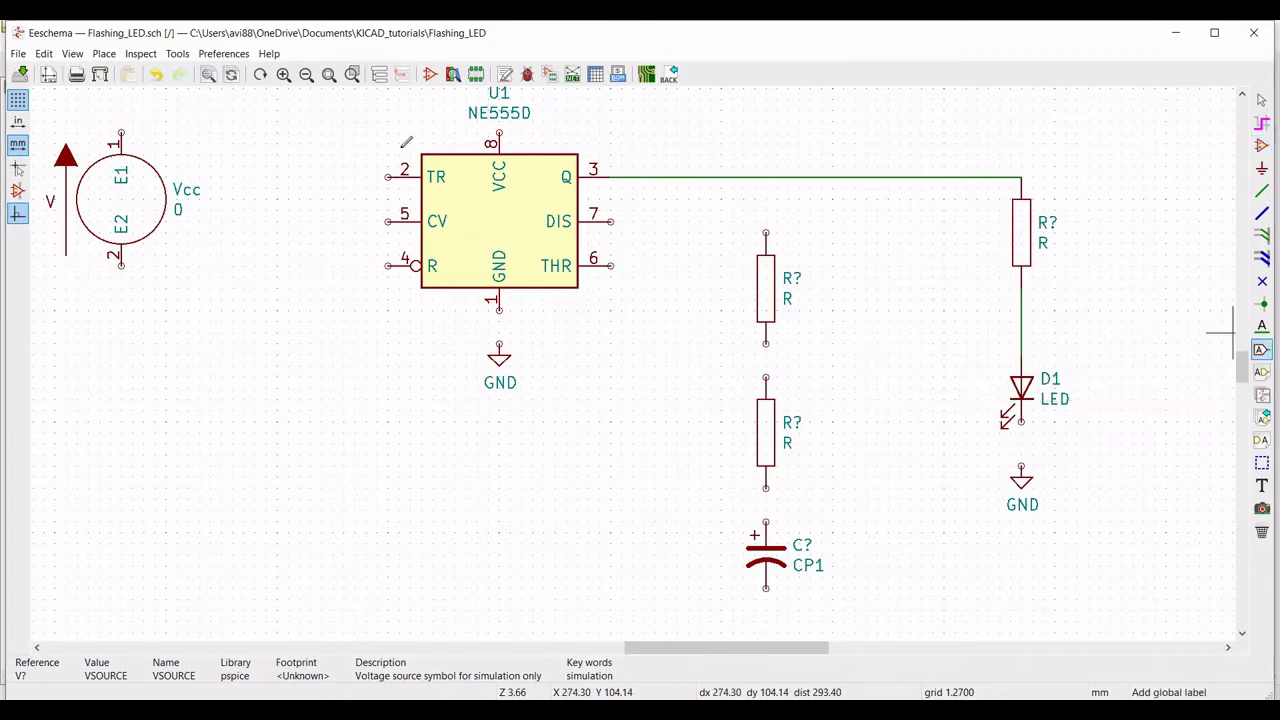
{"action": "left_click", "coordinate": [122, 110]}
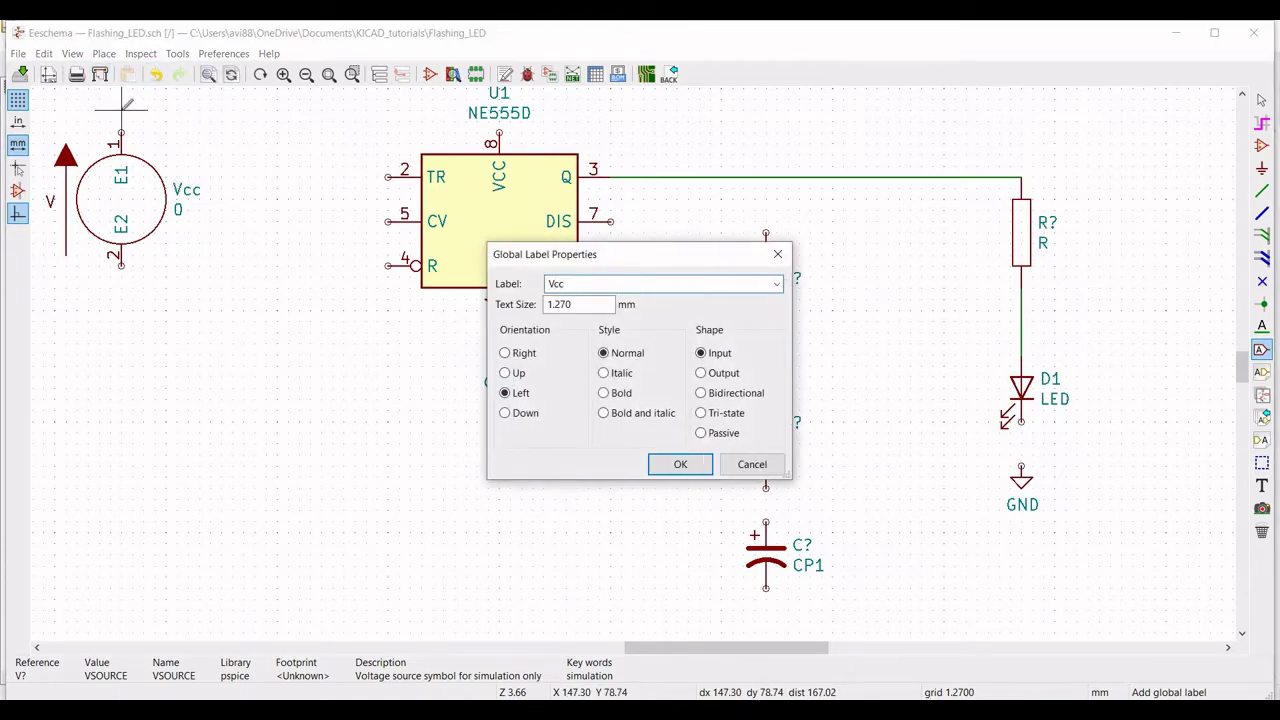
{"action": "key", "text": "Return"}
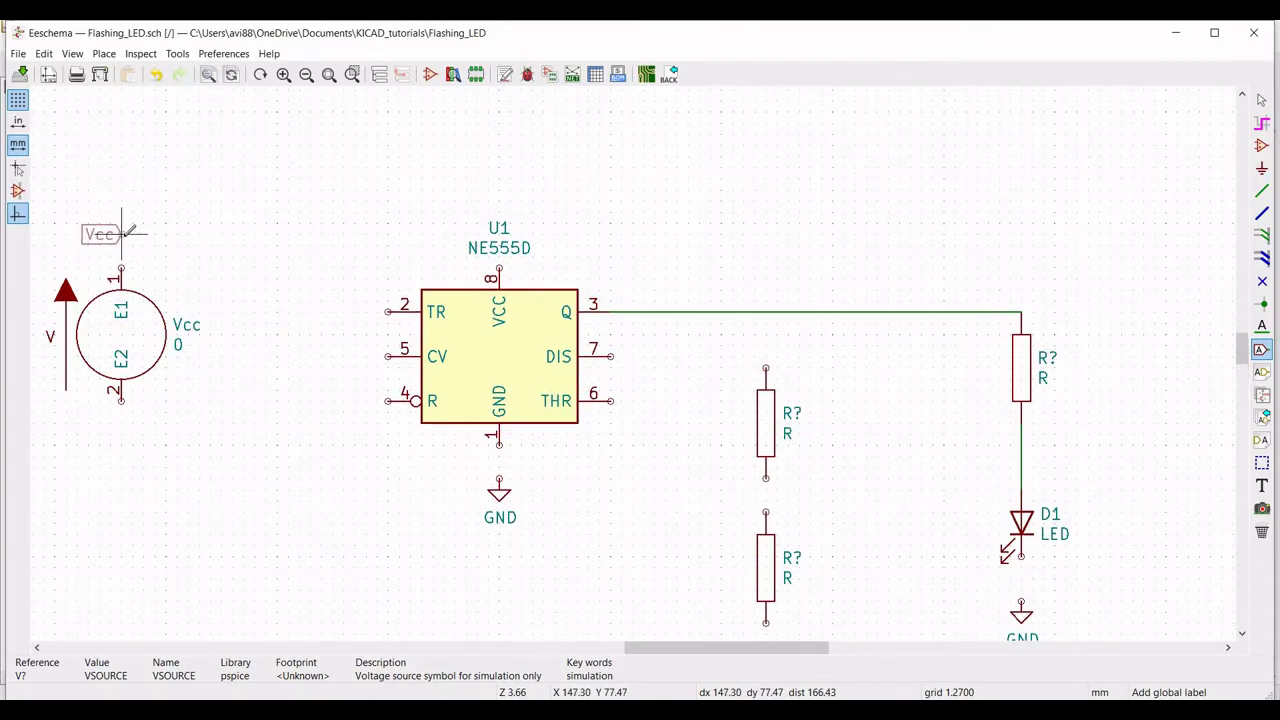
{"action": "left_click", "coordinate": [121, 233]}
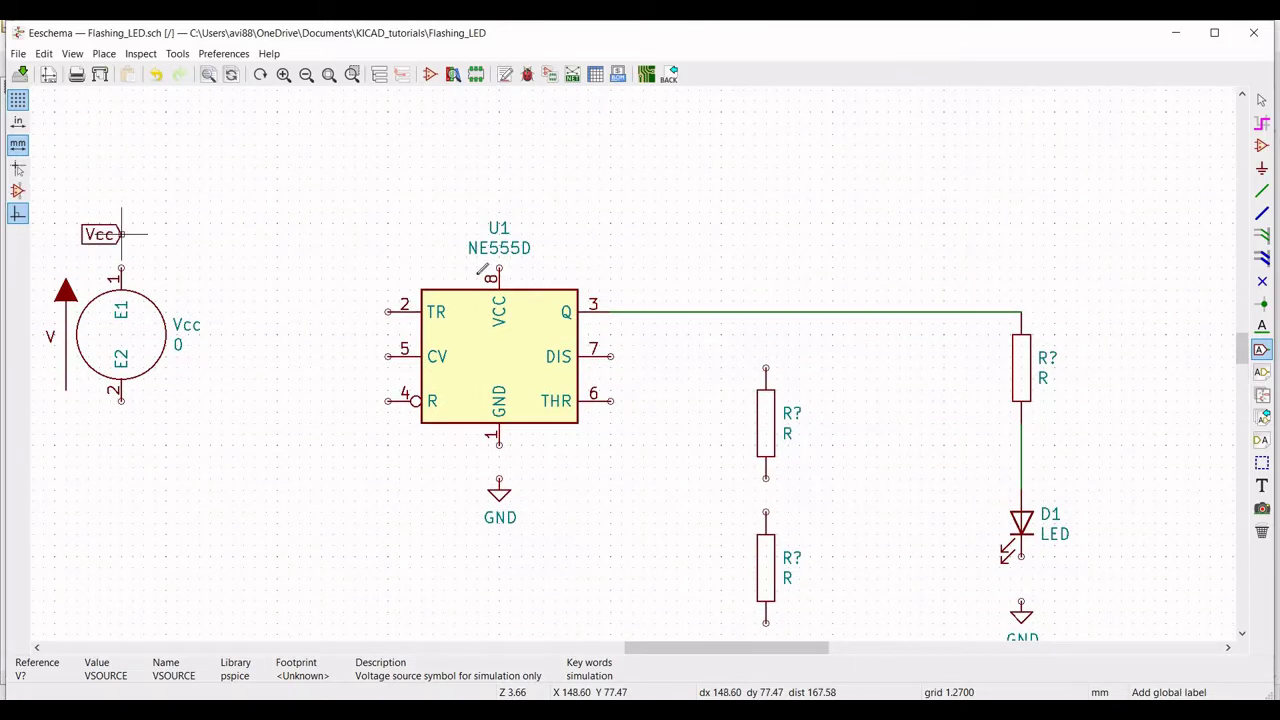
Place a GND power symbol just below pin 2 of the voltage source.
{"action": "left_click", "coordinate": [1262, 170]}
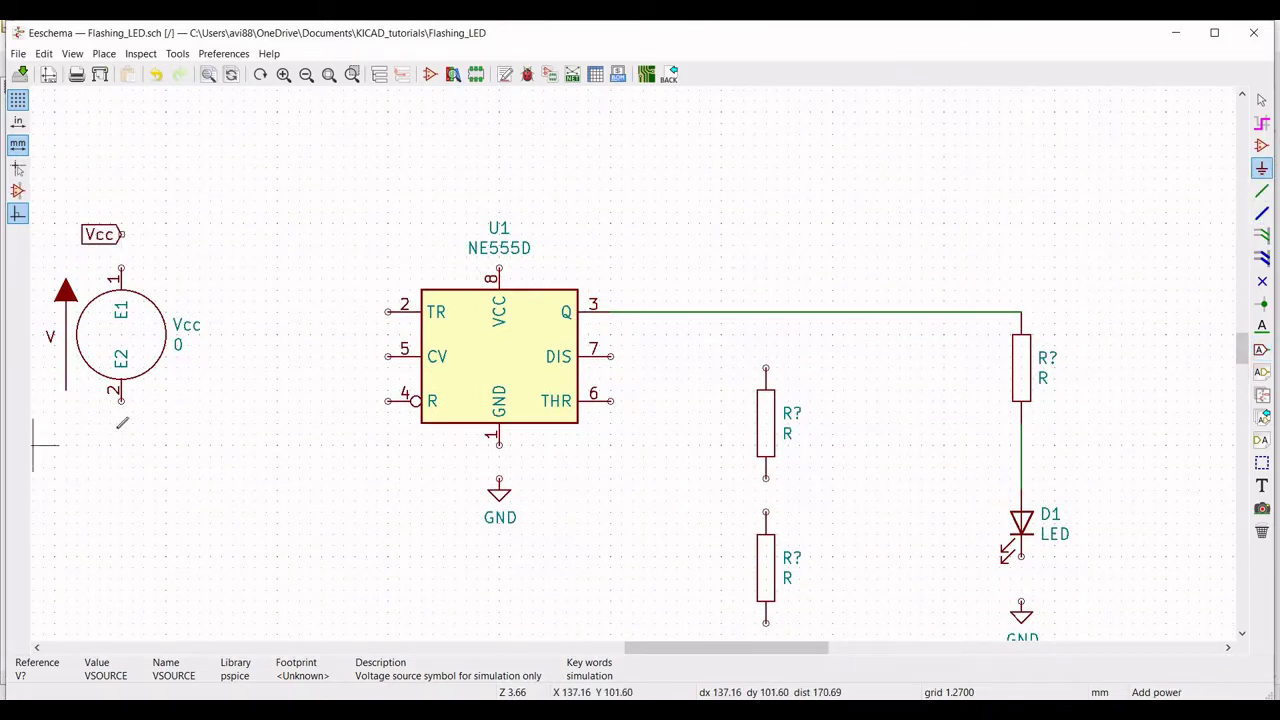
{"action": "left_click", "coordinate": [121, 436]}
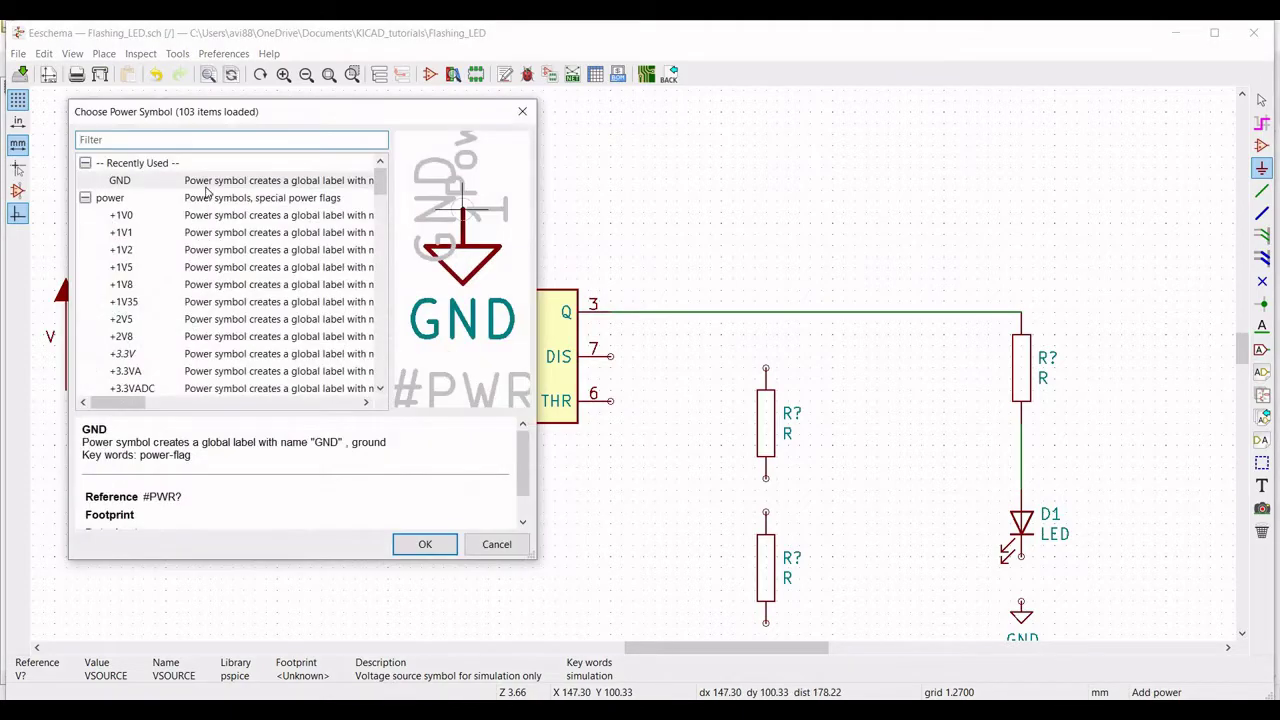
{"action": "left_click", "coordinate": [425, 544]}
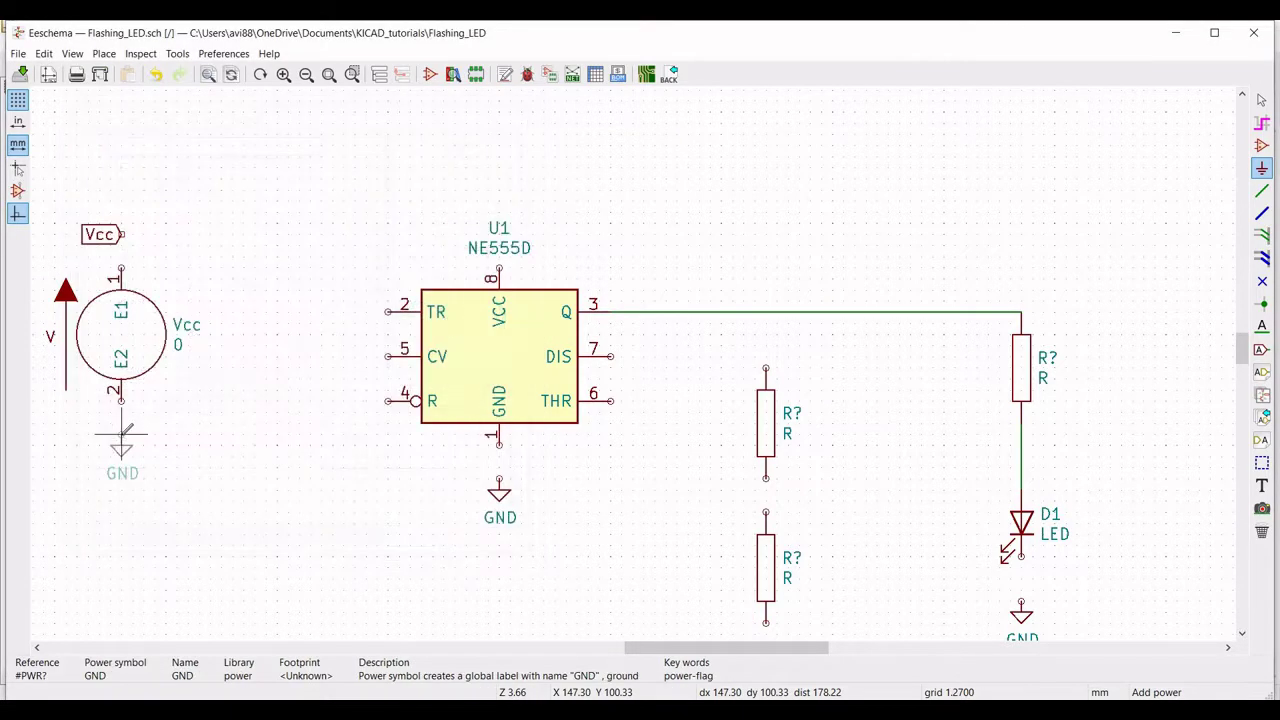
{"action": "left_click", "coordinate": [121, 436]}
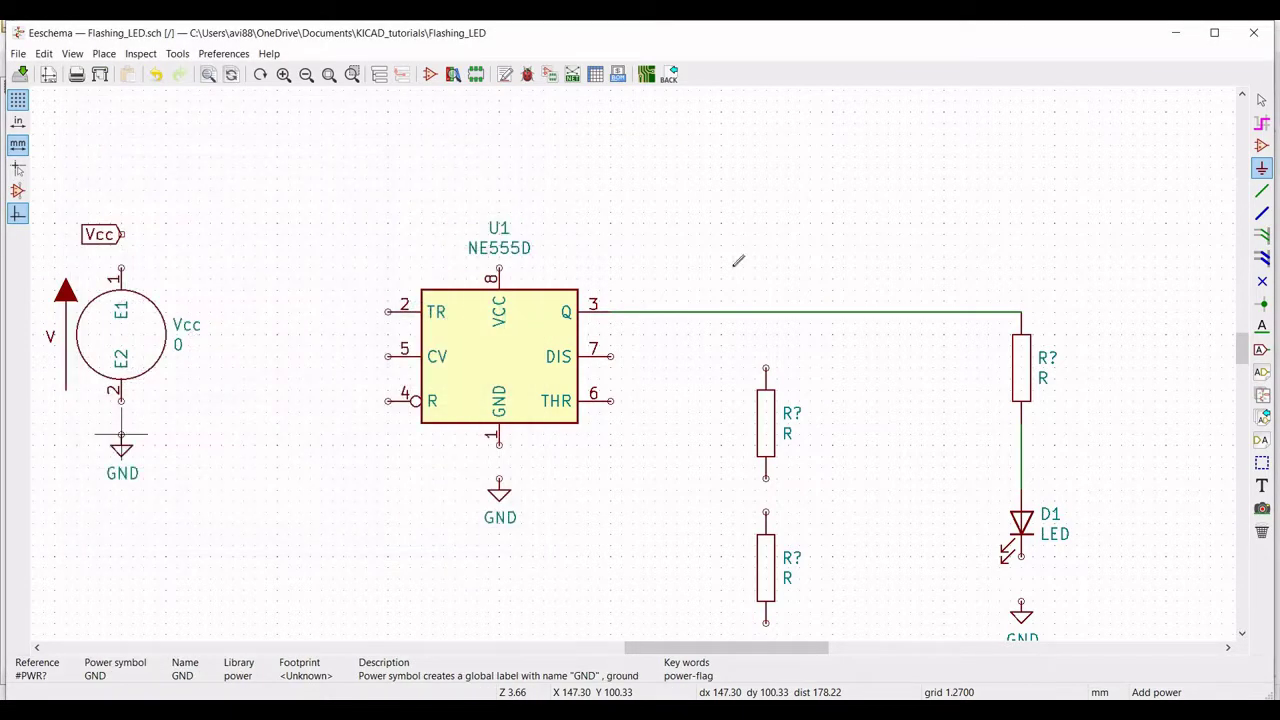
Wire the voltage source's pin 1 to the Vcc label and its pin 2 to the GND symbol.
{"action": "left_click", "coordinate": [1262, 192]}
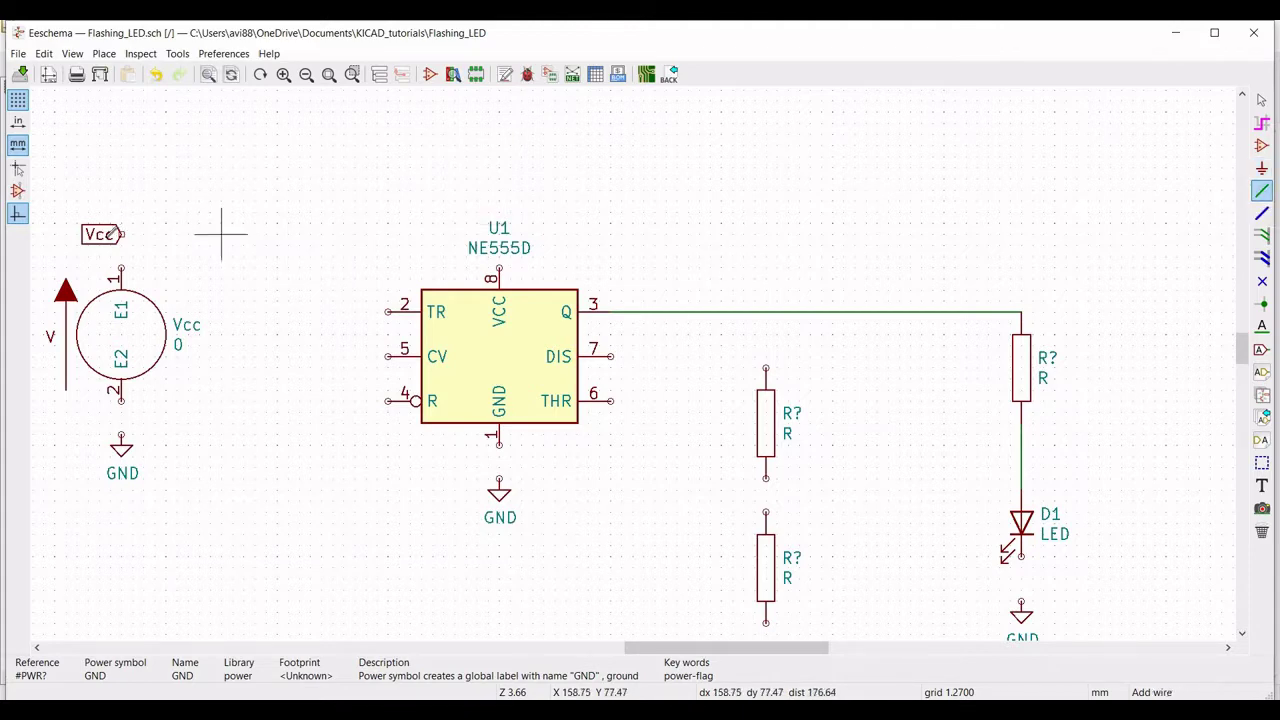
{"action": "left_click", "coordinate": [121, 270]}
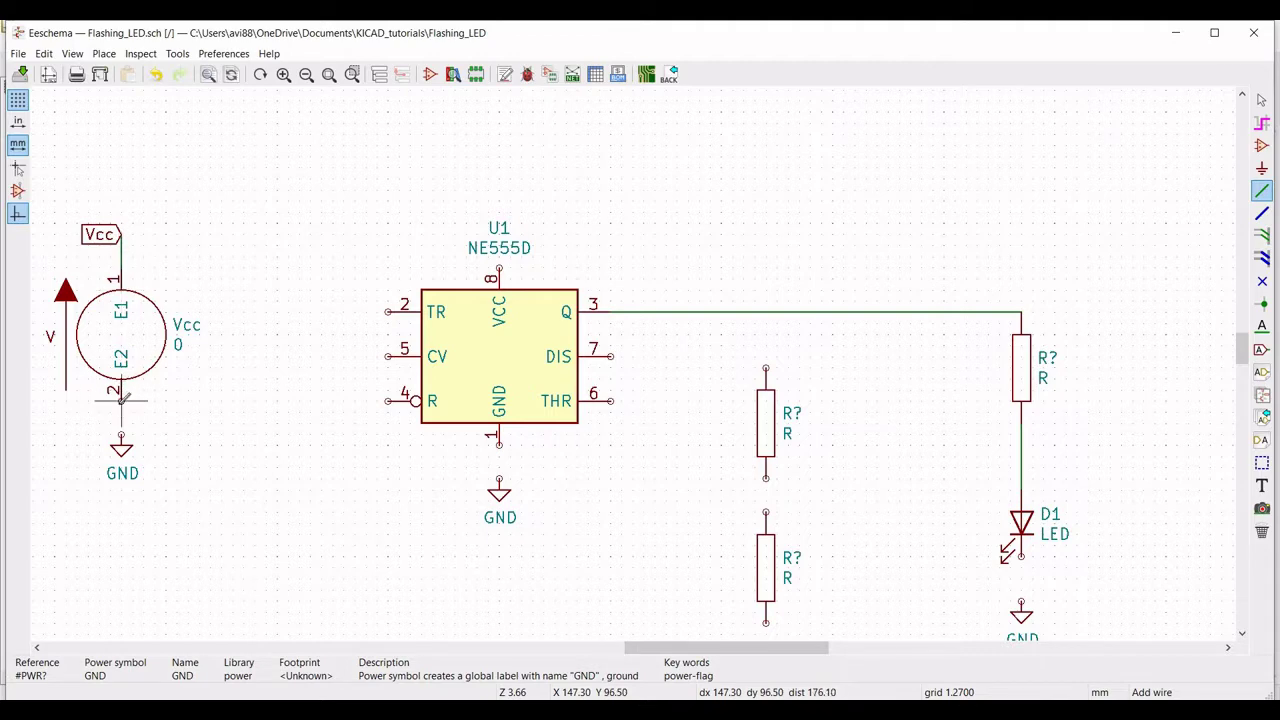
{"action": "left_click", "coordinate": [121, 400]}
{"action": "left_click", "coordinate": [121, 440]}
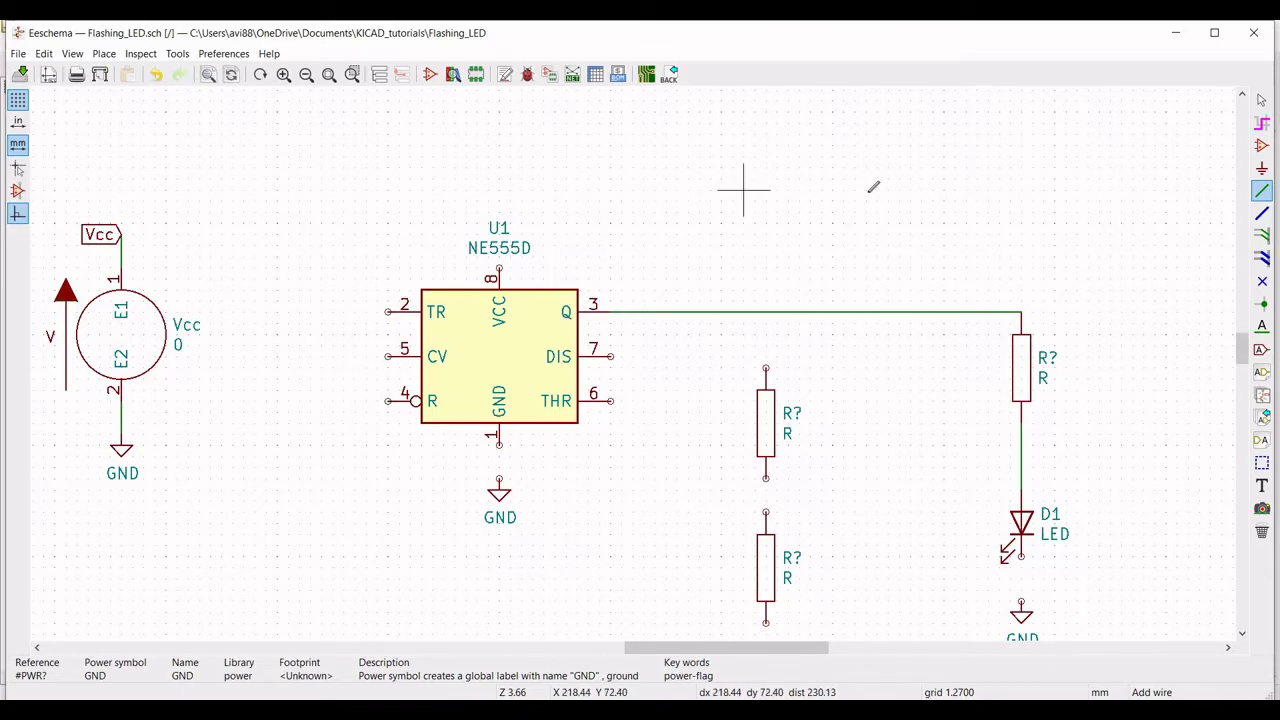
Place a Vcc global label above the timer's VCC pin (pin 8).
{"action": "left_click", "coordinate": [1262, 352]}
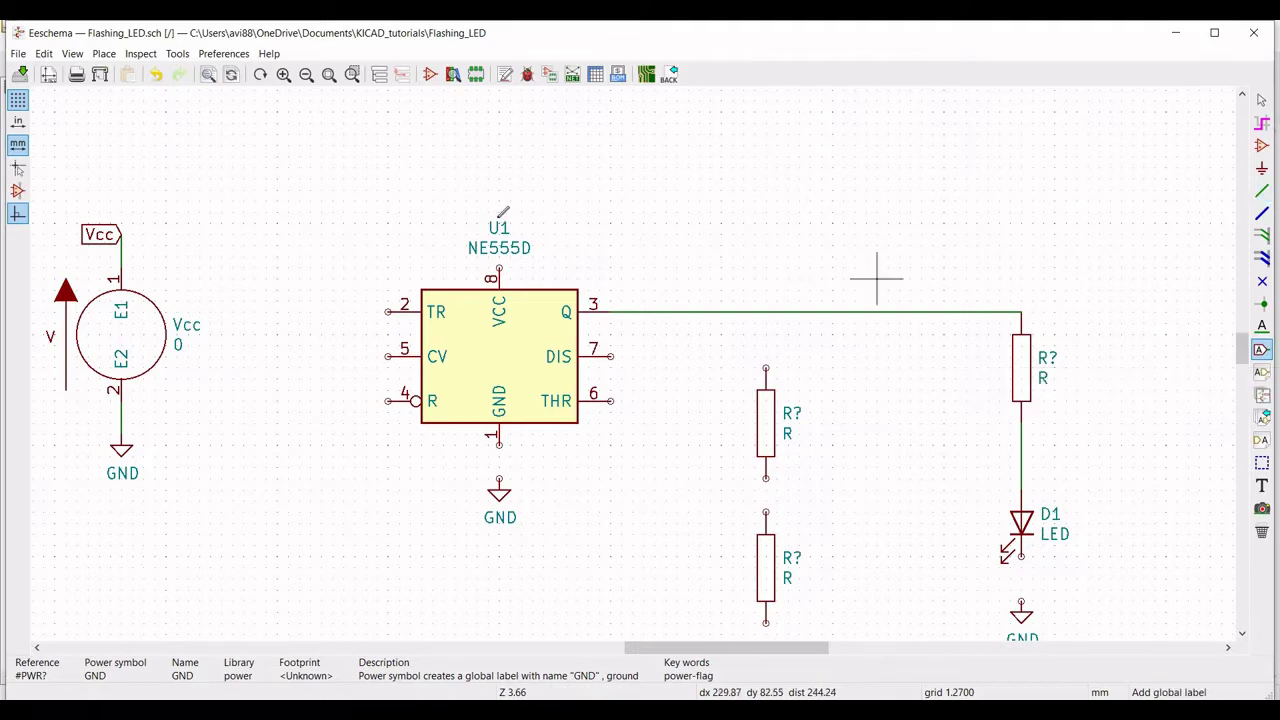
{"action": "left_click", "coordinate": [497, 214]}
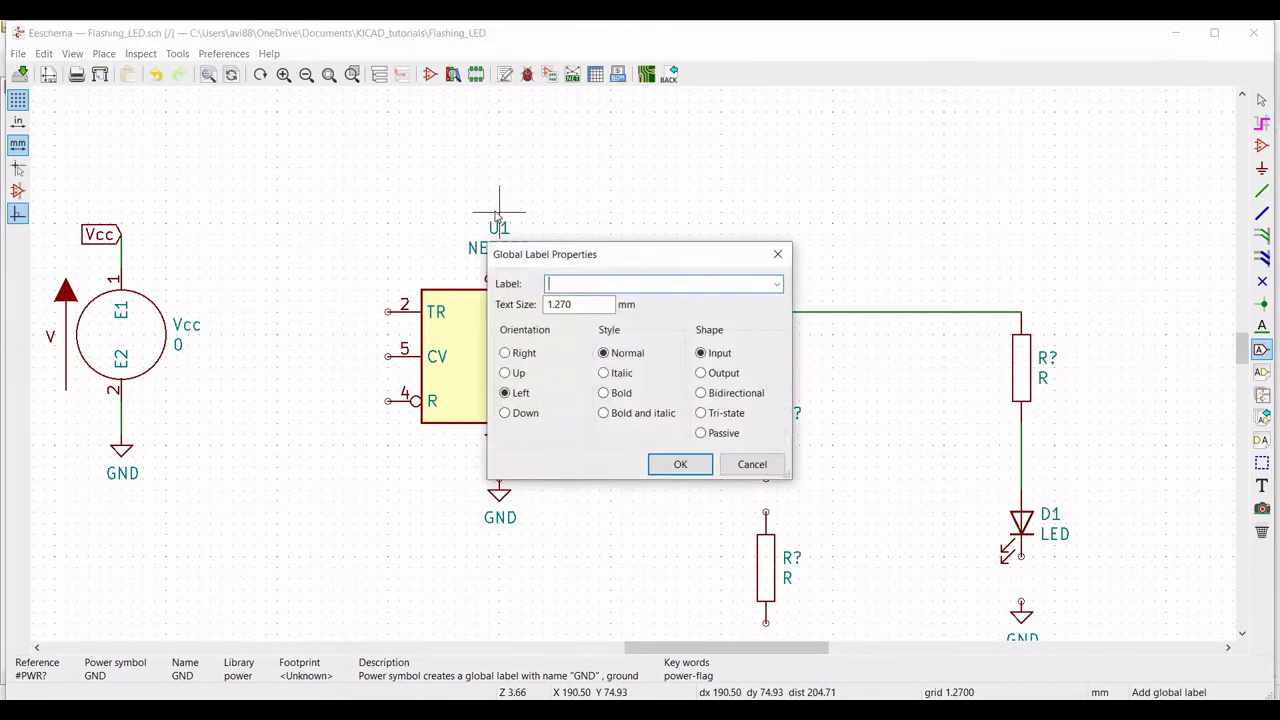
{"action": "left_click", "coordinate": [680, 464]}
{"action": "left_click", "coordinate": [500, 212]}
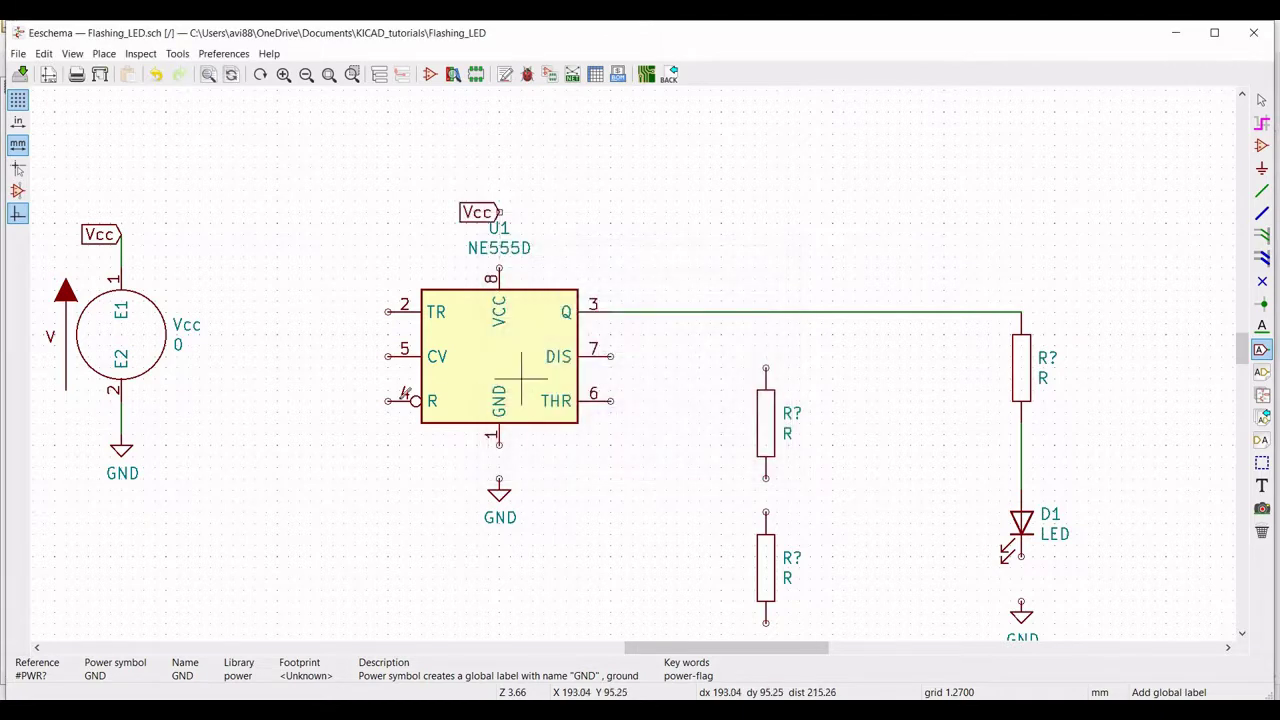
Place a Vcc global label beside the timer's R pin (pin 4).
{"action": "left_click", "coordinate": [356, 406]}
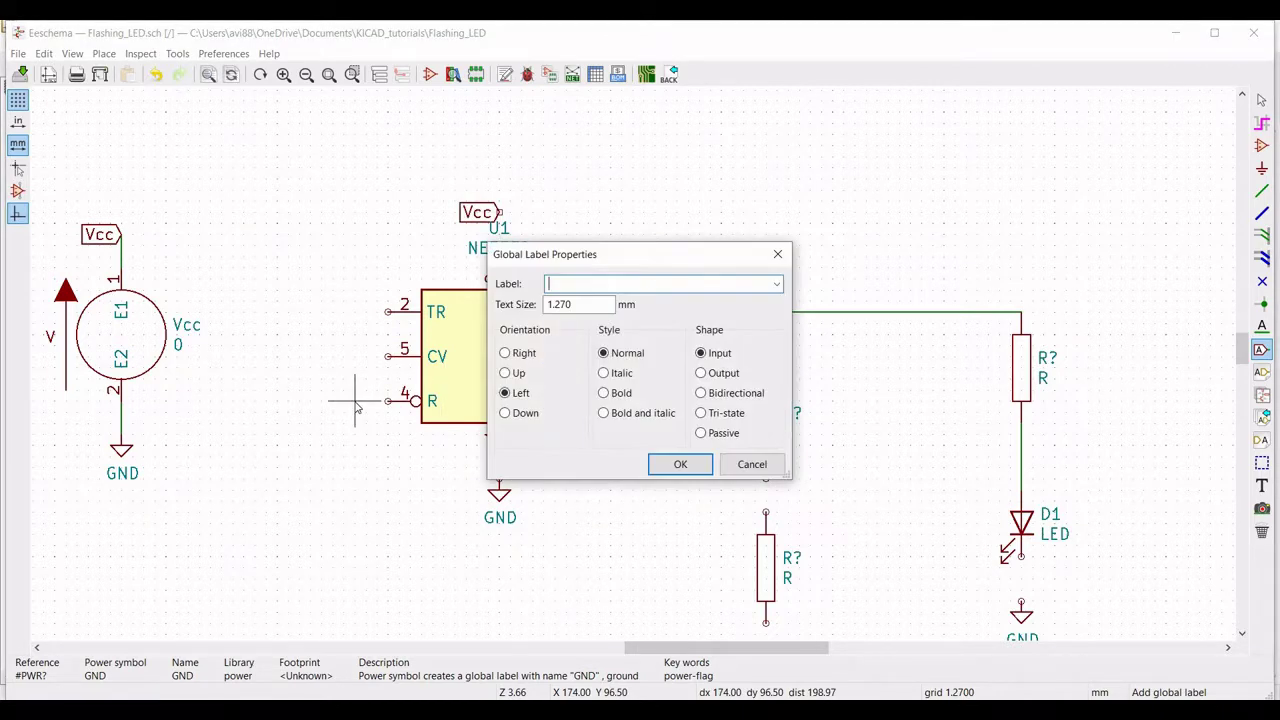
{"action": "type", "text": "Vcc"}
{"action": "left_click", "coordinate": [661, 459]}
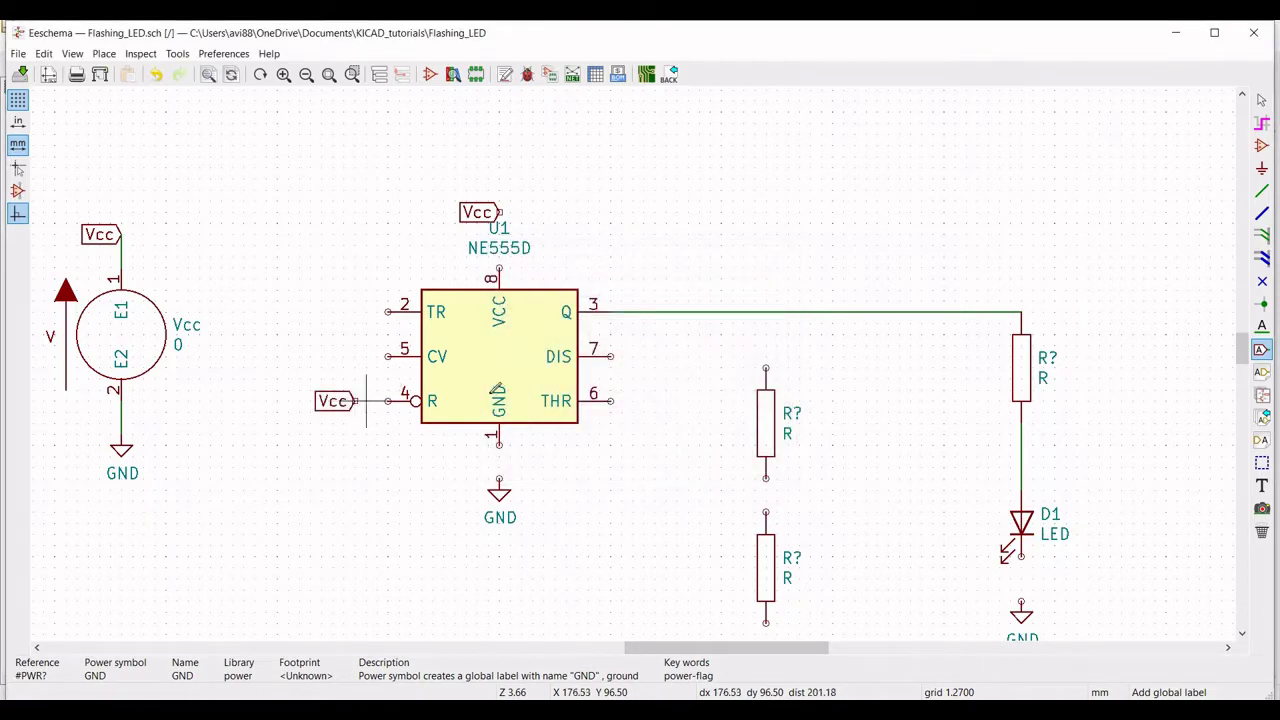
{"action": "left_click", "coordinate": [366, 401]}
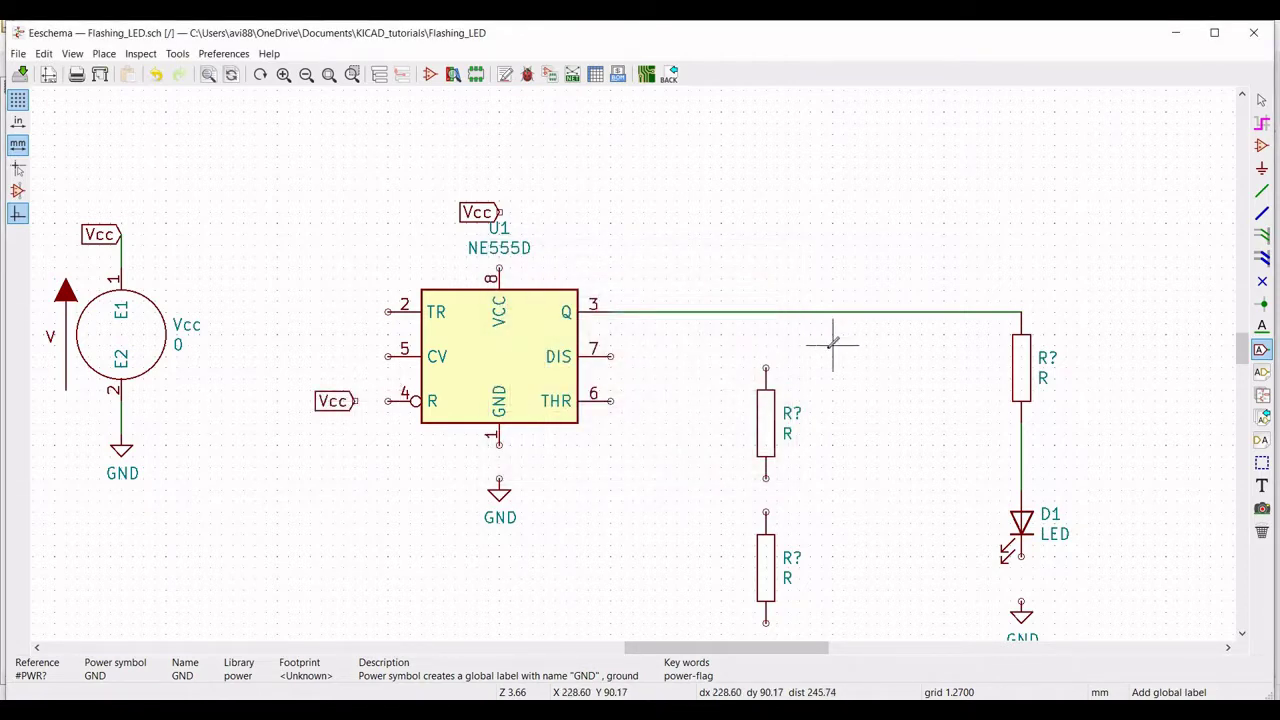
Place a Vcc global label above the upper of the two stacked resistors.
{"action": "left_click", "coordinate": [757, 346]}
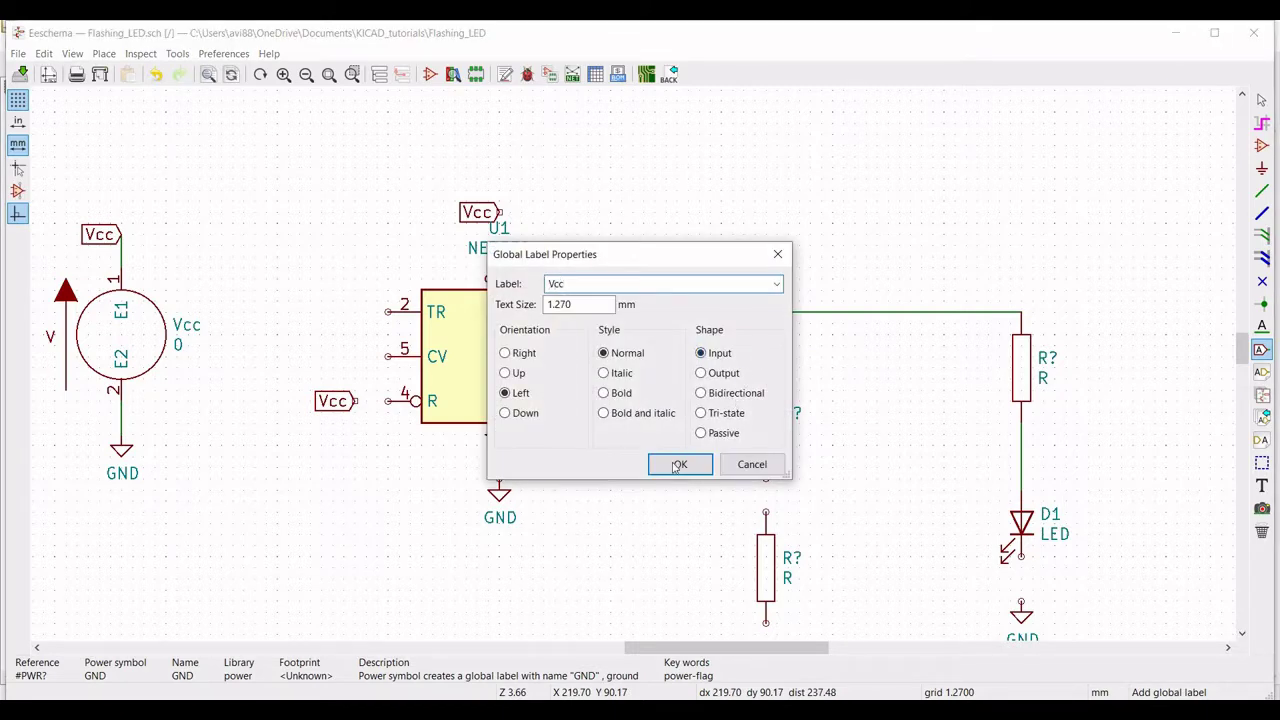
{"action": "key", "text": "Return"}
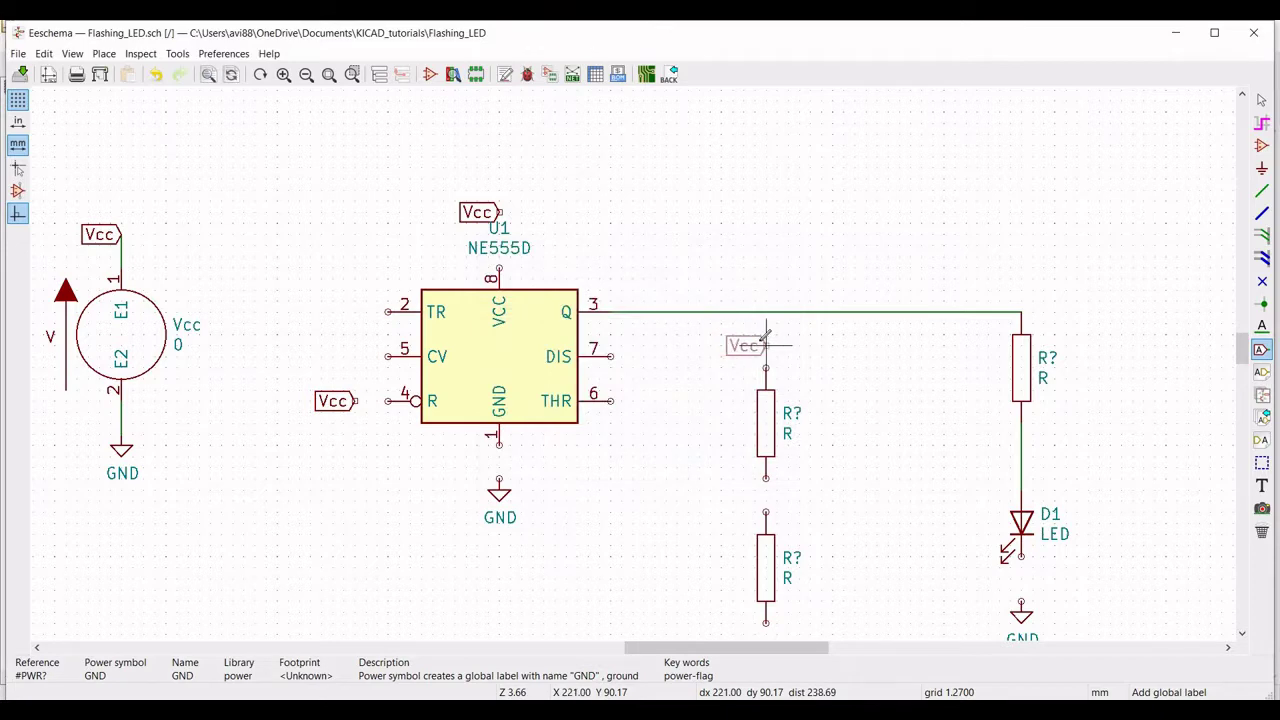
{"action": "left_click", "coordinate": [766, 346]}
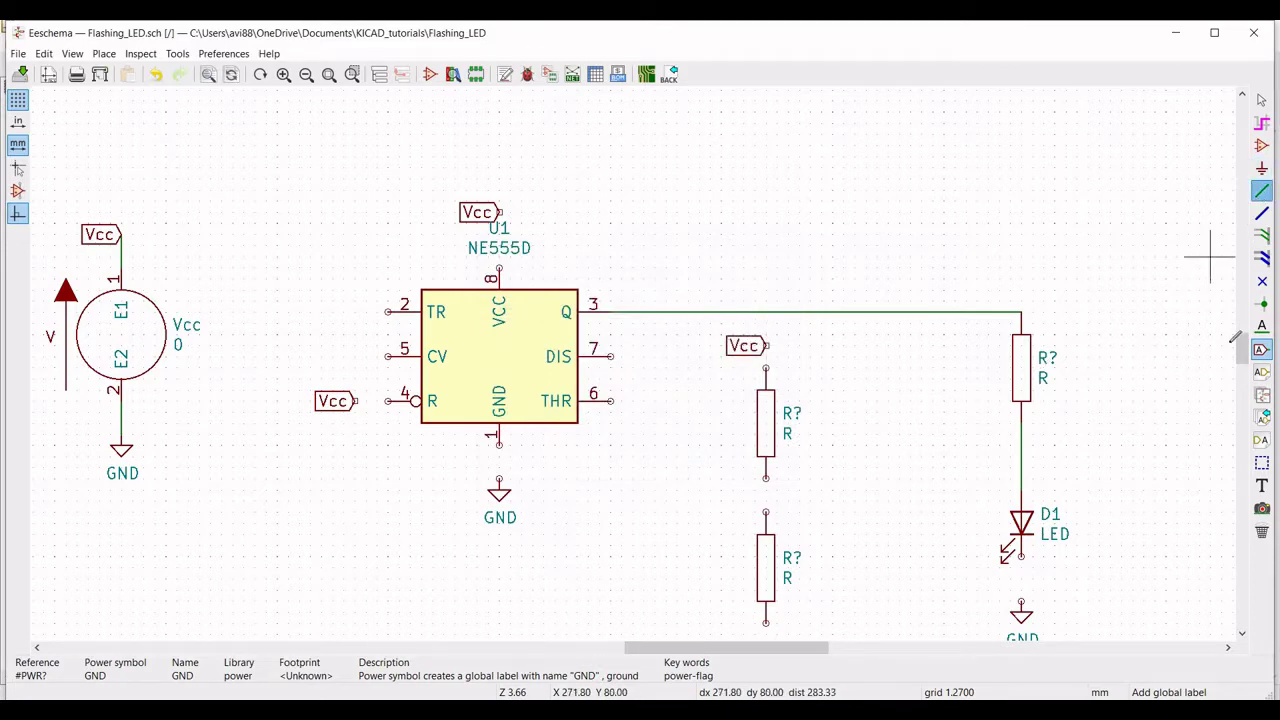
Wire the timer's VCC and R pins to their Vcc labels, and its GND pin to the GND symbol below.
{"action": "key", "text": "w"}
{"action": "scroll", "coordinate": [1240, 362], "scroll_direction": "down", "scroll_amount": 1}
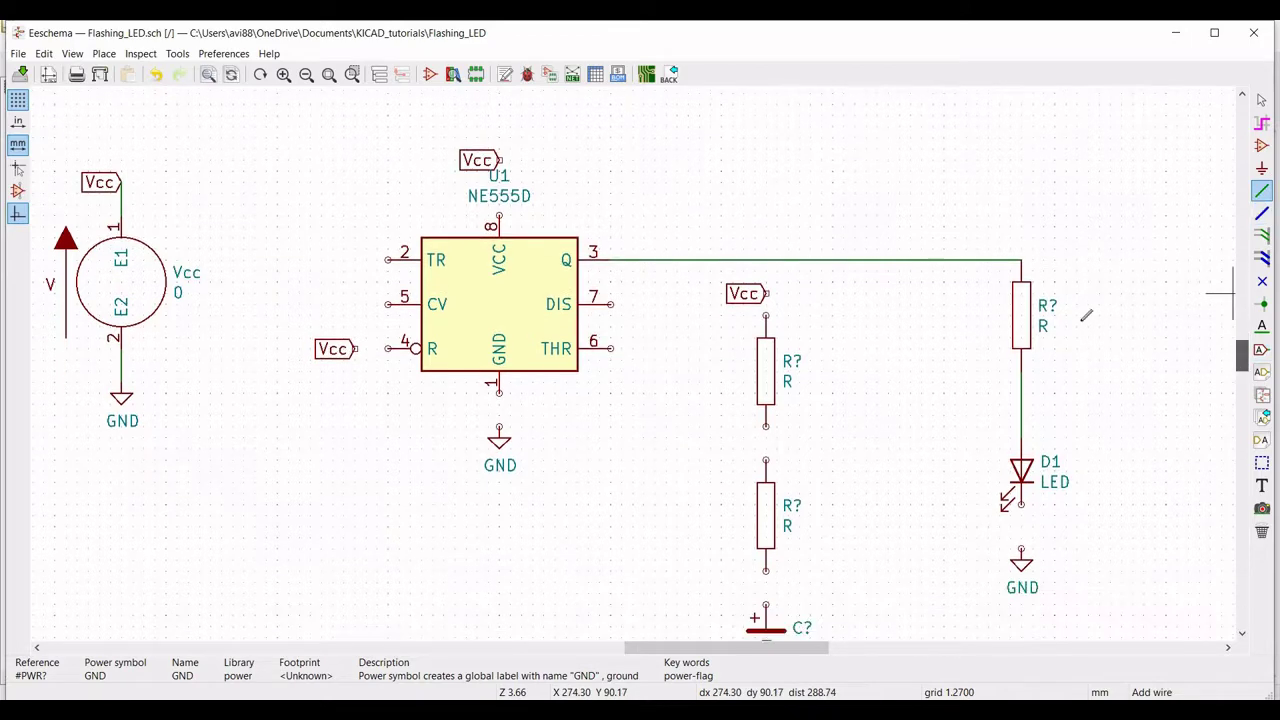
{"action": "left_click", "coordinate": [500, 160]}
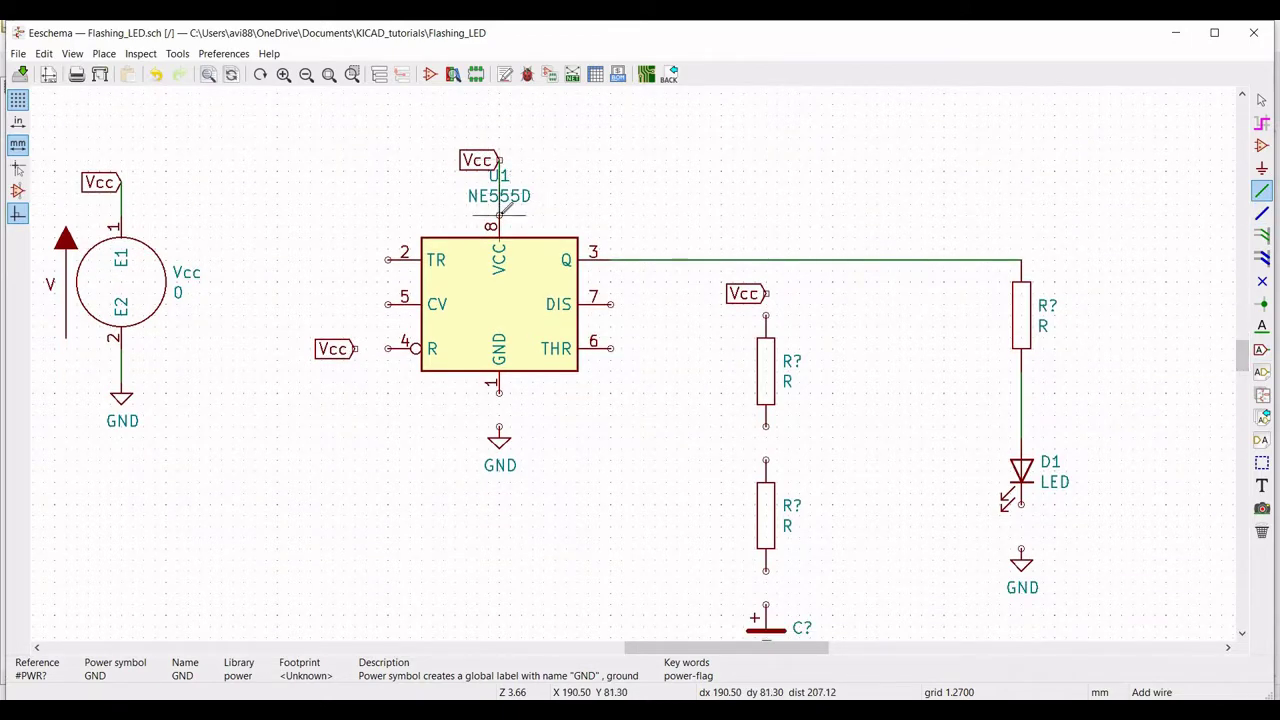
{"action": "left_click", "coordinate": [354, 348]}
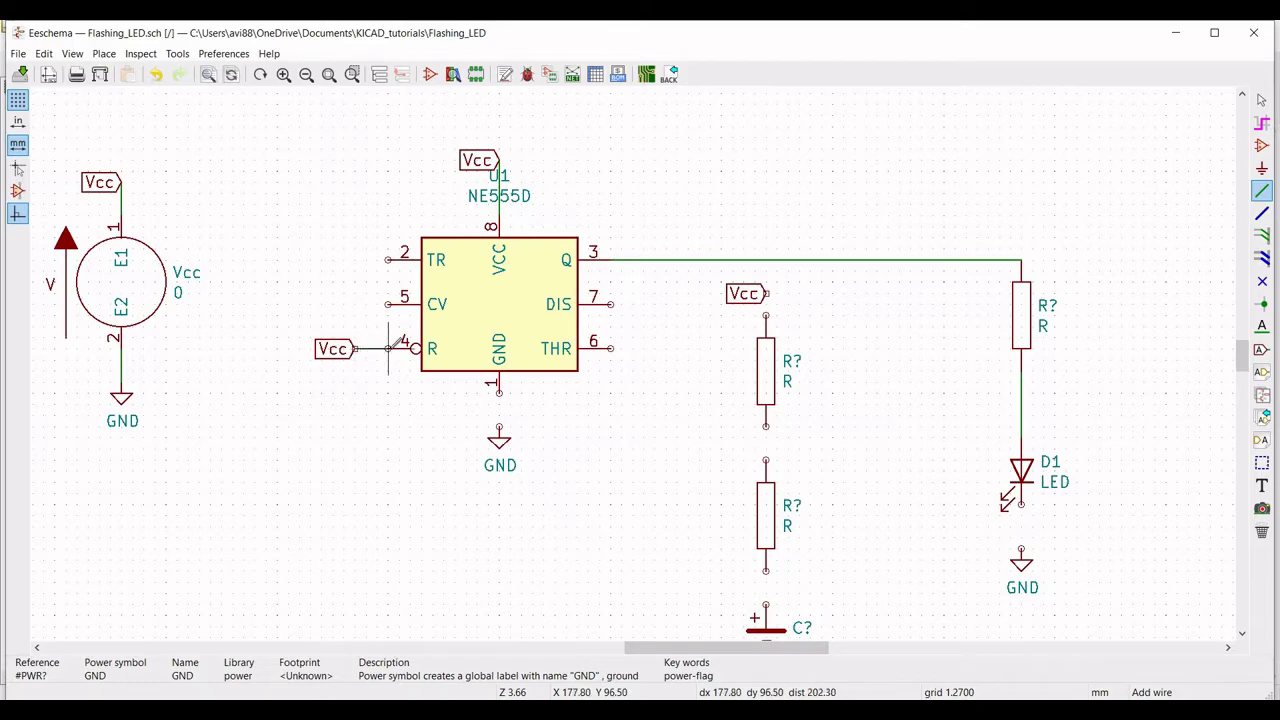
{"action": "left_click", "coordinate": [499, 393]}
{"action": "left_click", "coordinate": [499, 428]}
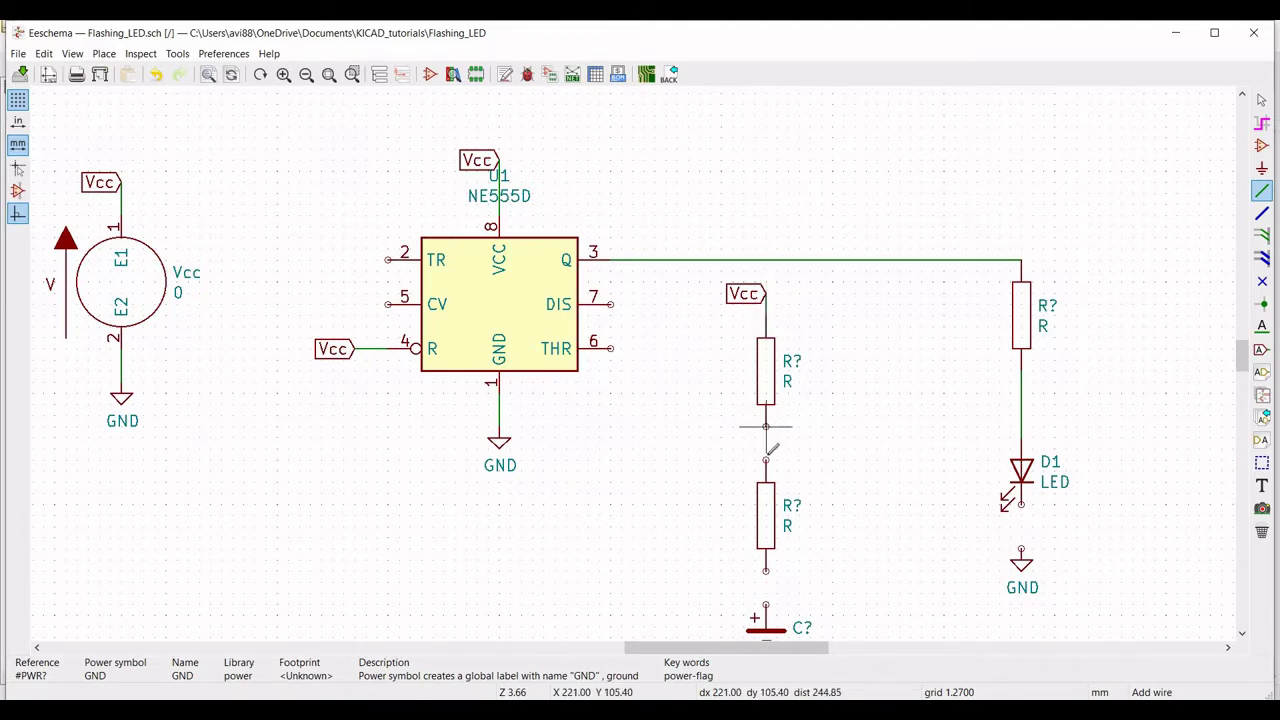
Wire the Vcc label, the two stacked resistors and the top of capacitor CP1 together in series.
{"action": "left_click", "coordinate": [765, 484]}
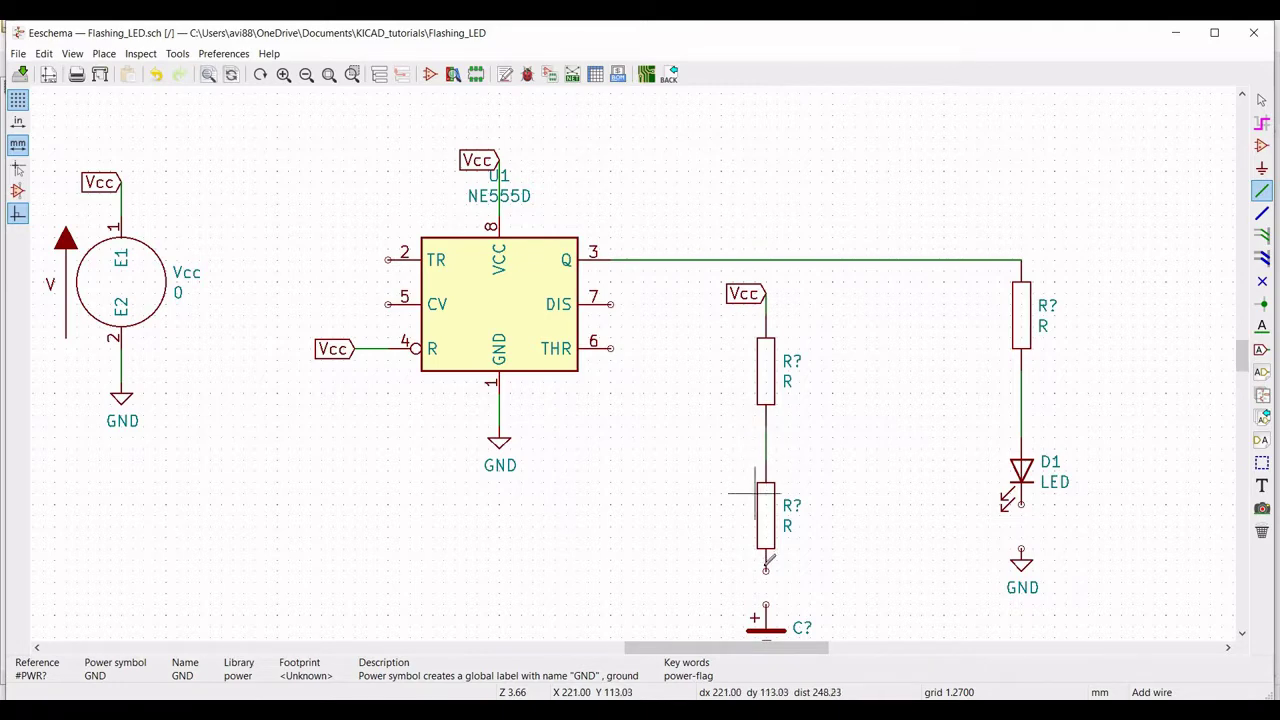
{"action": "scroll", "coordinate": [765, 590], "scroll_direction": "down", "scroll_amount": 1, "text": "shift"}
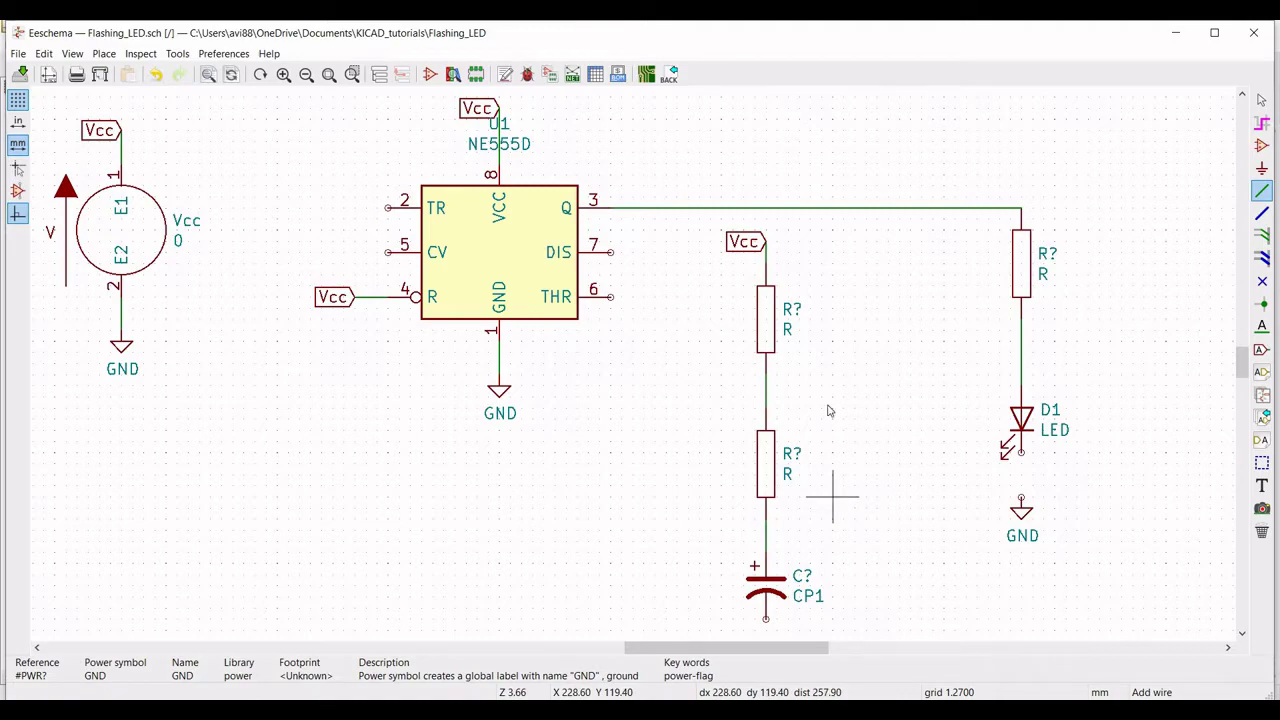
{"action": "key", "text": "Escape"}
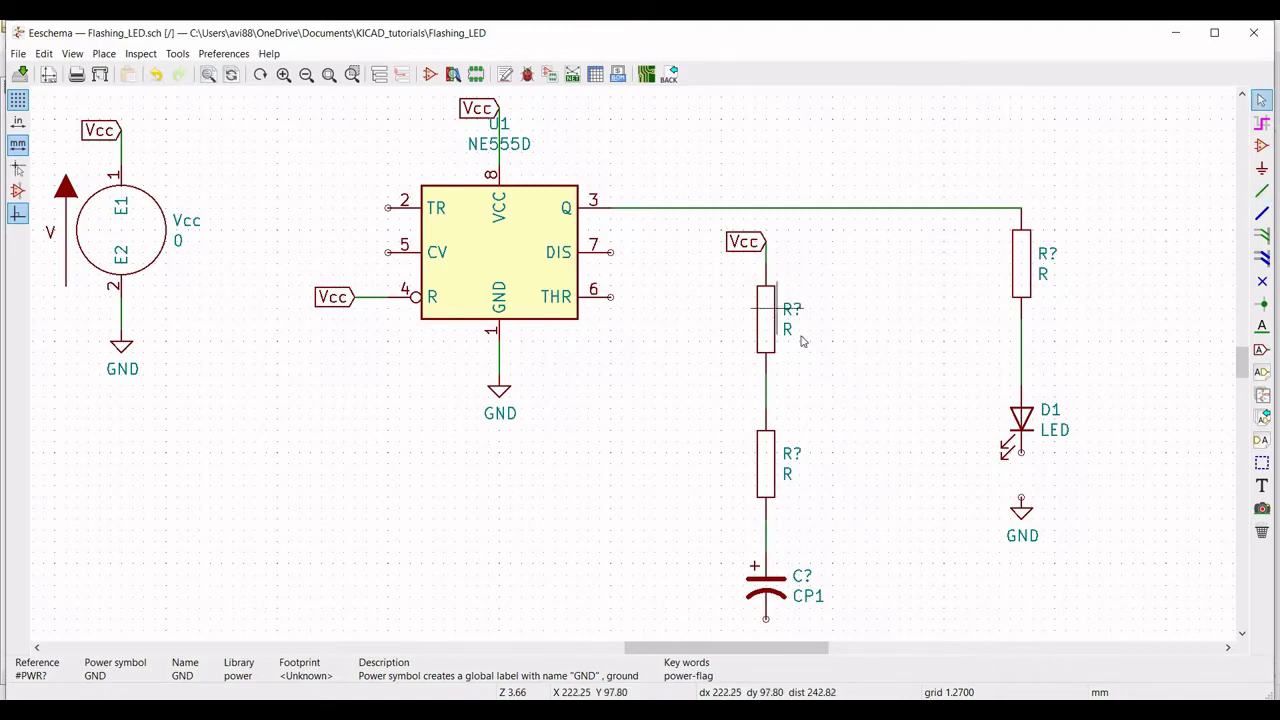
Set the upper stacked resistor's reference to R1 and its value to 1meg.
{"action": "right_click", "coordinate": [772, 311]}
{"action": "mouse_move", "coordinate": [938, 396]}
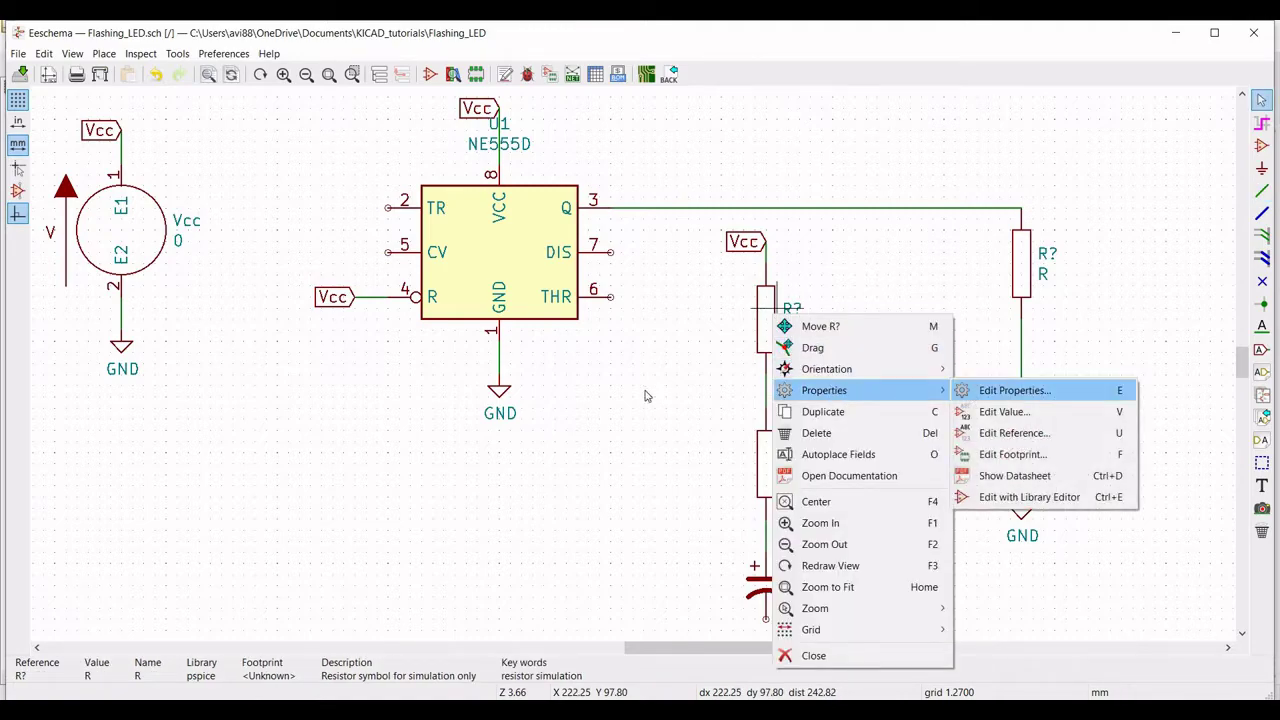
{"action": "key", "text": "Return"}
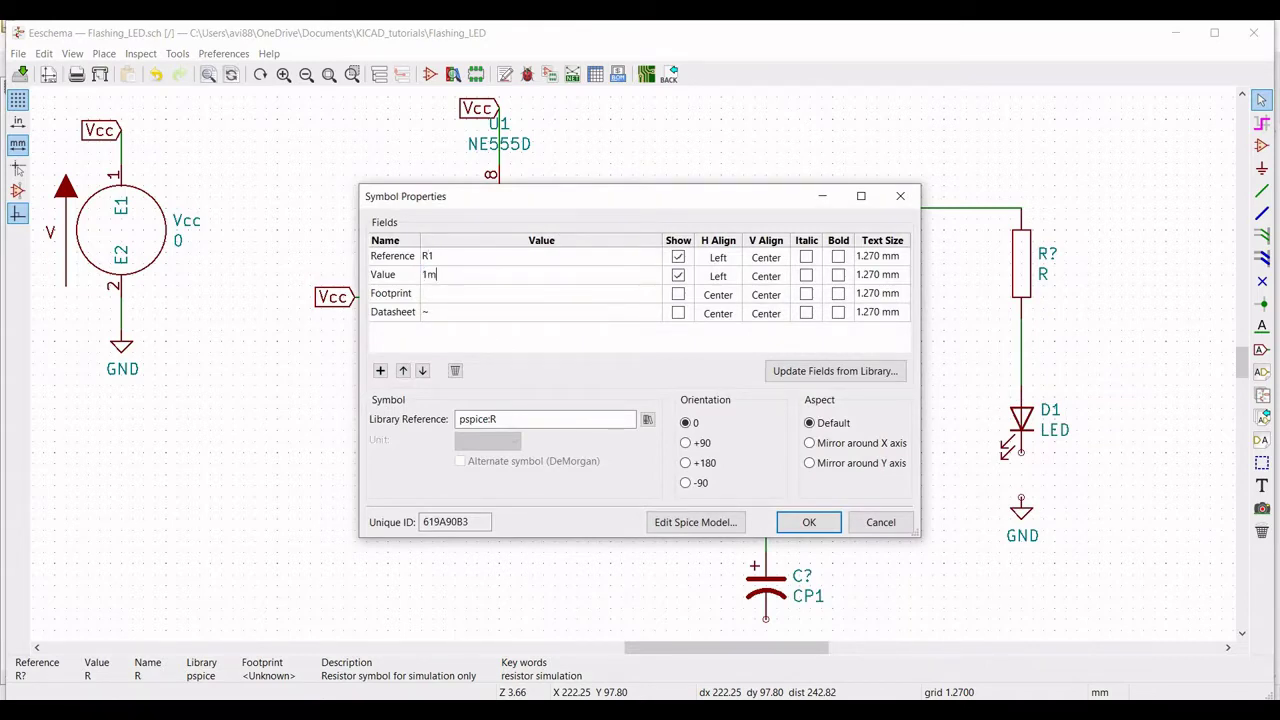
{"action": "left_click", "coordinate": [808, 522]}
Set the lower stacked resistor's reference to R2 and its value to 1meg.
{"action": "right_click", "coordinate": [776, 465]}
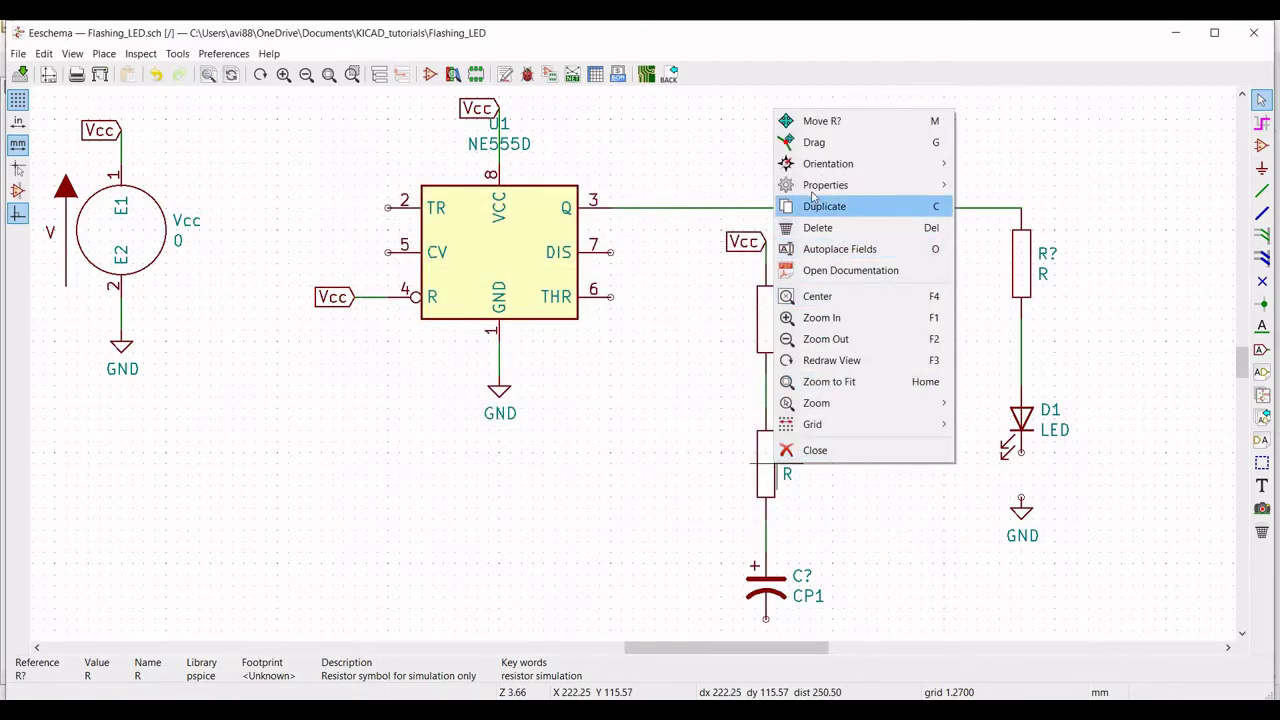
{"action": "mouse_move", "coordinate": [901, 194]}
{"action": "left_click", "coordinate": [985, 184]}
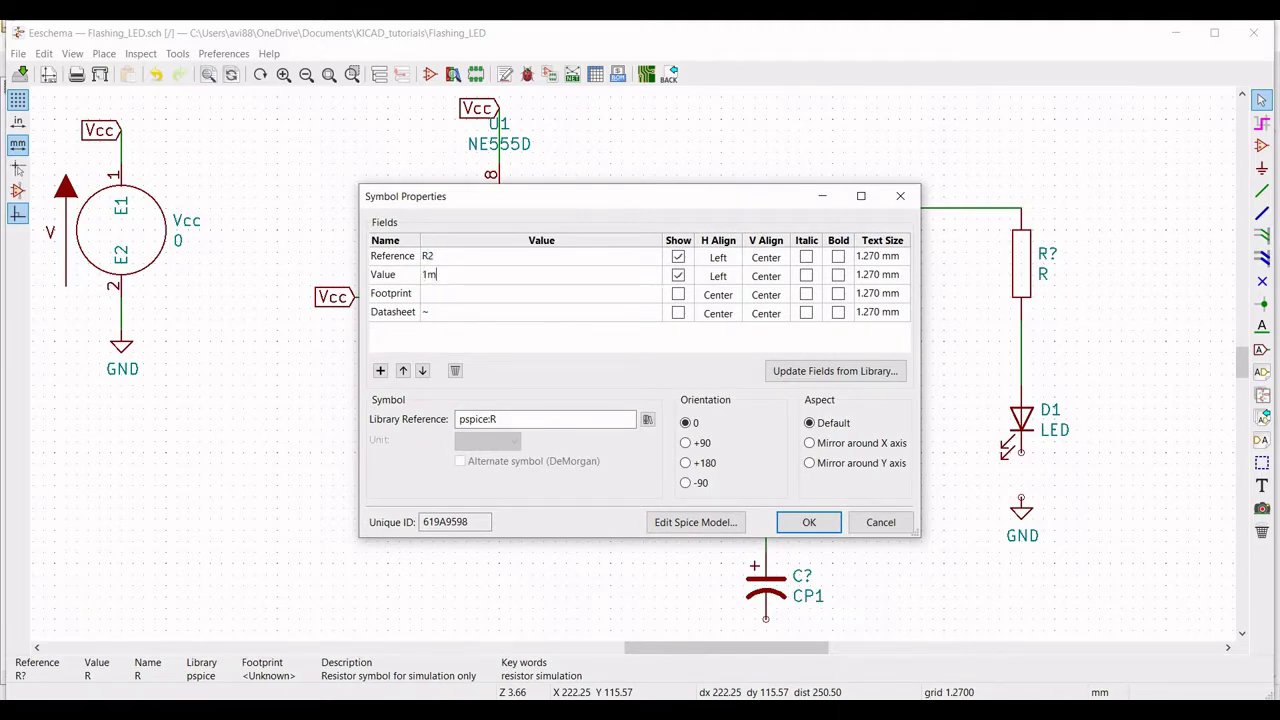
{"action": "type", "text": "1meg"}
{"action": "left_click", "coordinate": [808, 522]}
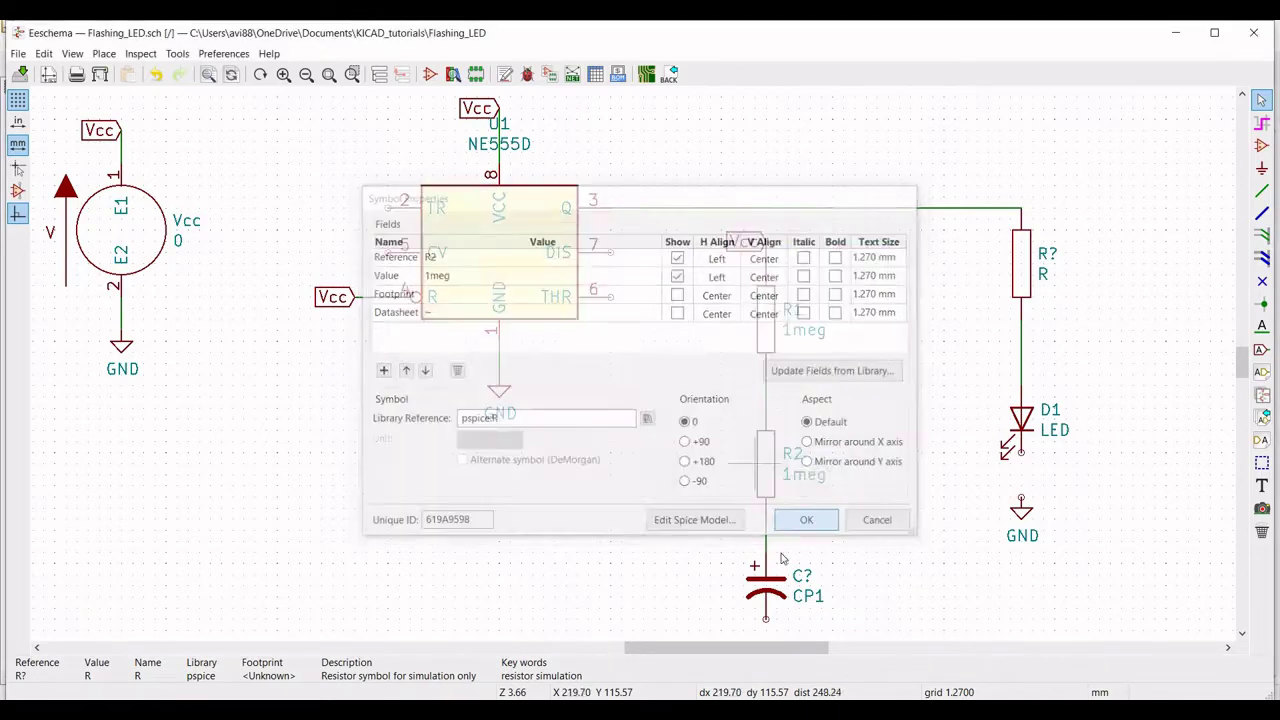
Set the reference of the capacitor below R2 to C1 and its value to 1.5n.
{"action": "right_click", "coordinate": [771, 592]}
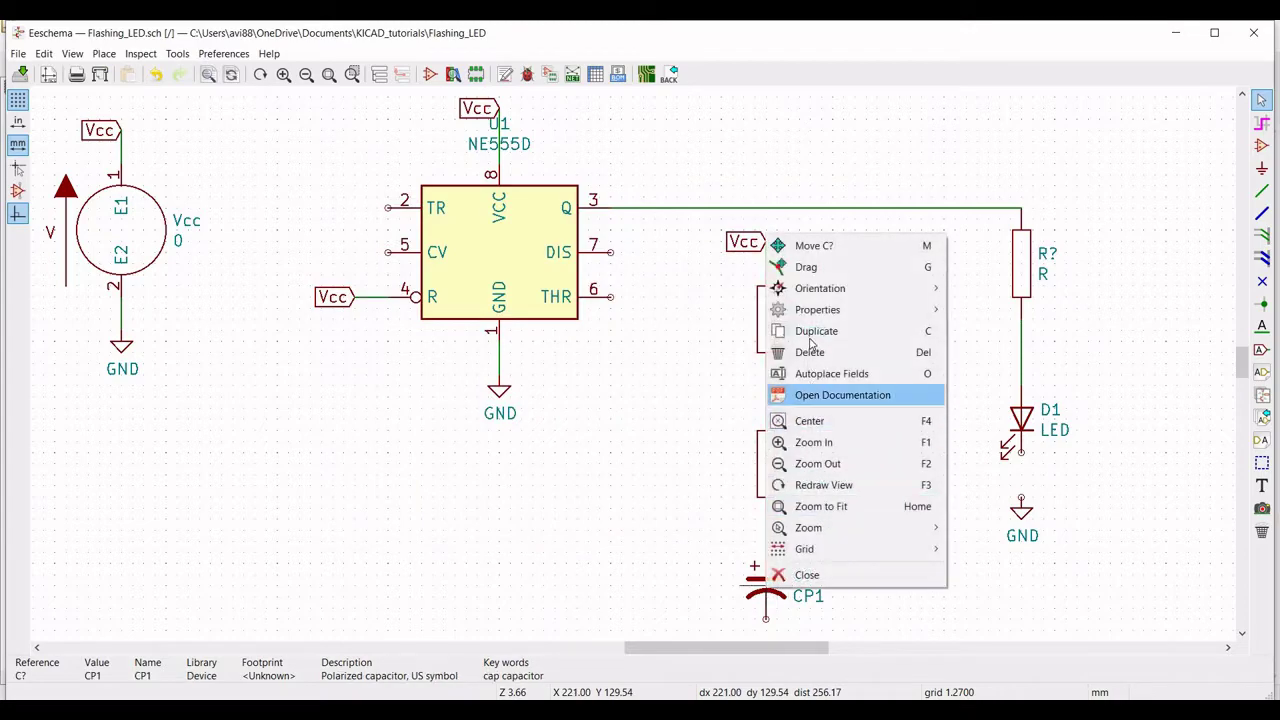
{"action": "mouse_move", "coordinate": [818, 310]}
{"action": "left_click", "coordinate": [985, 310]}
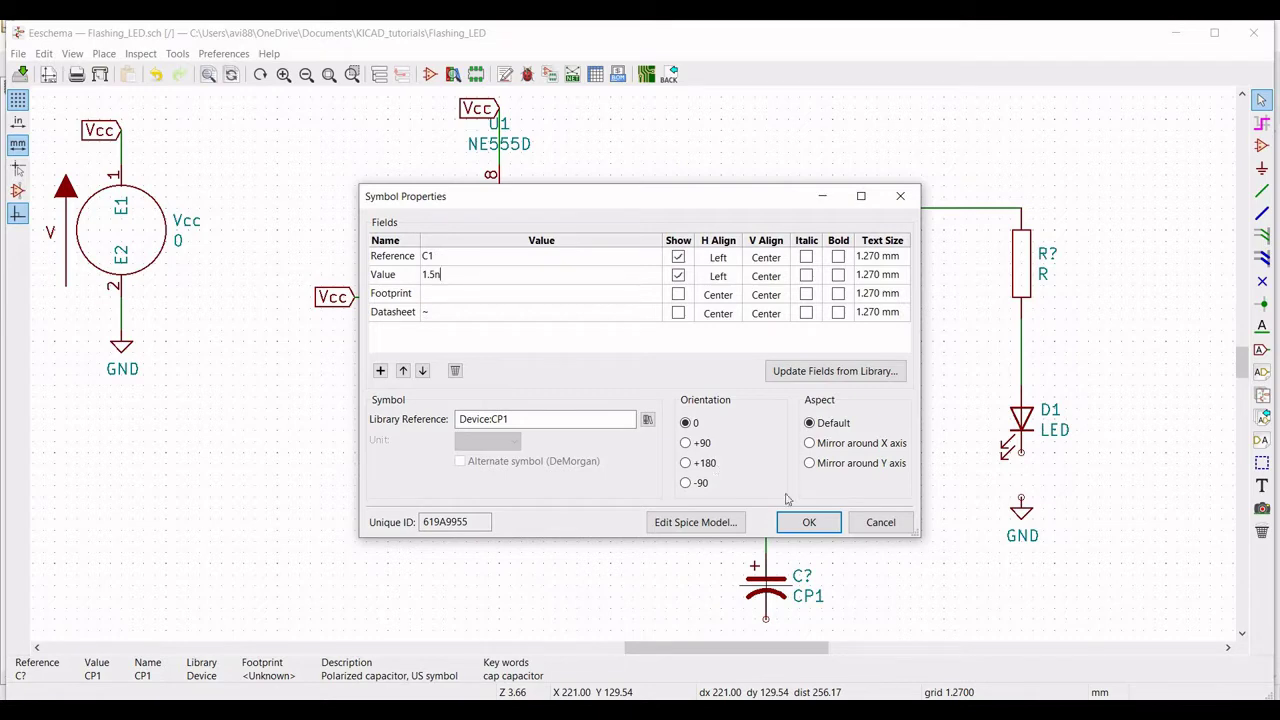
{"action": "left_click", "coordinate": [836, 522]}
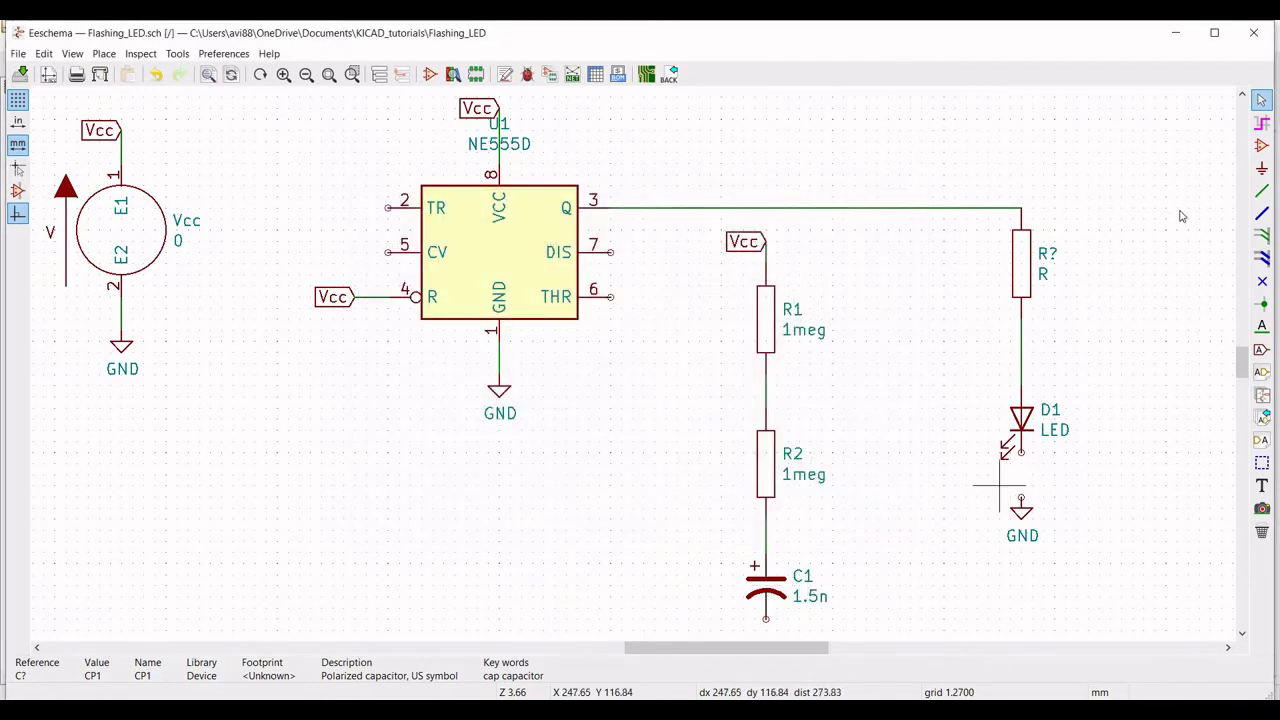
Place a GND power symbol directly on the bottom terminal of capacitor C1.
{"action": "left_click", "coordinate": [1262, 168]}
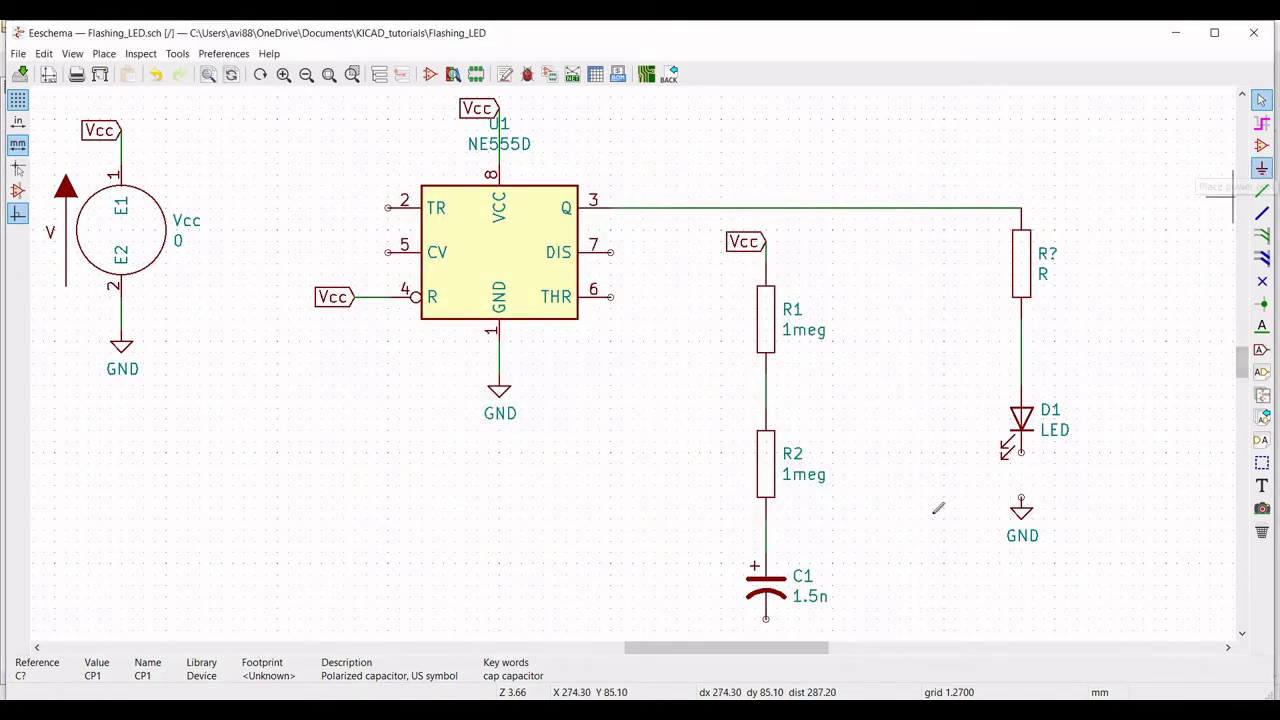
{"action": "left_click", "coordinate": [766, 618]}
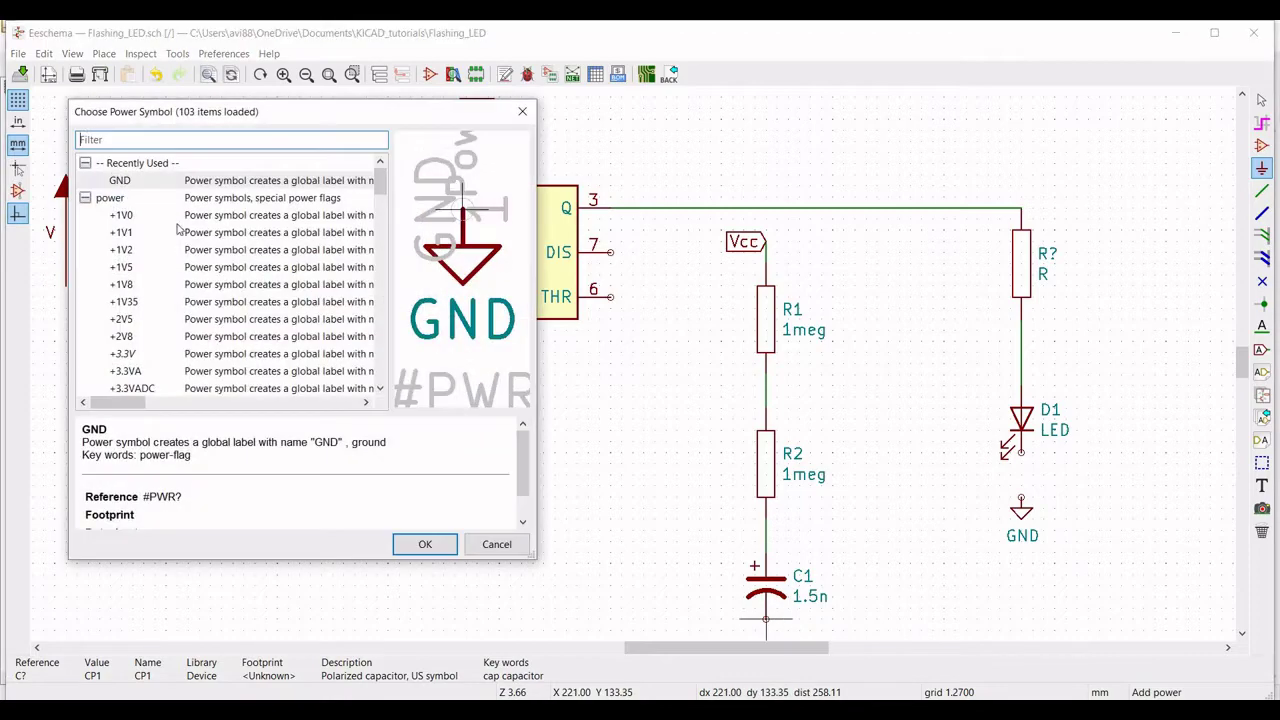
{"action": "left_click", "coordinate": [420, 544]}
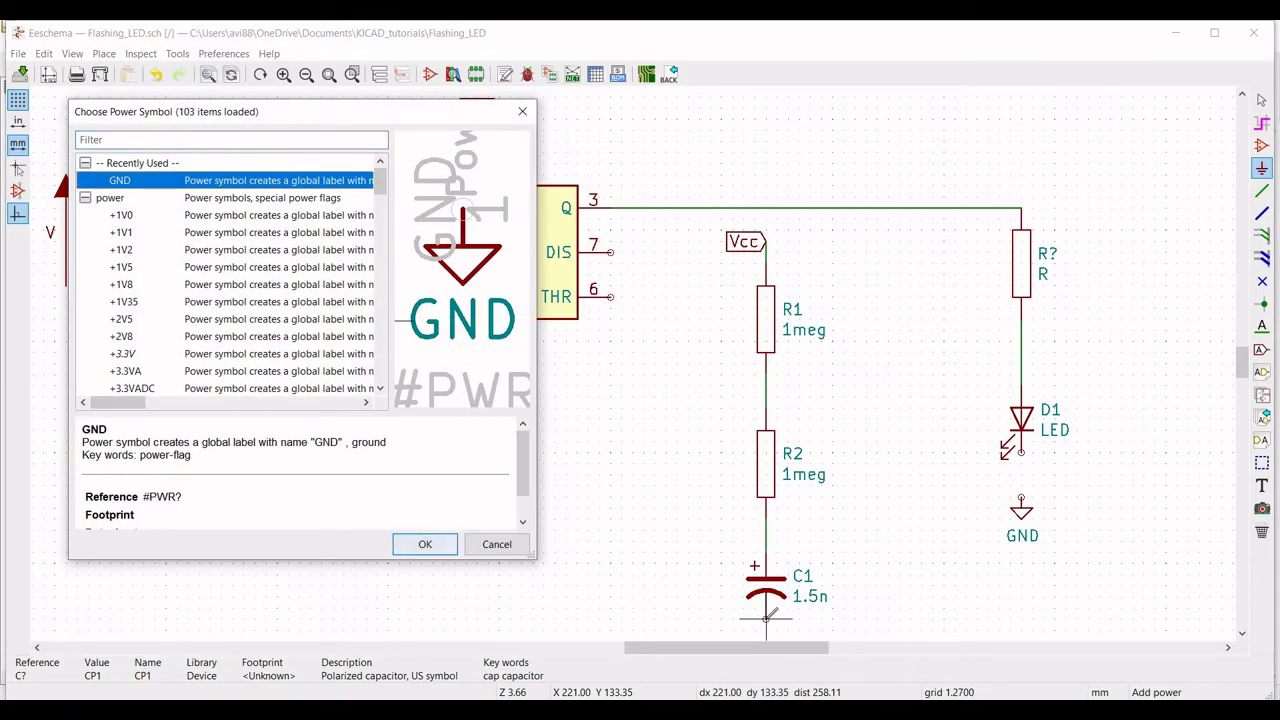
{"action": "left_click", "coordinate": [767, 494]}
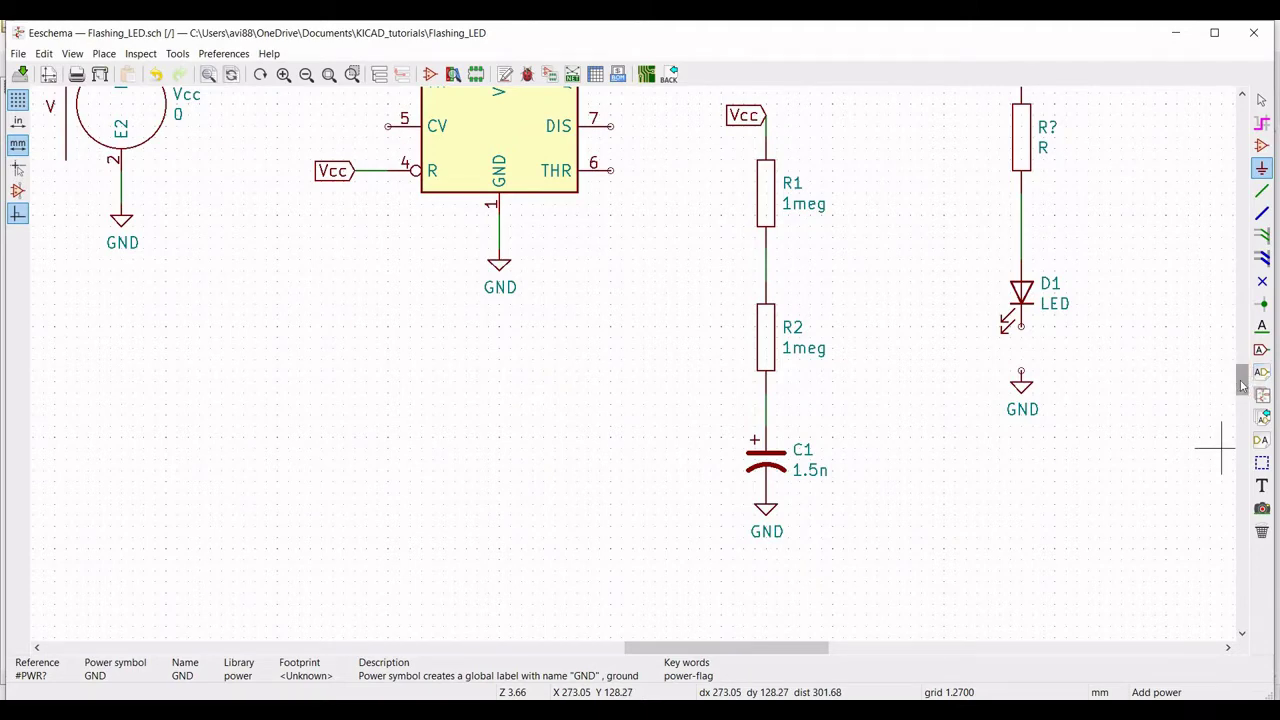
Wire the bottom terminal of LED D1 to the GND symbol beneath it.
{"action": "left_click_drag", "start_coordinate": [1242, 380], "coordinate": [1242, 366]}
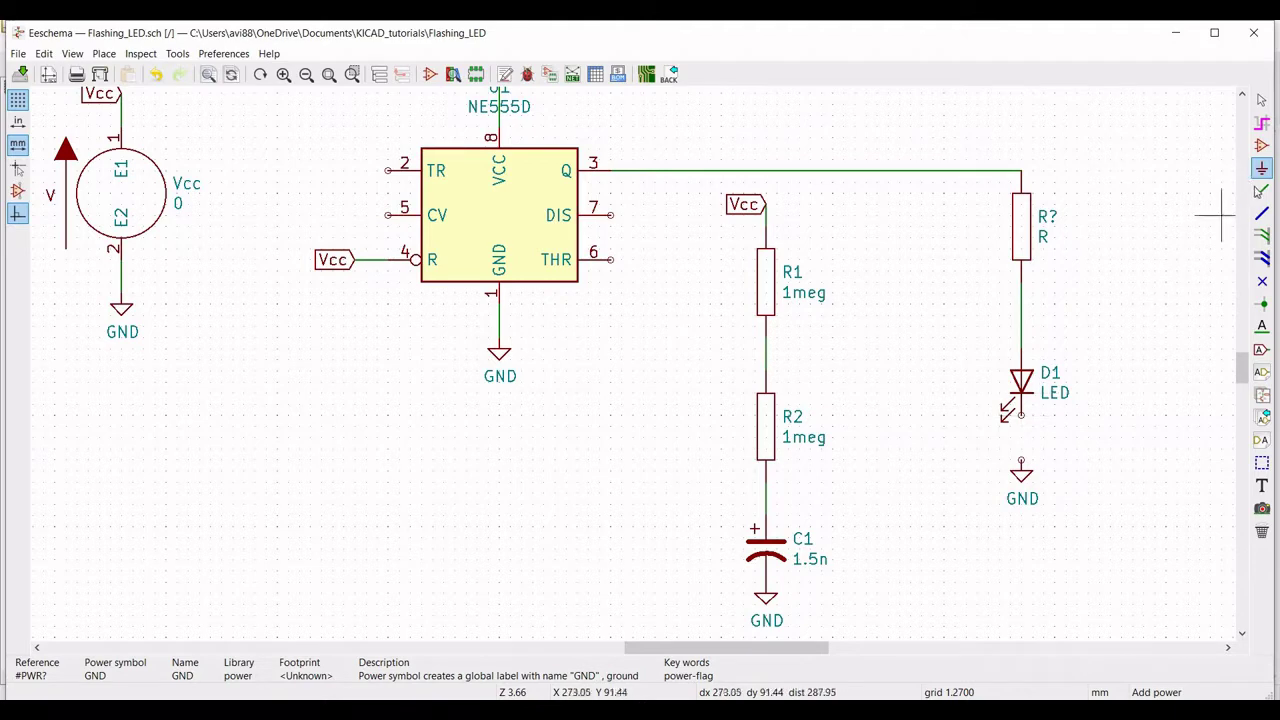
{"action": "left_click", "coordinate": [1262, 190]}
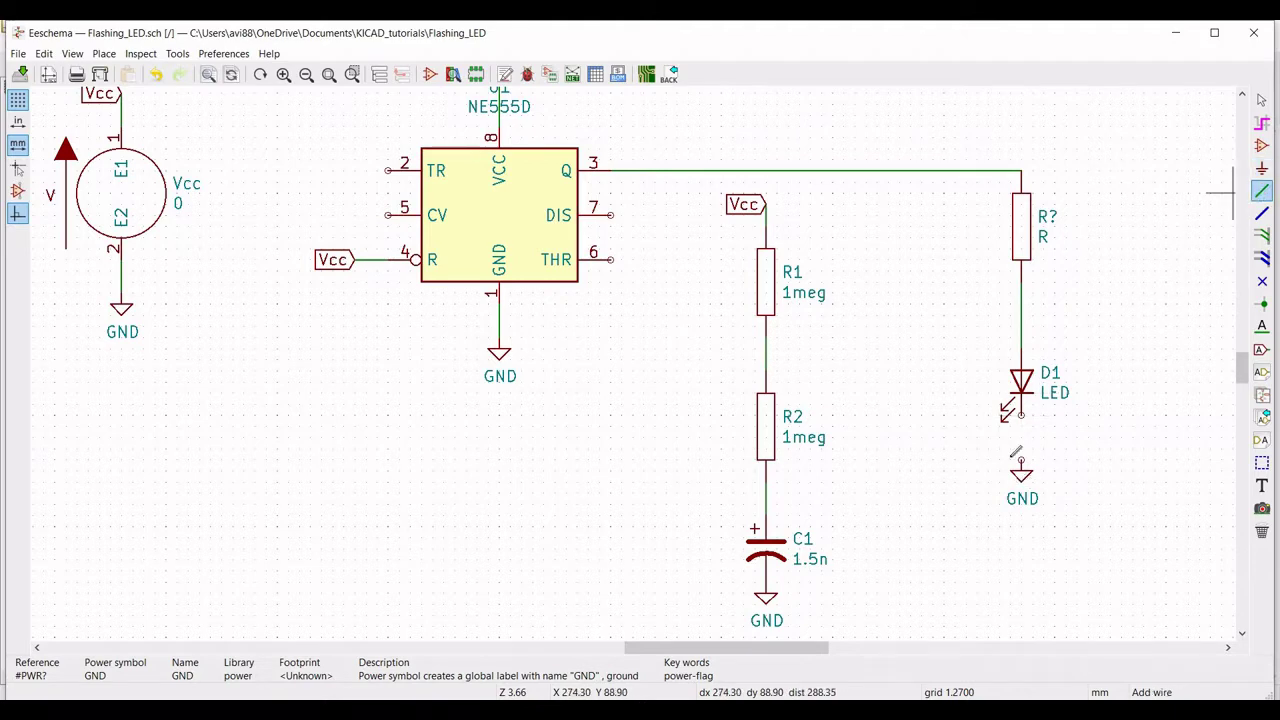
{"action": "left_click", "coordinate": [1021, 415]}
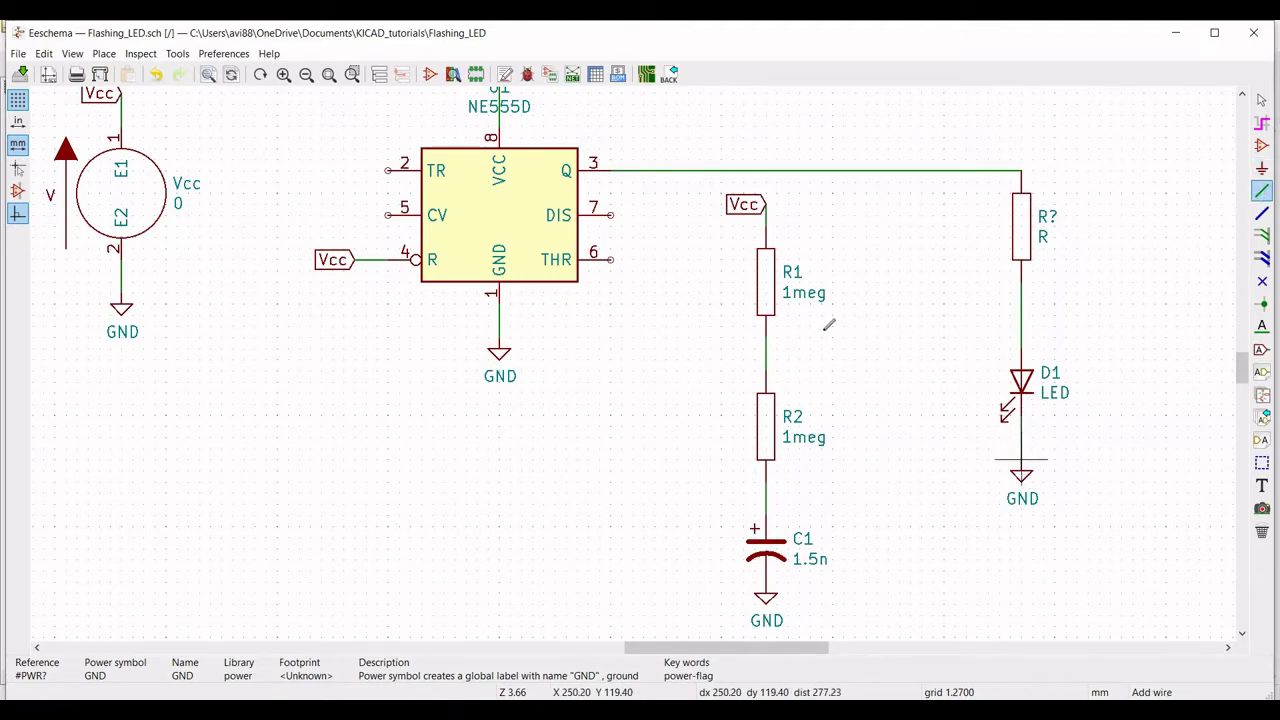
Wire the timer's DIS pin to the node between R1 and R2, and its THR pin to the node between R2 and C1.
{"action": "left_click", "coordinate": [610, 214]}
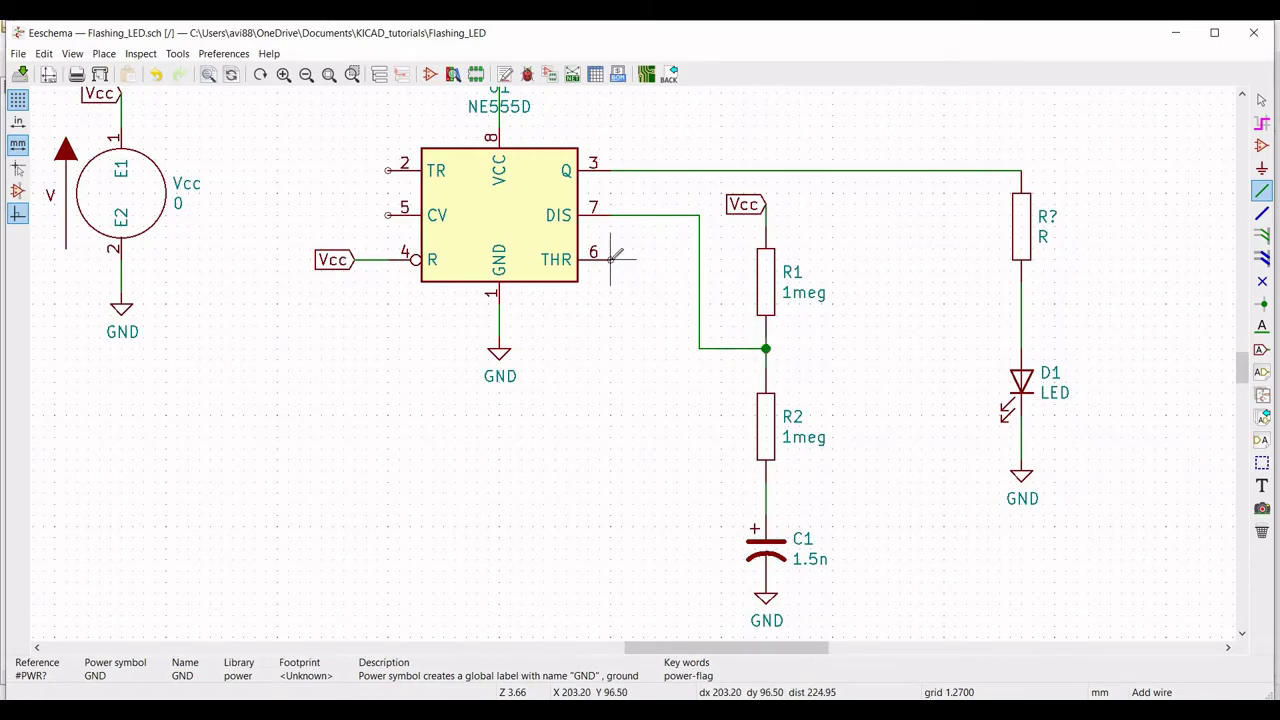
{"action": "left_click", "coordinate": [610, 259]}
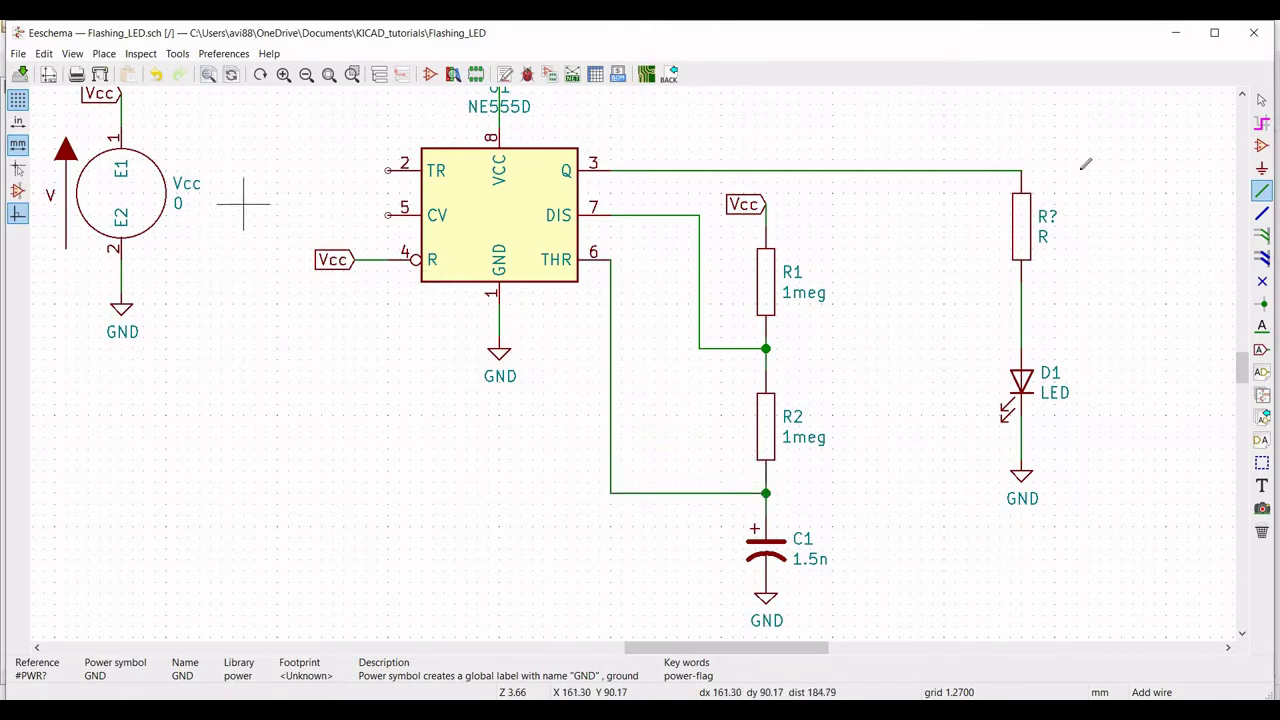
Place a second CP1 polarized capacitor between the voltage source and the timer, with its top terminal level with the CV pin.
{"action": "left_click", "coordinate": [1262, 145]}
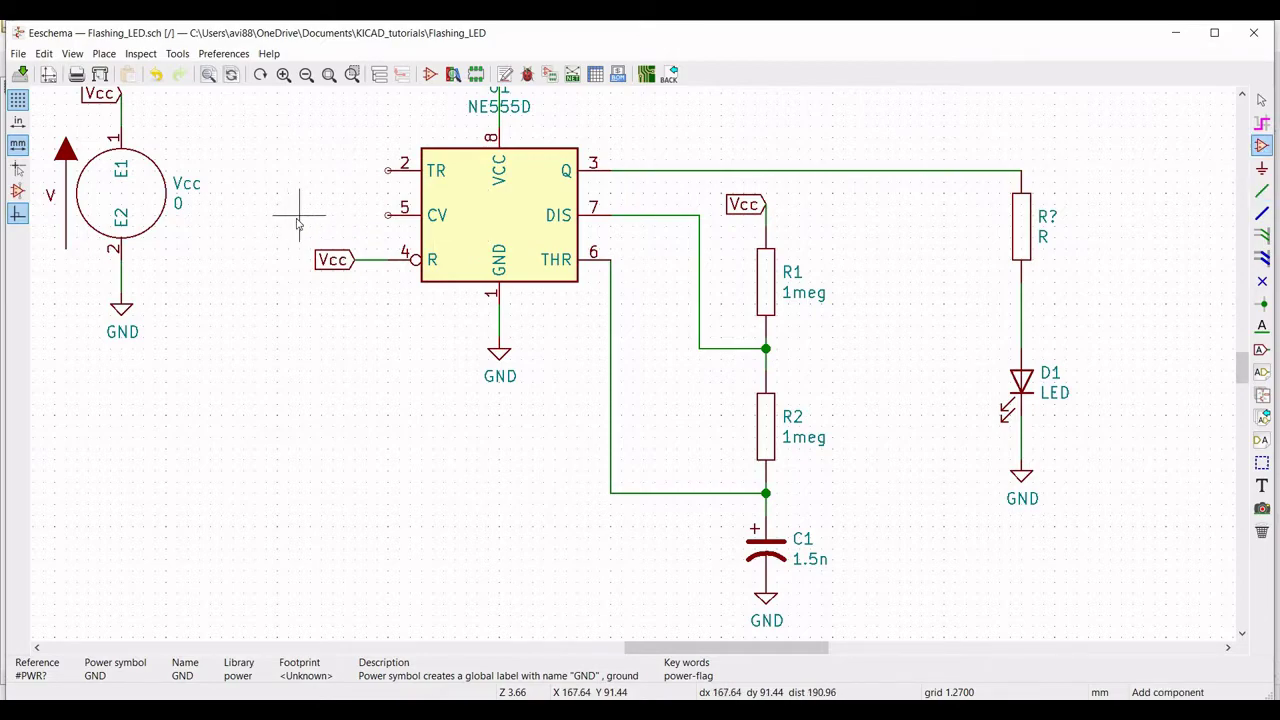
{"action": "left_click", "coordinate": [297, 224]}
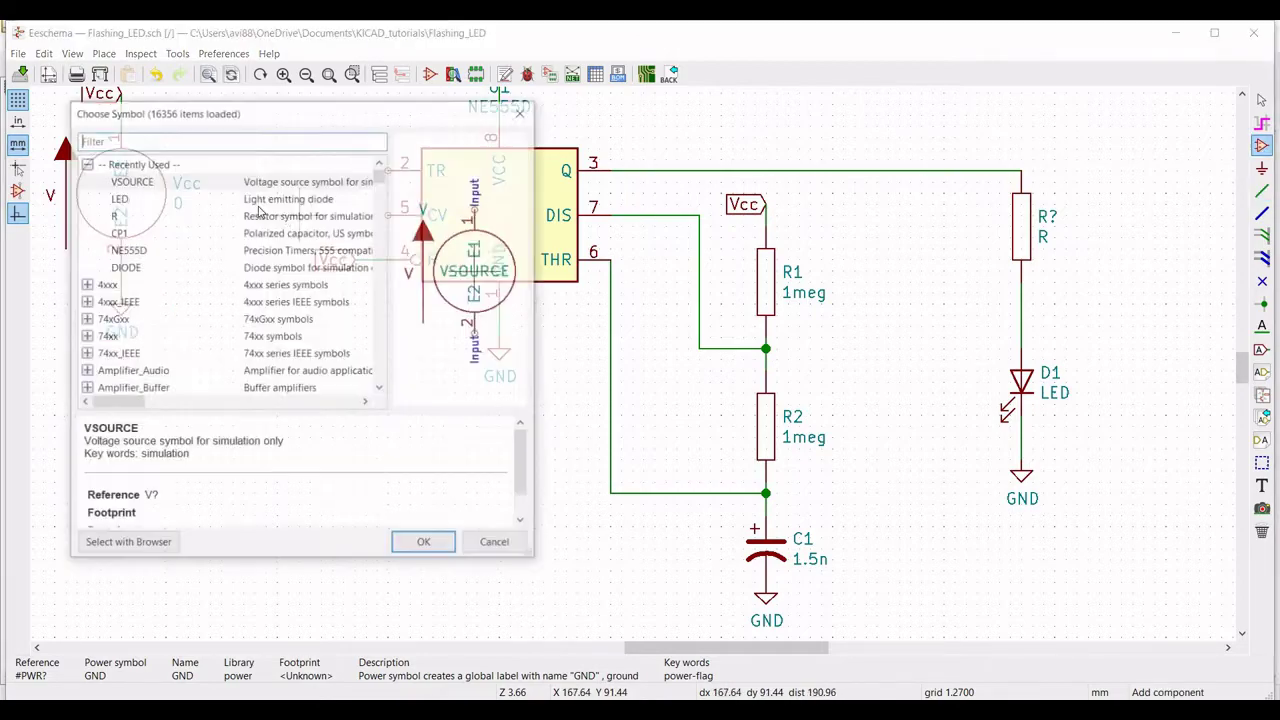
{"action": "left_click", "coordinate": [118, 232]}
{"action": "left_click", "coordinate": [424, 543]}
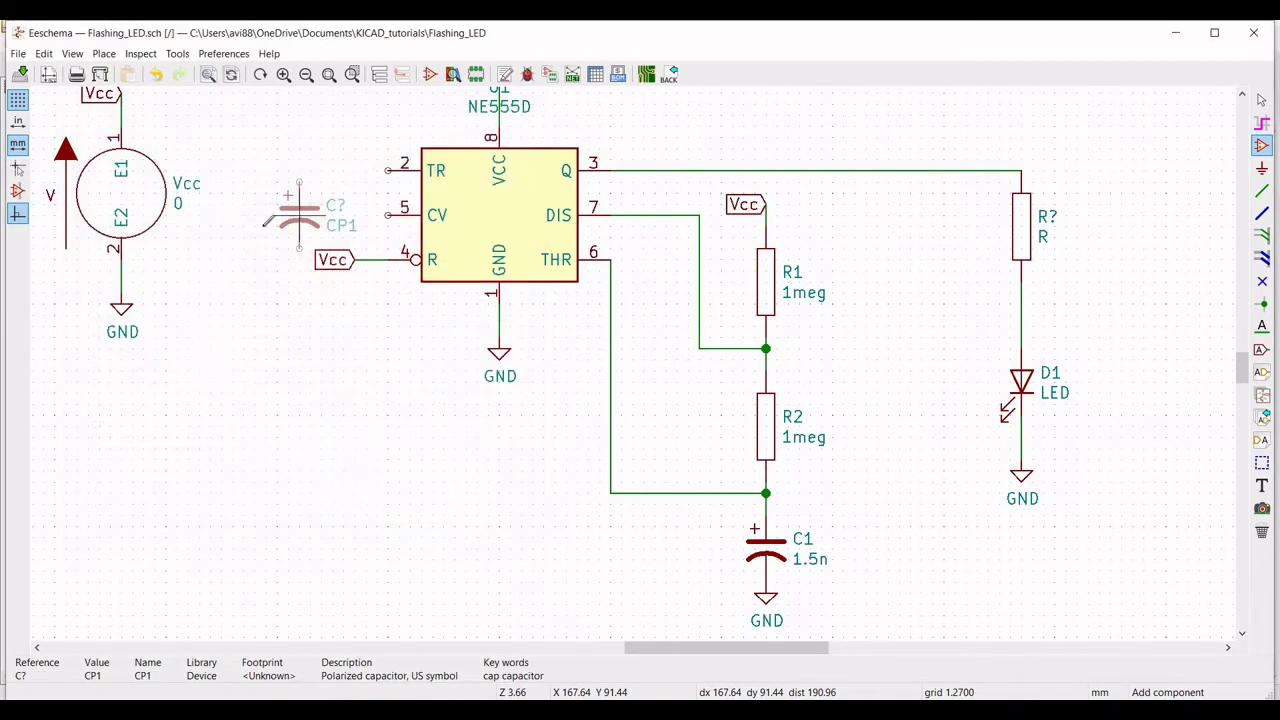
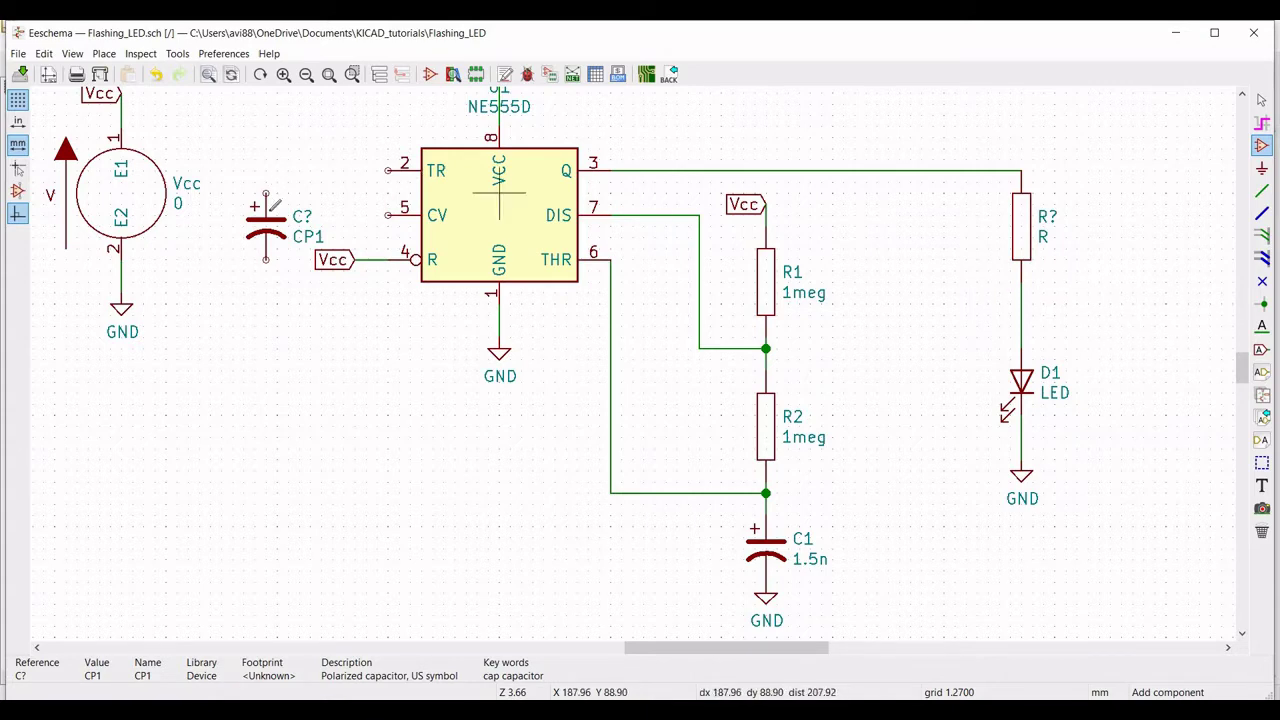
{"action": "right_click", "coordinate": [269, 236]}
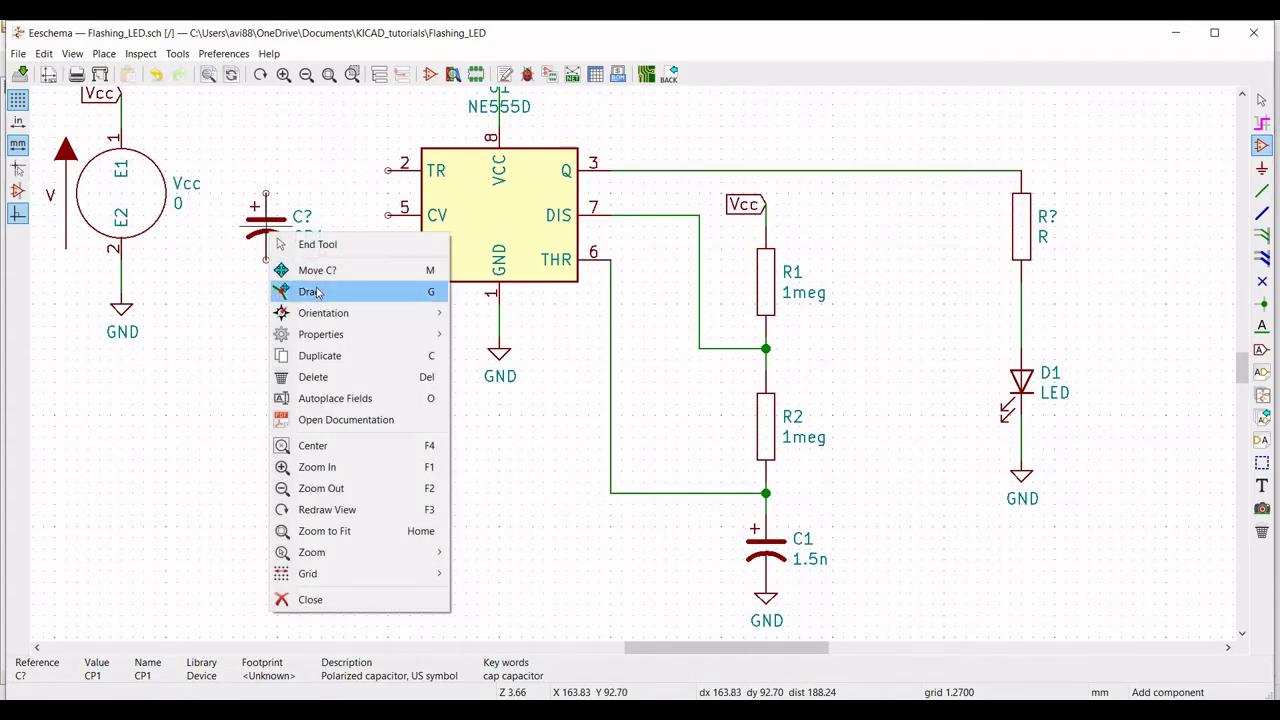
{"action": "left_click", "coordinate": [320, 271]}
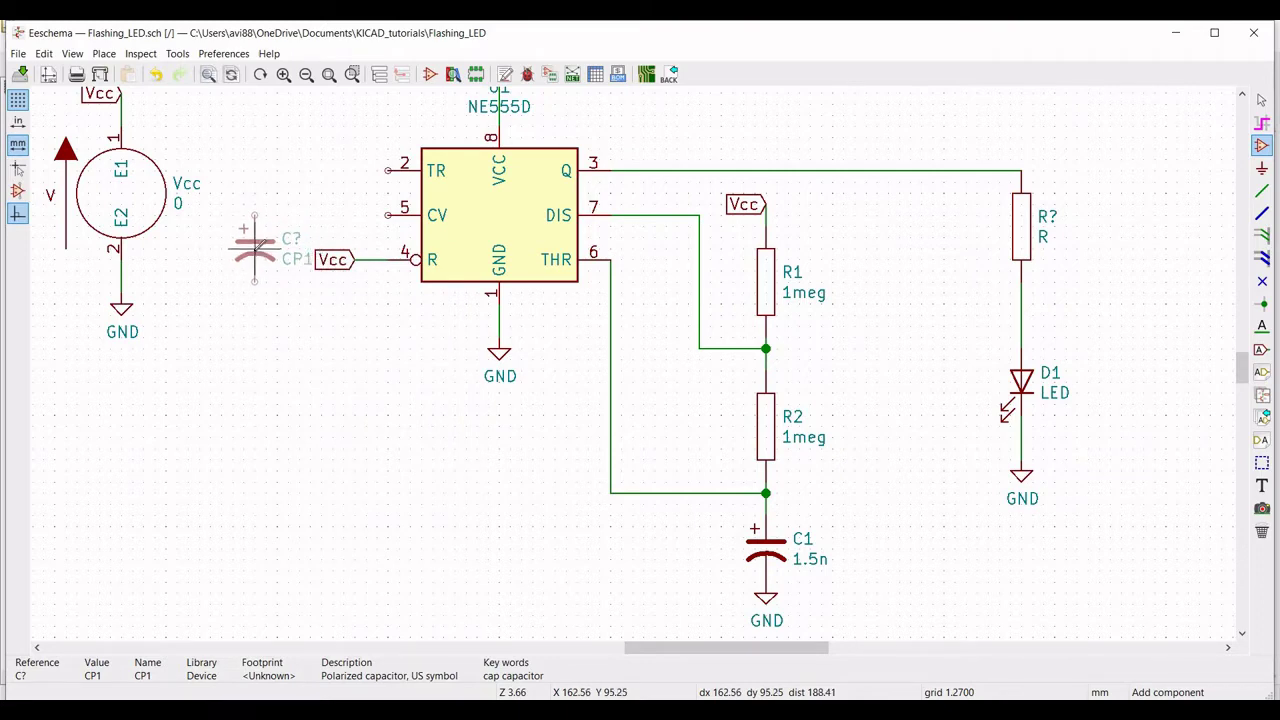
{"action": "left_click", "coordinate": [255, 245]}
Set the new capacitor's reference to C2 and its value to 0.01u.
{"action": "right_click", "coordinate": [256, 250]}
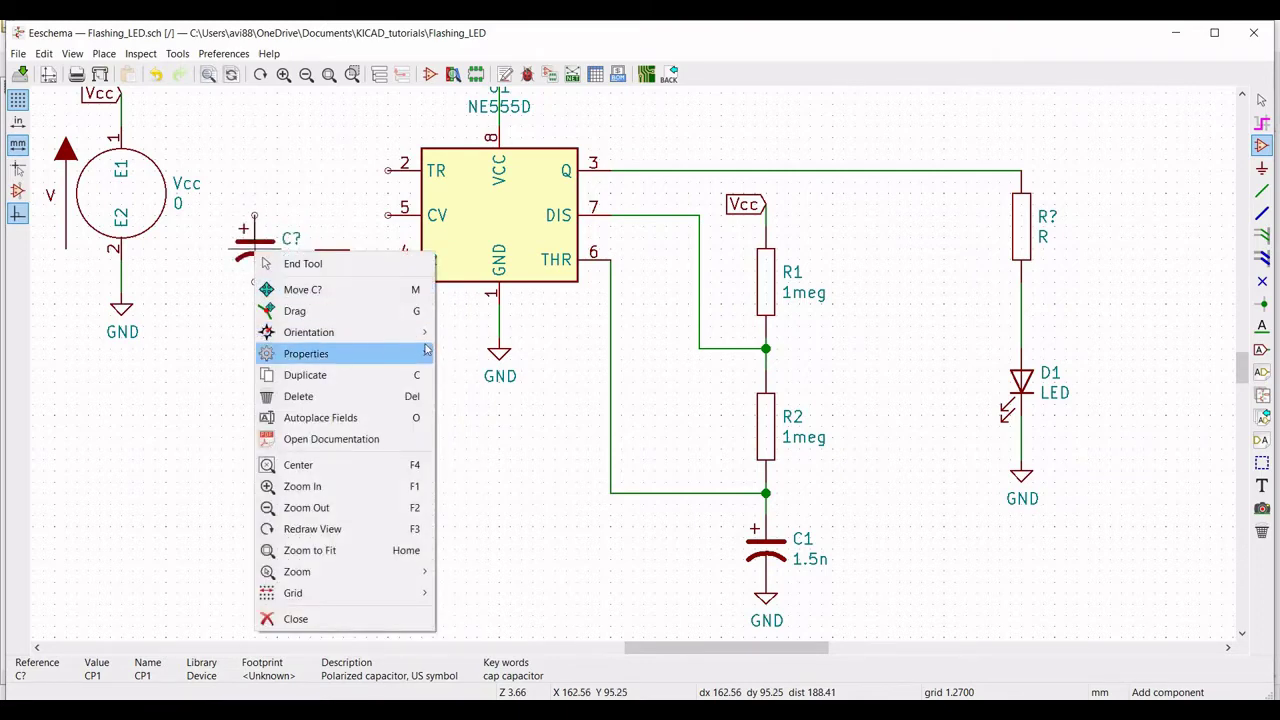
{"action": "mouse_move", "coordinate": [428, 353]}
{"action": "left_click", "coordinate": [490, 353]}
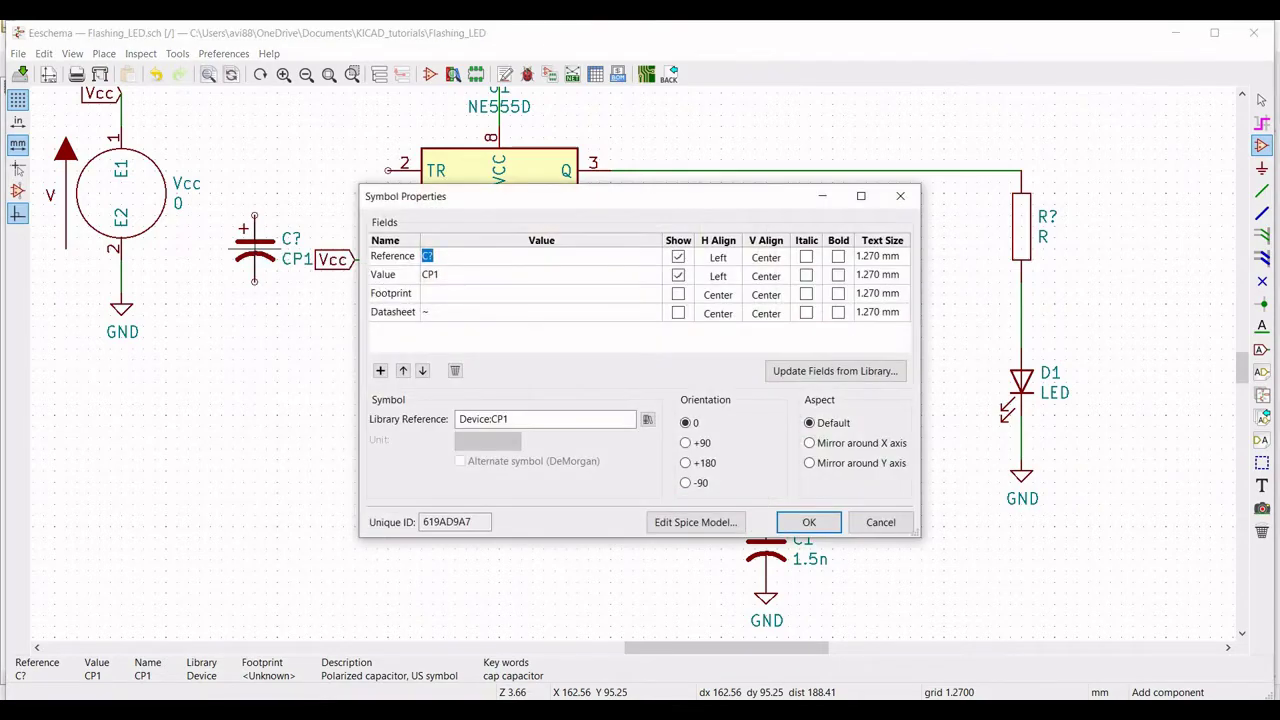
{"action": "type", "text": "C2"}
{"action": "left_click", "coordinate": [438, 275]}
{"action": "type", "text": "0.01u"}
{"action": "left_click", "coordinate": [806, 523]}
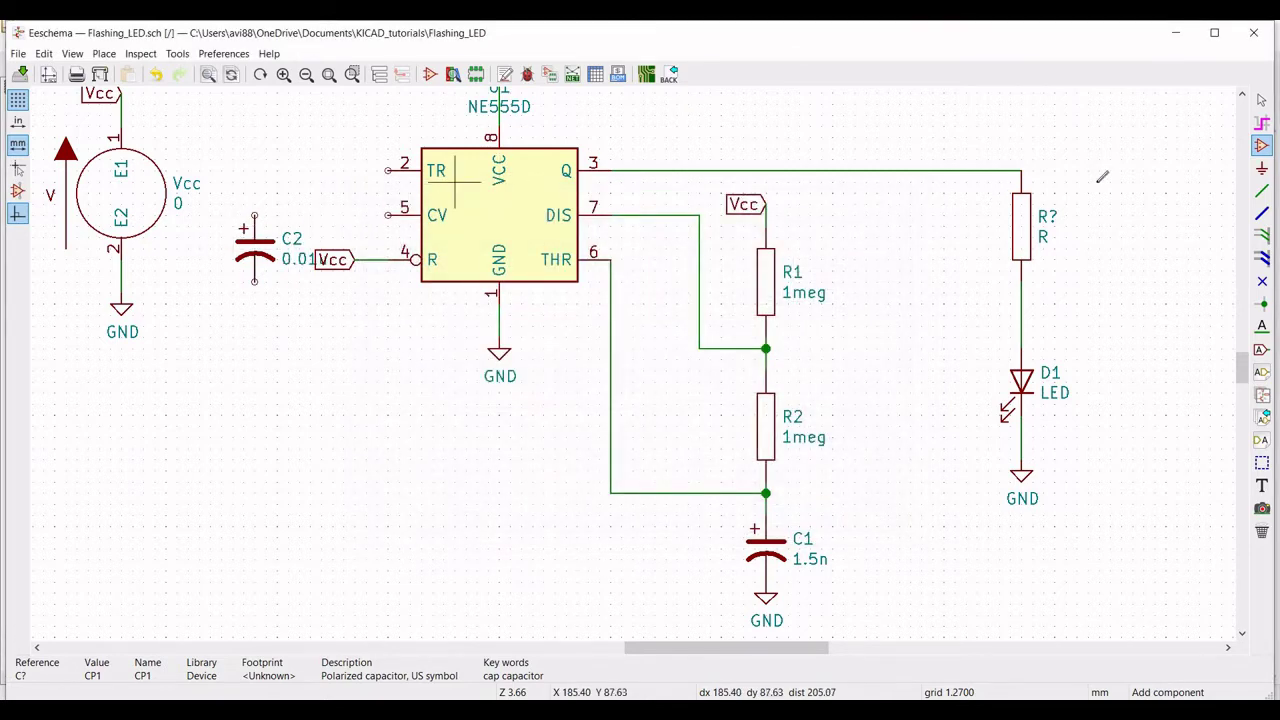
Wire the timer's CV pin to the top of C2, and route its TR pin around C2 to the lower corner of the THR wire.
{"action": "left_click", "coordinate": [1261, 194]}
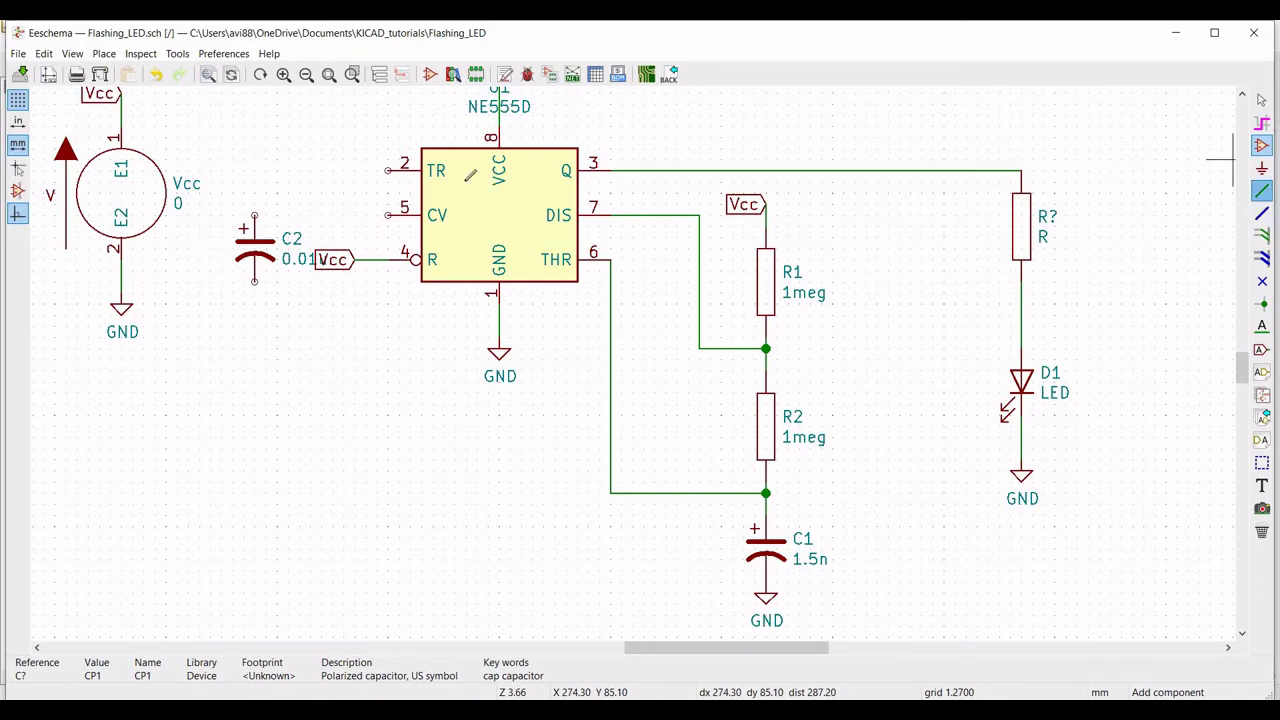
{"action": "left_click", "coordinate": [388, 215]}
{"action": "left_click", "coordinate": [254, 215]}
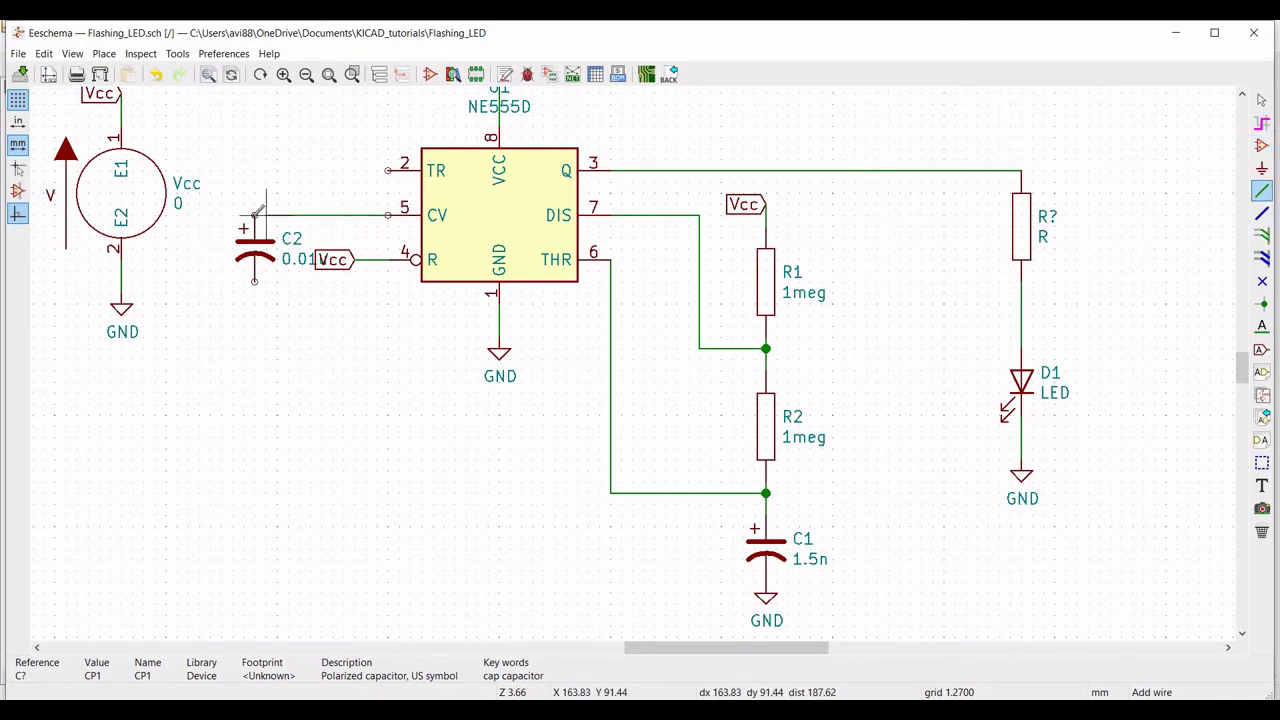
{"action": "left_click", "coordinate": [388, 170]}
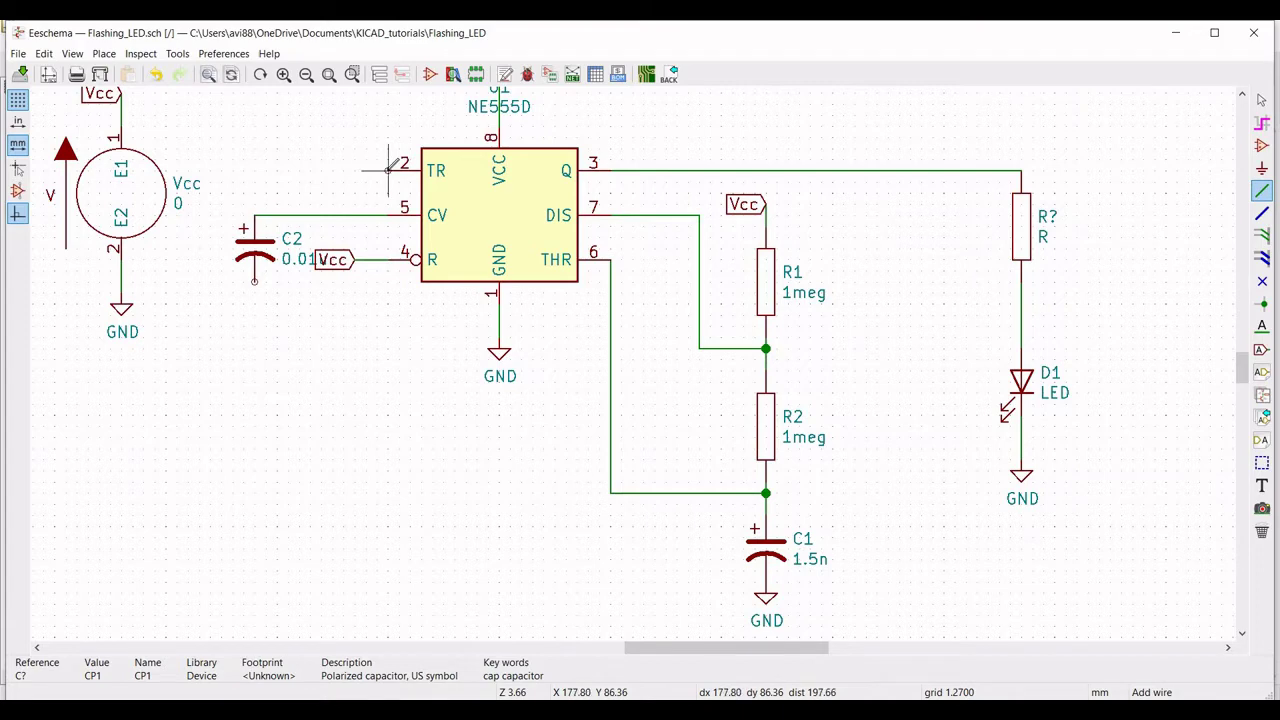
{"action": "left_click", "coordinate": [210, 198]}
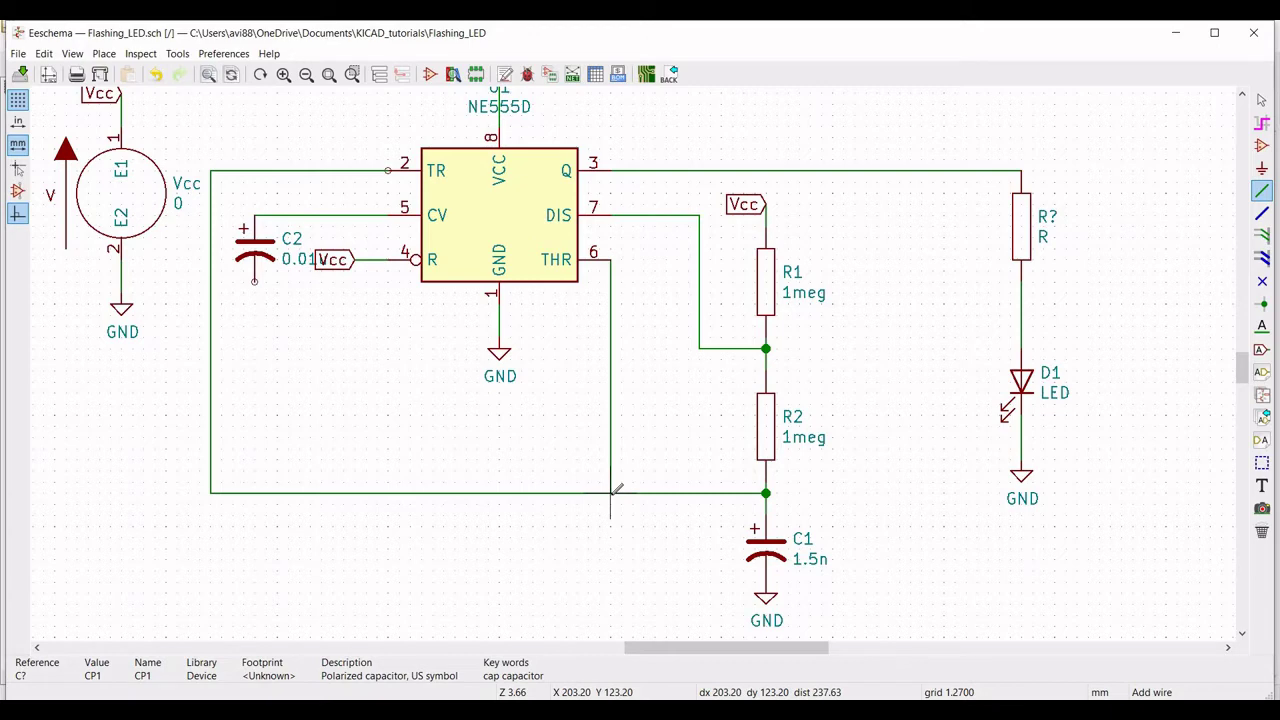
{"action": "left_click", "coordinate": [612, 491]}
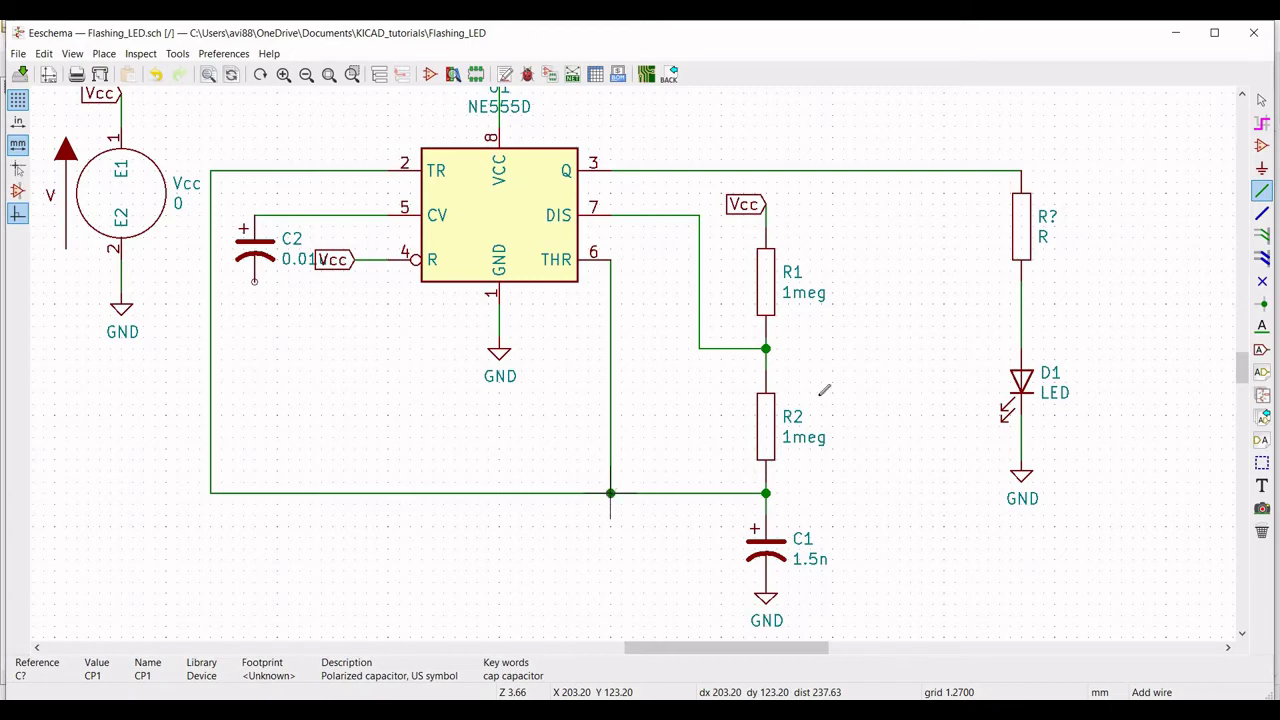
Place a GND power symbol directly on the bottom terminal of capacitor C2.
{"action": "left_click", "coordinate": [1262, 170]}
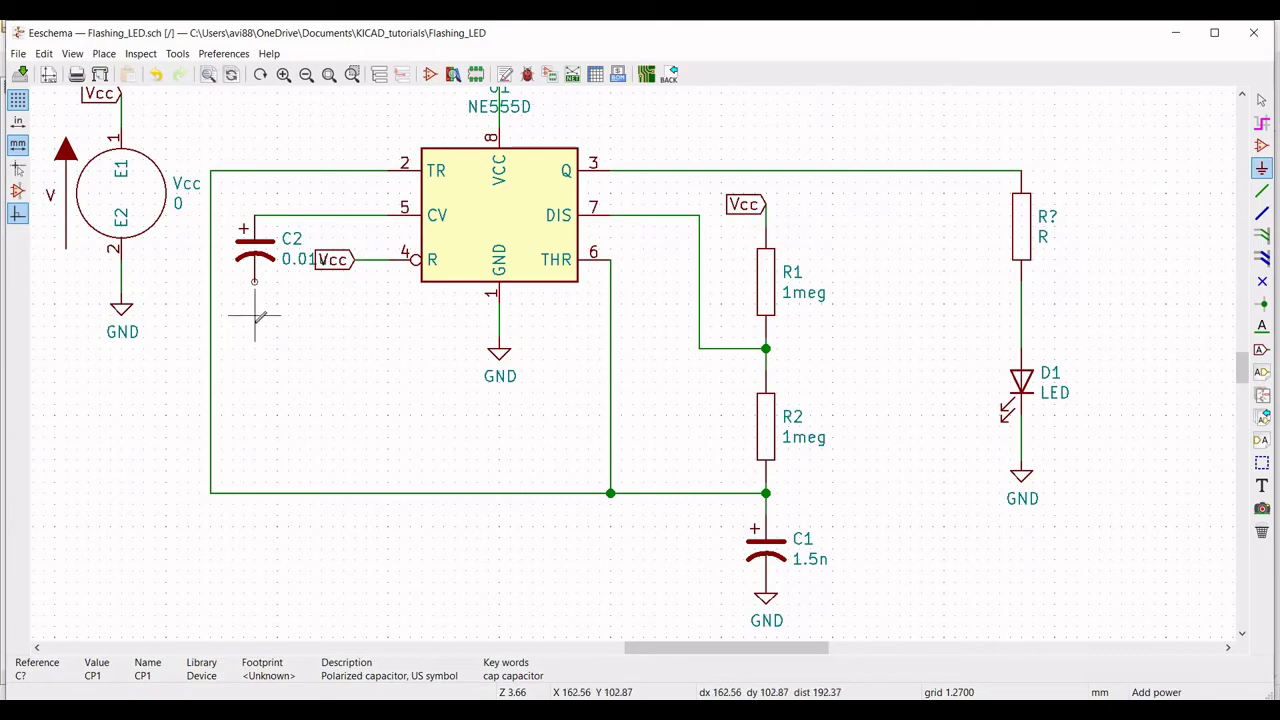
{"action": "left_click", "coordinate": [255, 326]}
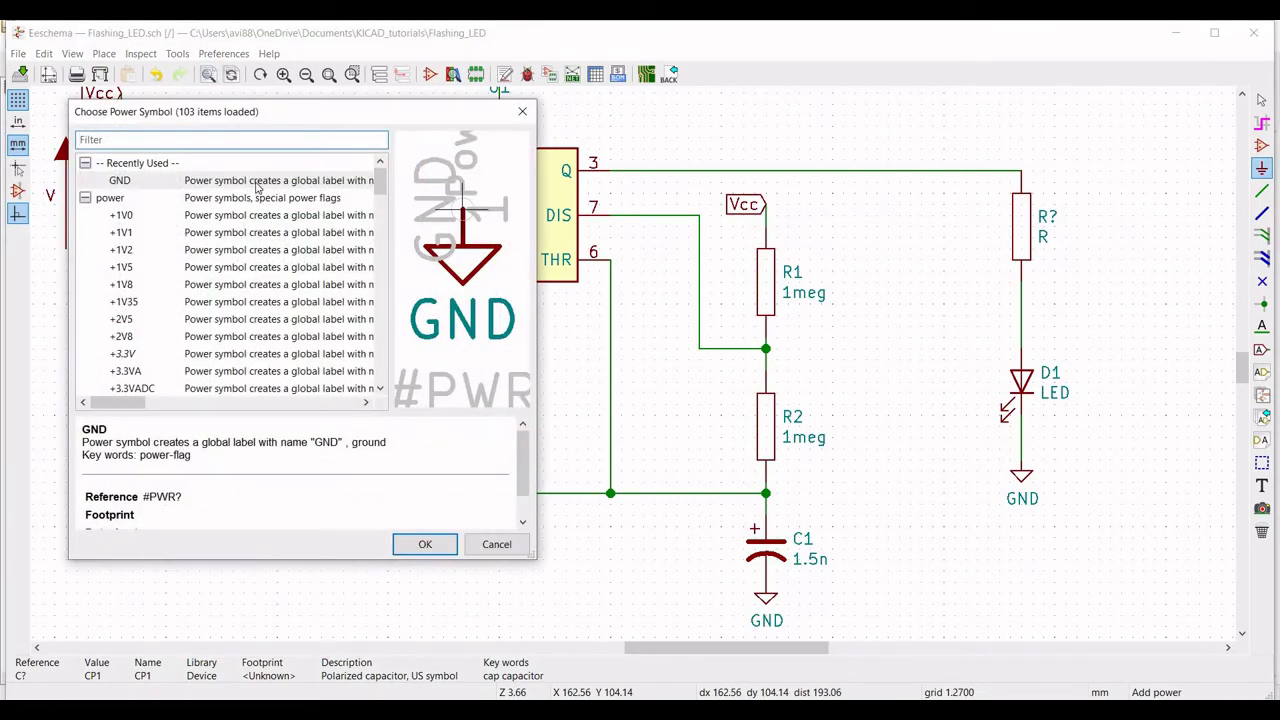
{"action": "left_click", "coordinate": [425, 544]}
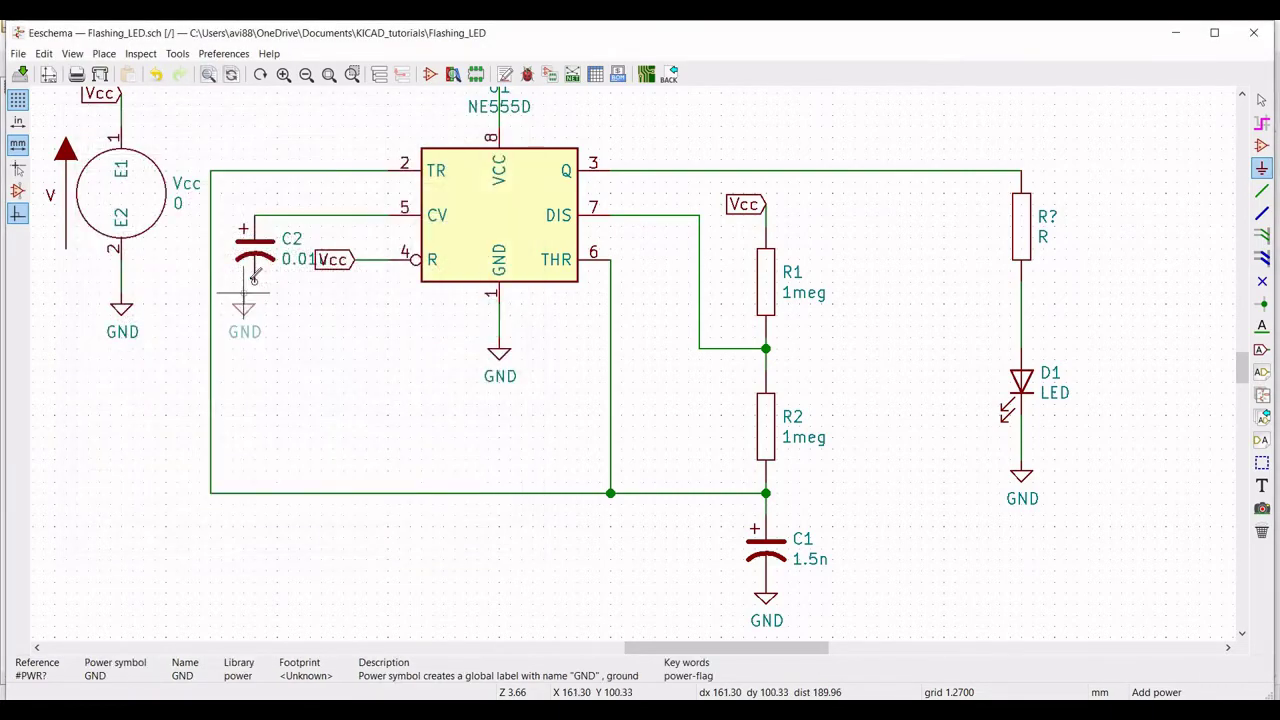
{"action": "left_click", "coordinate": [255, 285]}
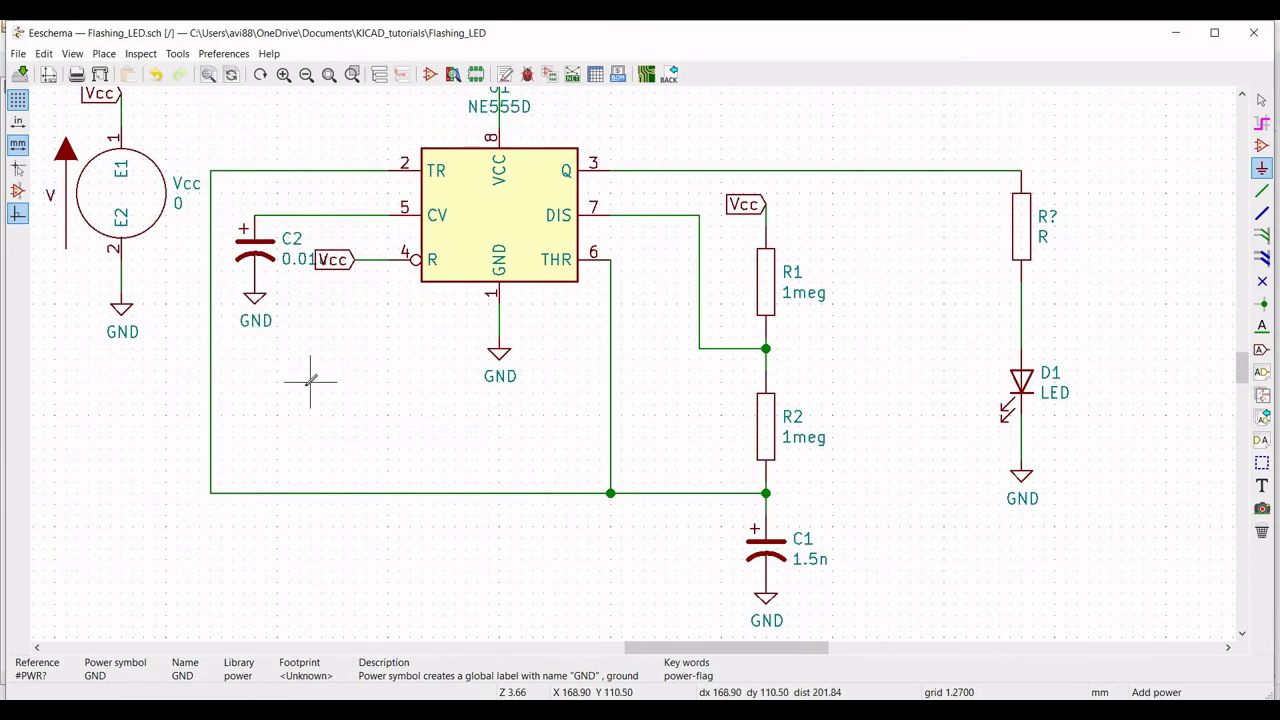
Set the reference of the resistor above the LED to R3 and its value to 470.
{"action": "key", "text": "Escape"}
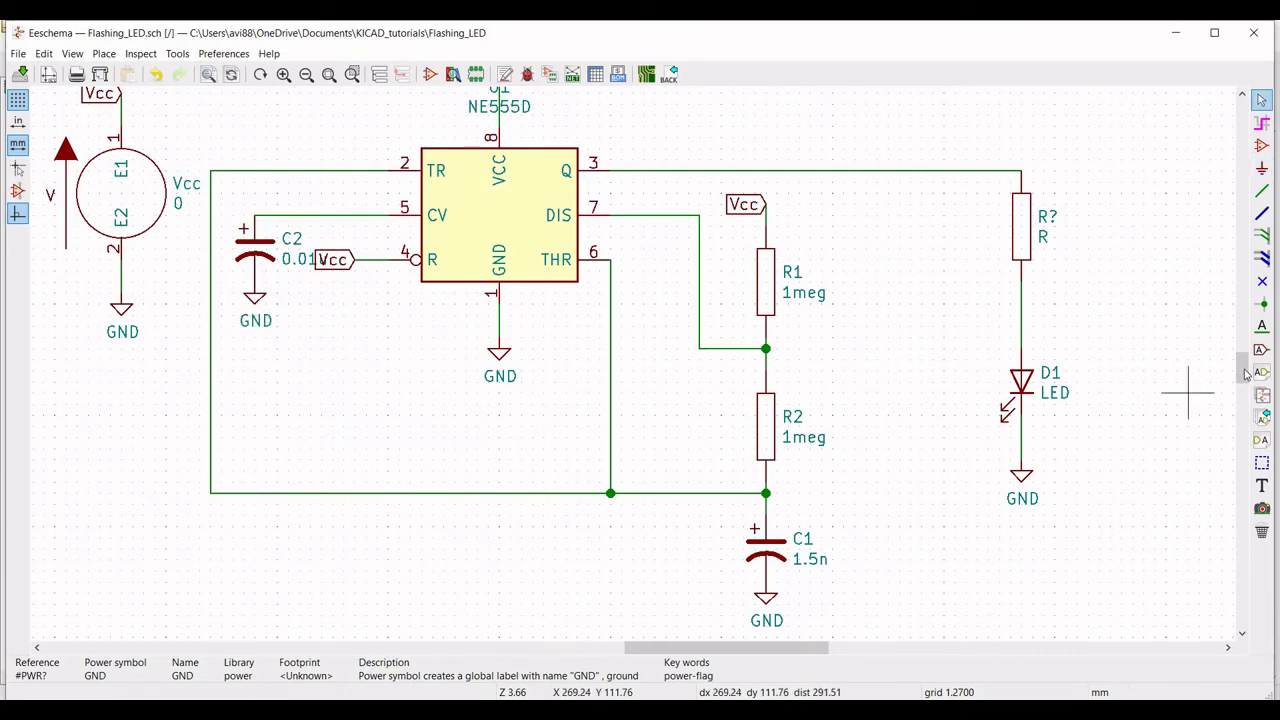
{"action": "scroll", "coordinate": [1245, 366], "scroll_direction": "up", "scroll_amount": 2}
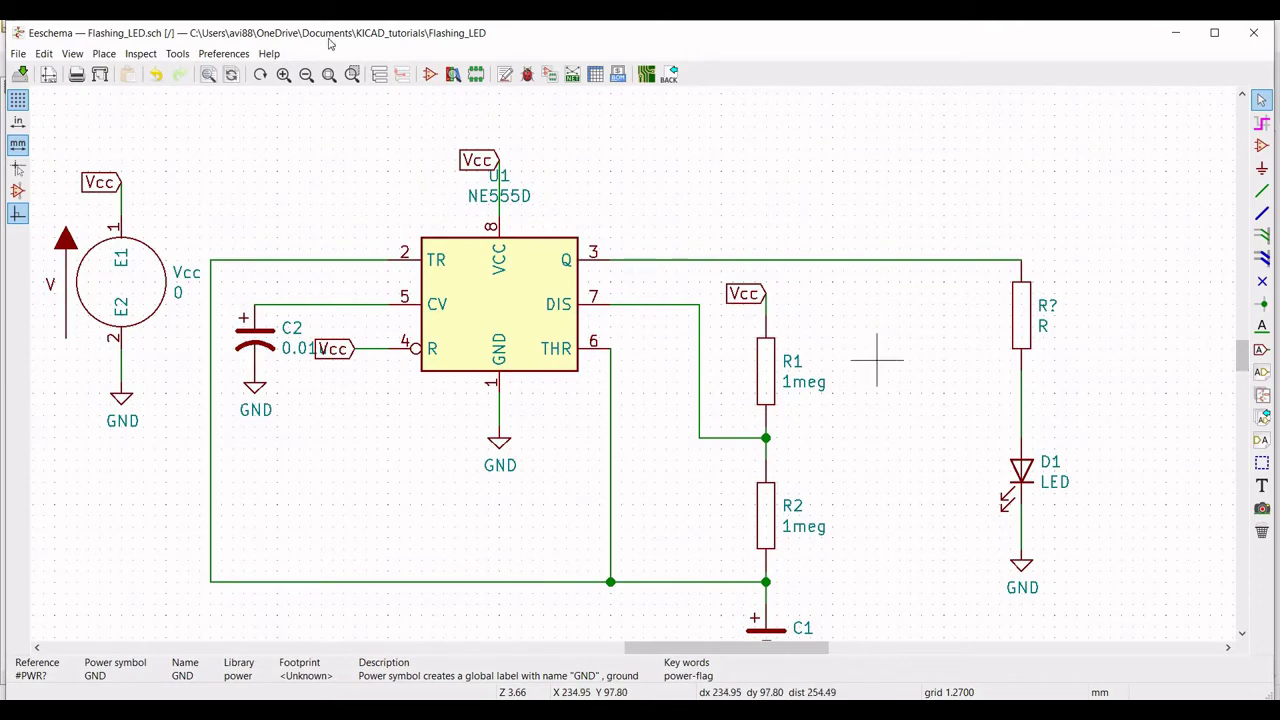
{"action": "left_click", "coordinate": [306, 75]}
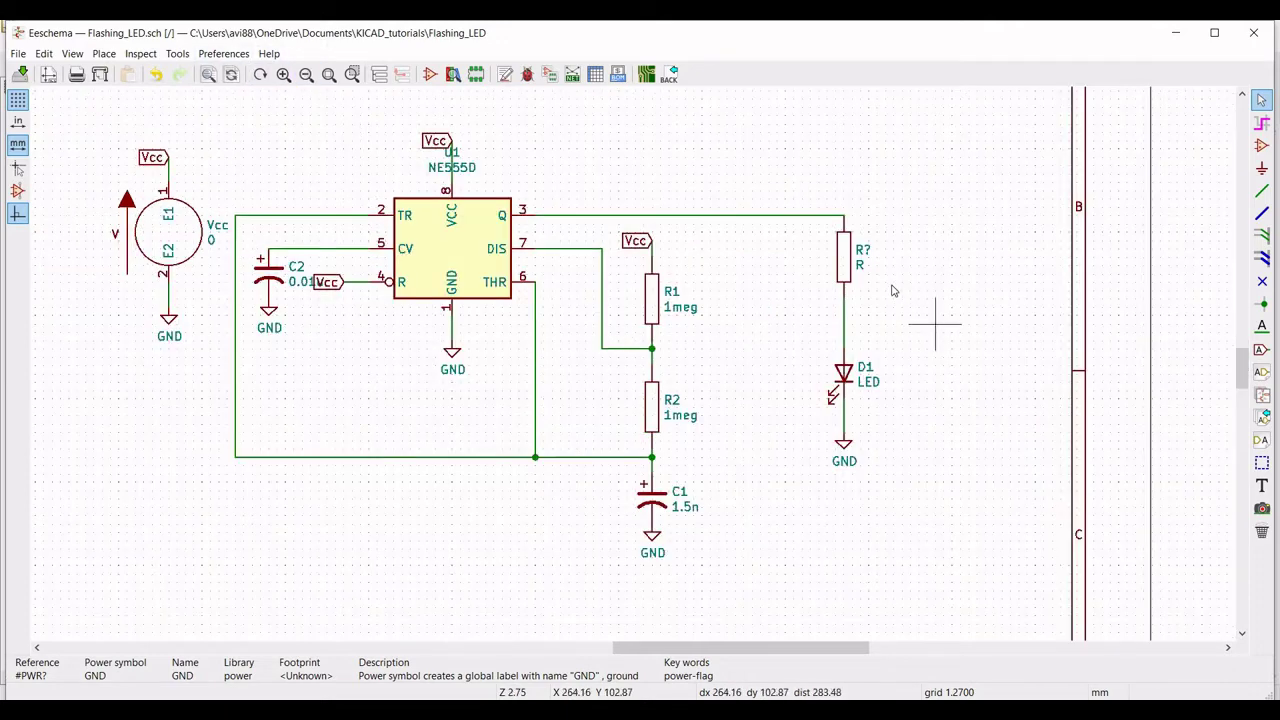
{"action": "right_click", "coordinate": [848, 258]}
{"action": "mouse_move", "coordinate": [971, 330]}
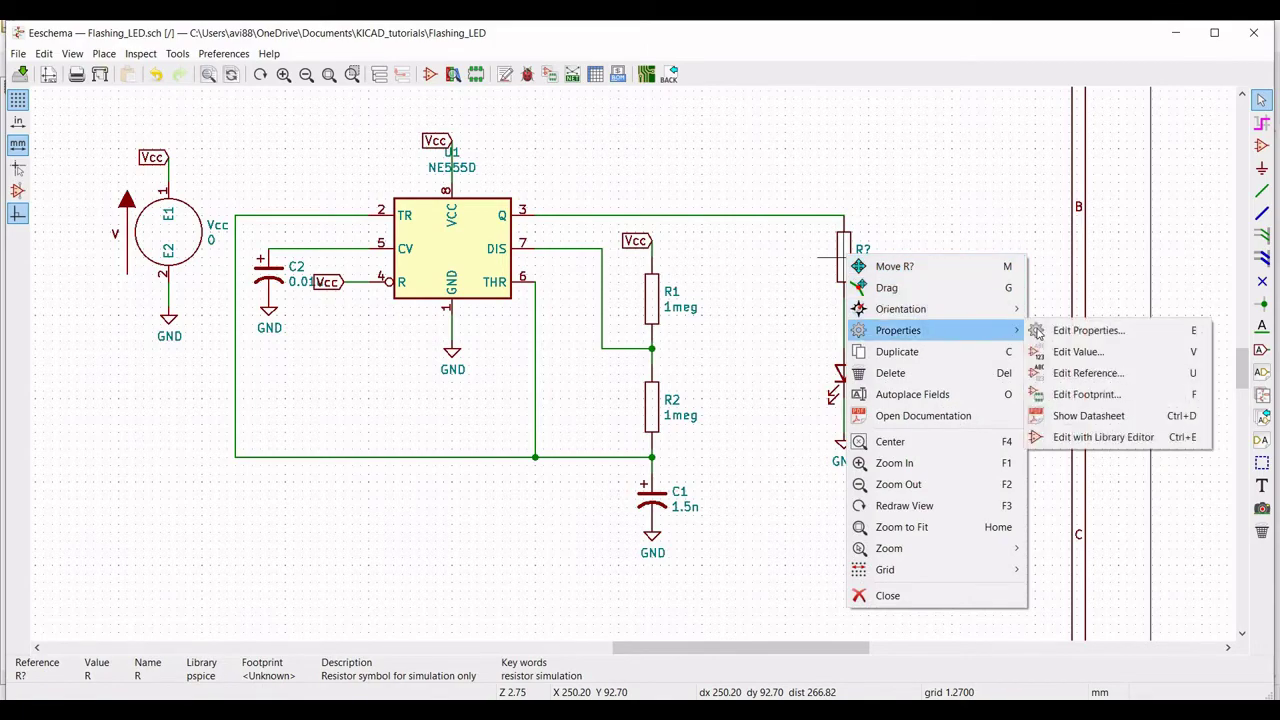
{"action": "left_click", "coordinate": [1040, 331]}
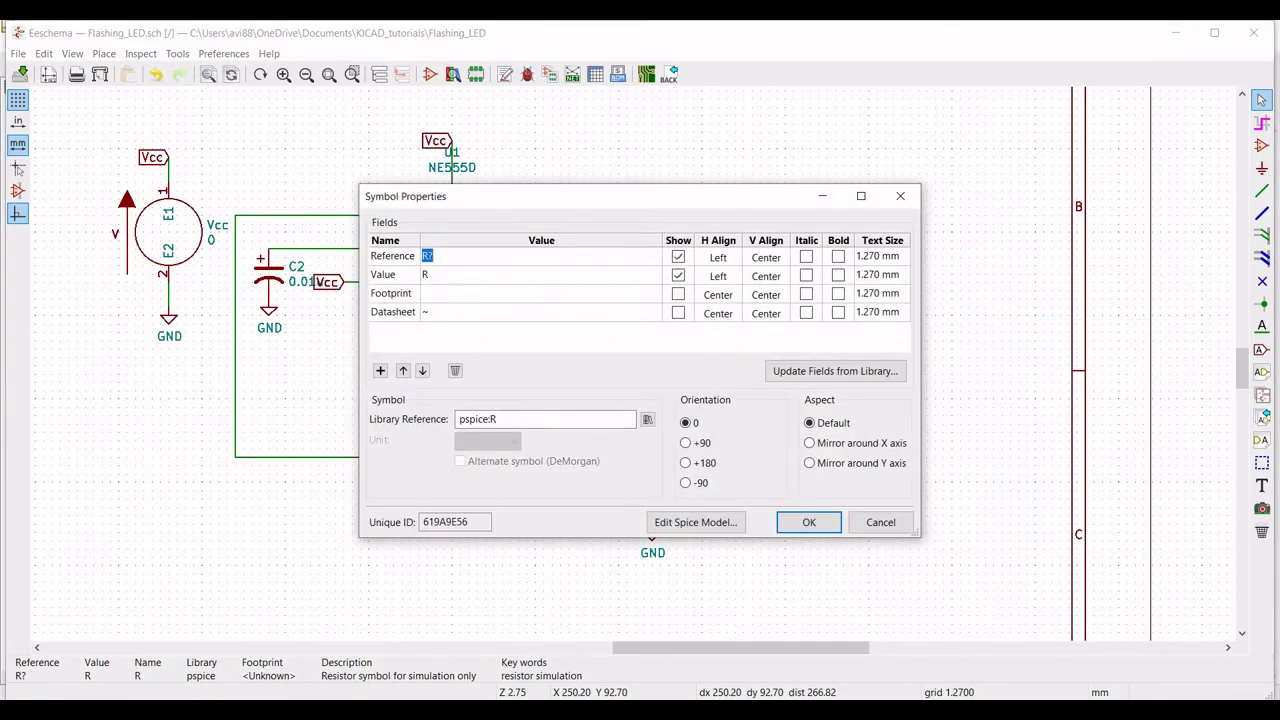
{"action": "type", "text": "R3"}
{"action": "type", "text": "470"}
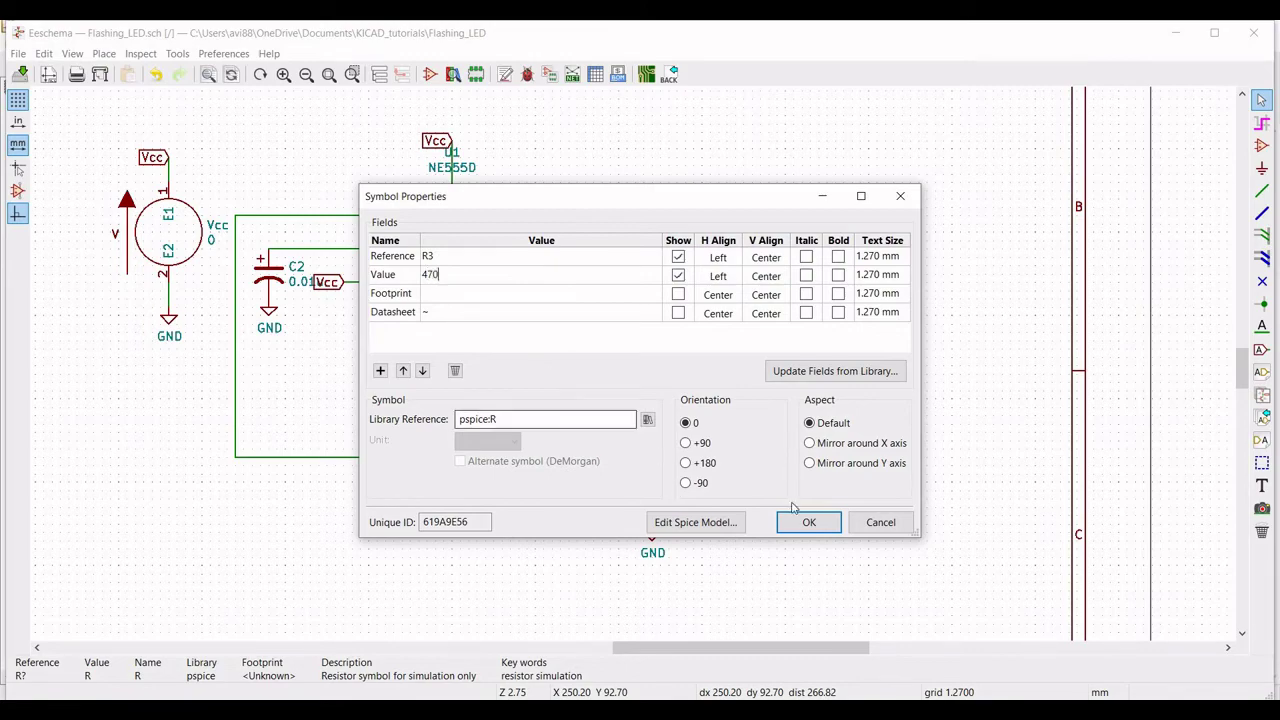
{"action": "left_click", "coordinate": [809, 522]}
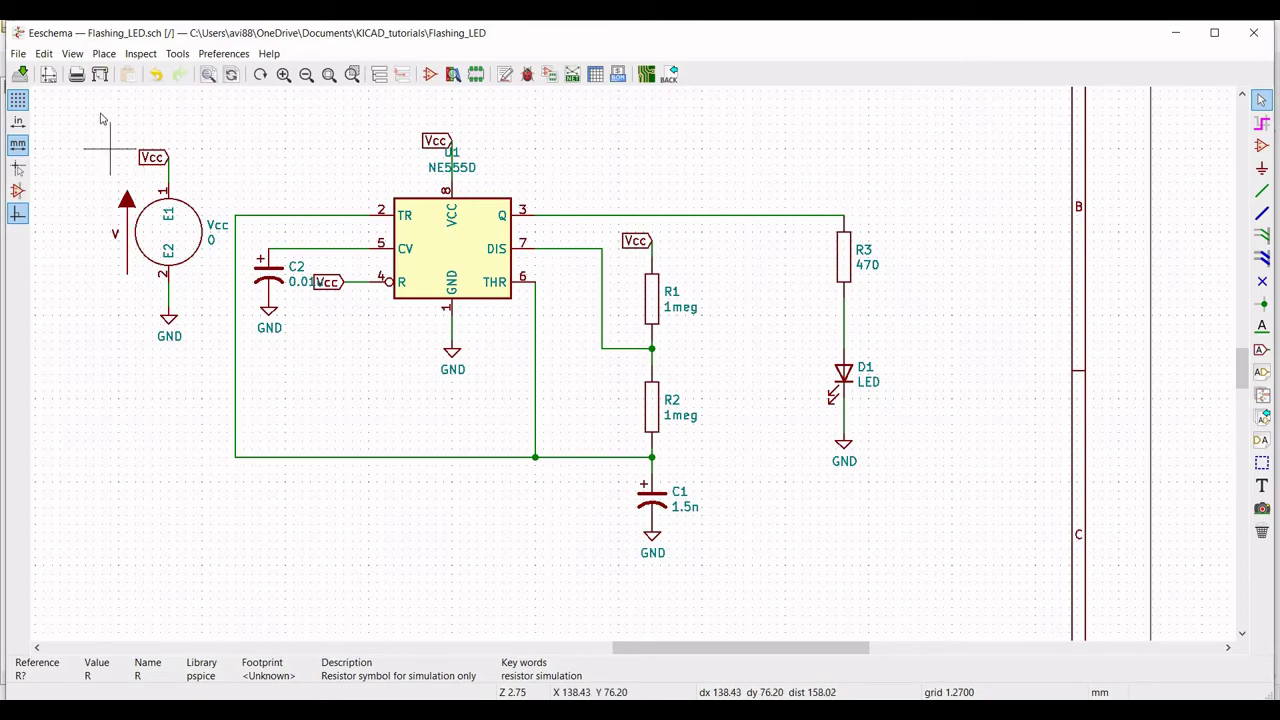
Place the graphic text ".tran 1u 10m 5m uic" in the empty area below the circuit, left of capacitor C1.
{"action": "left_click", "coordinate": [105, 54]}
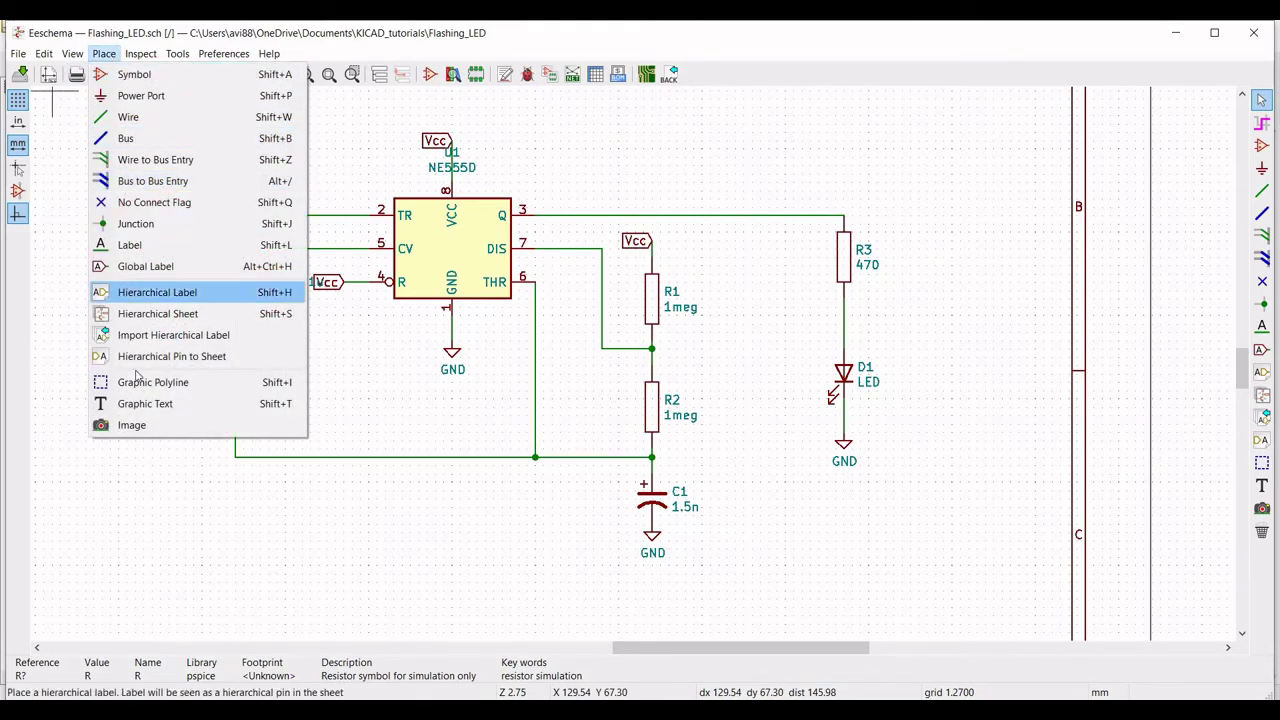
{"action": "left_click", "coordinate": [145, 403]}
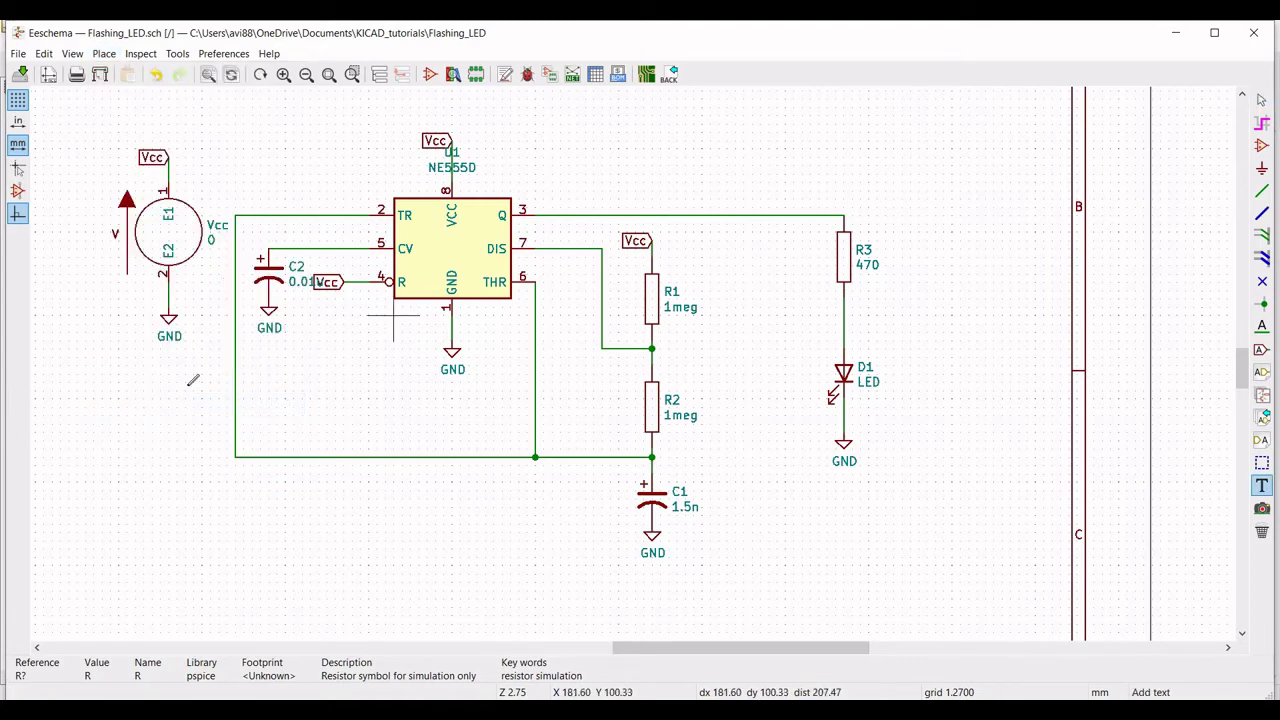
{"action": "left_click", "coordinate": [245, 513]}
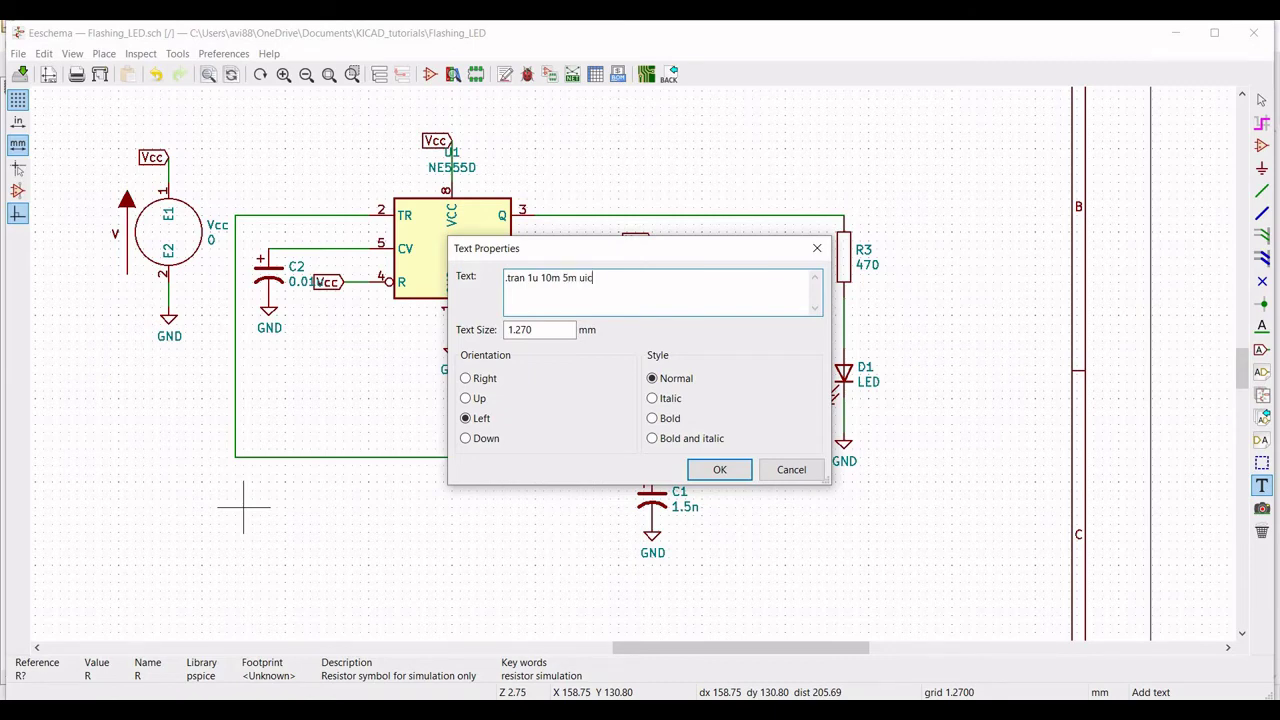
{"action": "key", "text": "Return"}
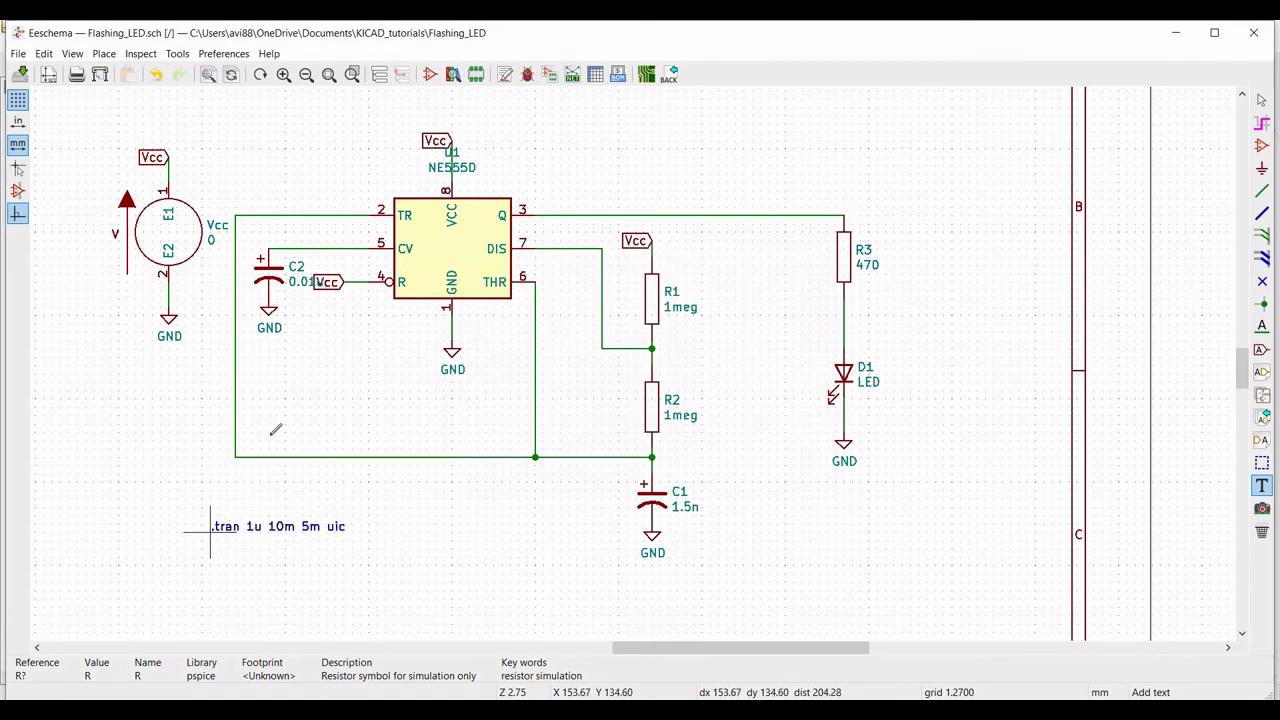
{"action": "left_click", "coordinate": [210, 526]}
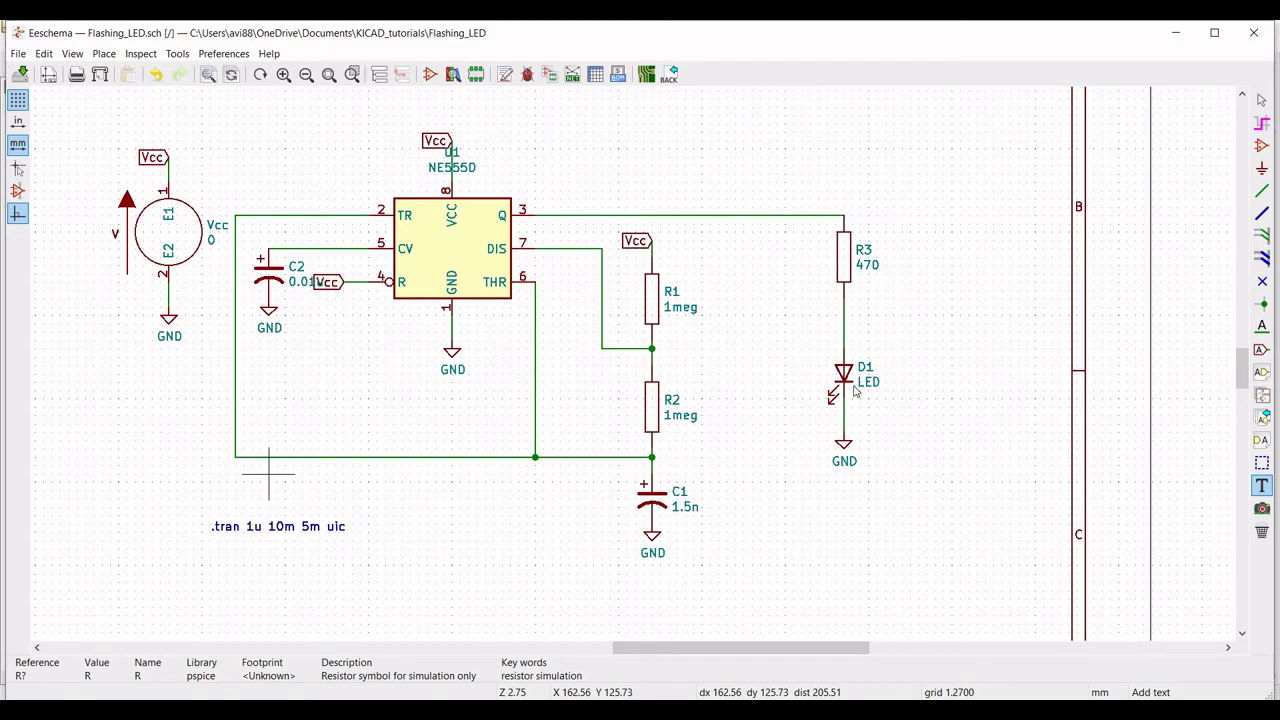
{"action": "key", "text": "Escape"}
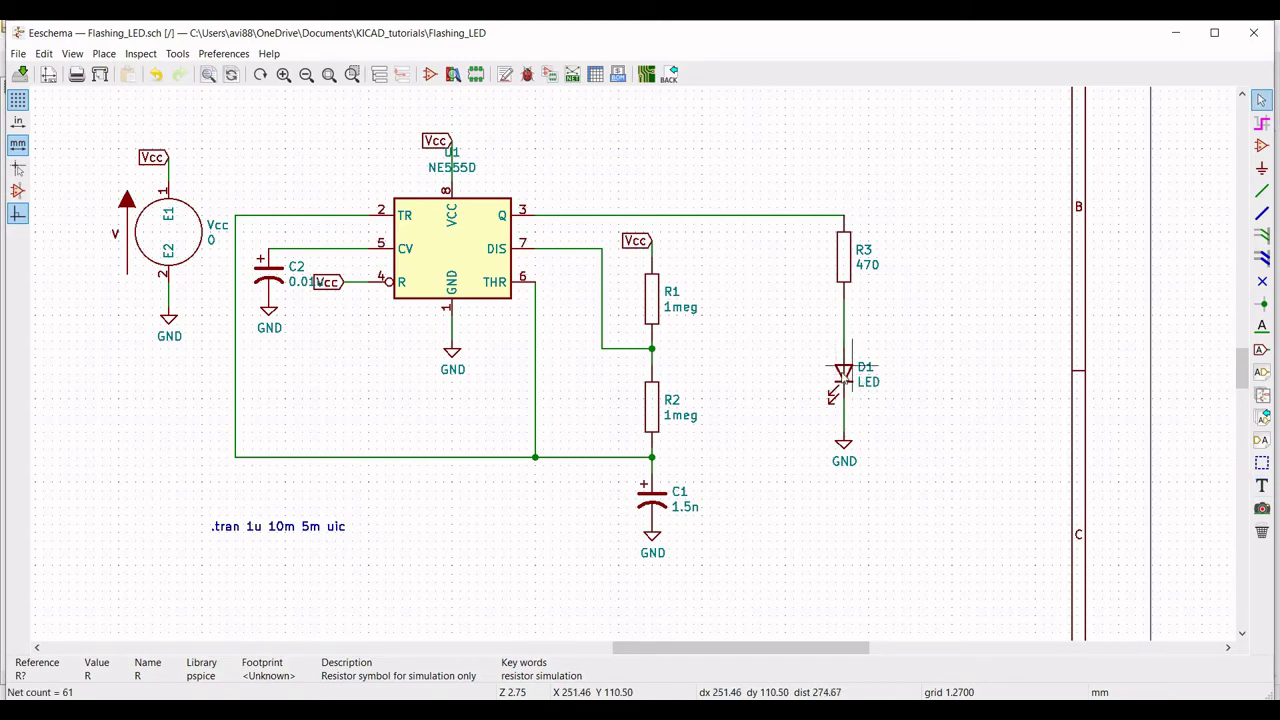
Load the AOS_model library from the KICAD_tutorials Models folder for D1's Spice model and select the QTLP690C model.
{"action": "right_click", "coordinate": [843, 376]}
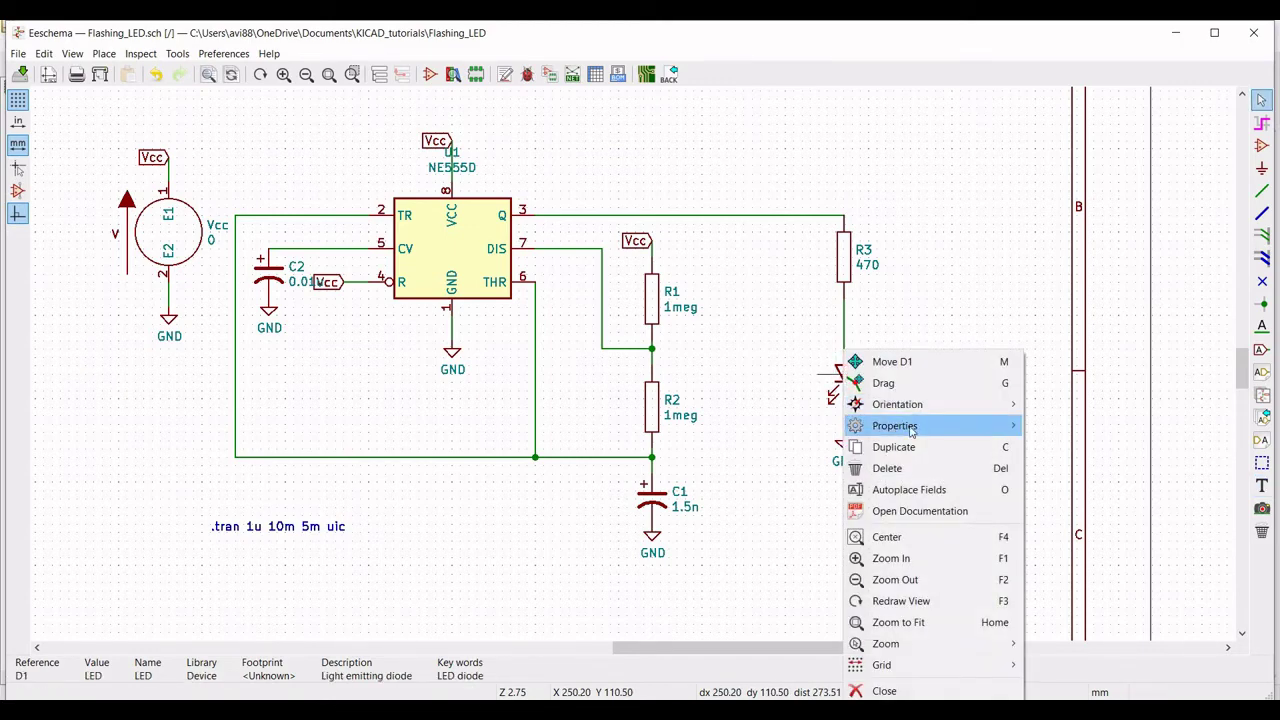
{"action": "mouse_move", "coordinate": [900, 426]}
{"action": "left_click", "coordinate": [1085, 425]}
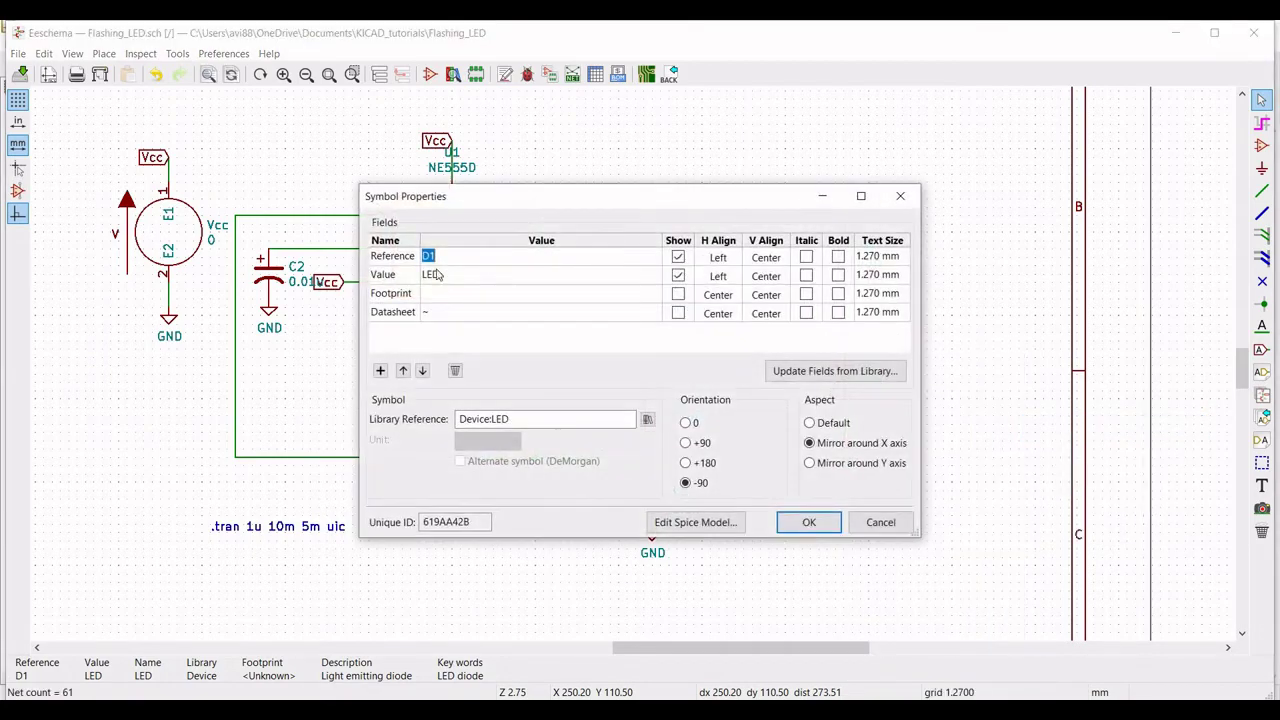
{"action": "left_click", "coordinate": [695, 522]}
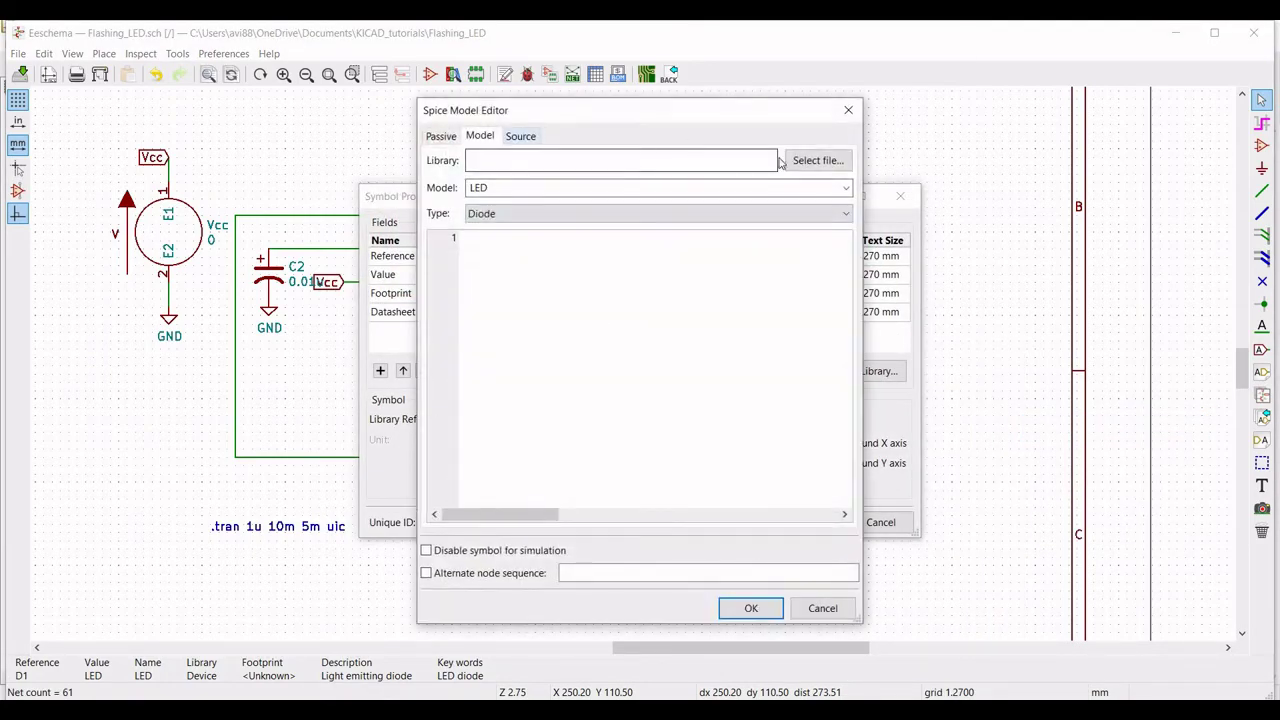
{"action": "left_click", "coordinate": [798, 160]}
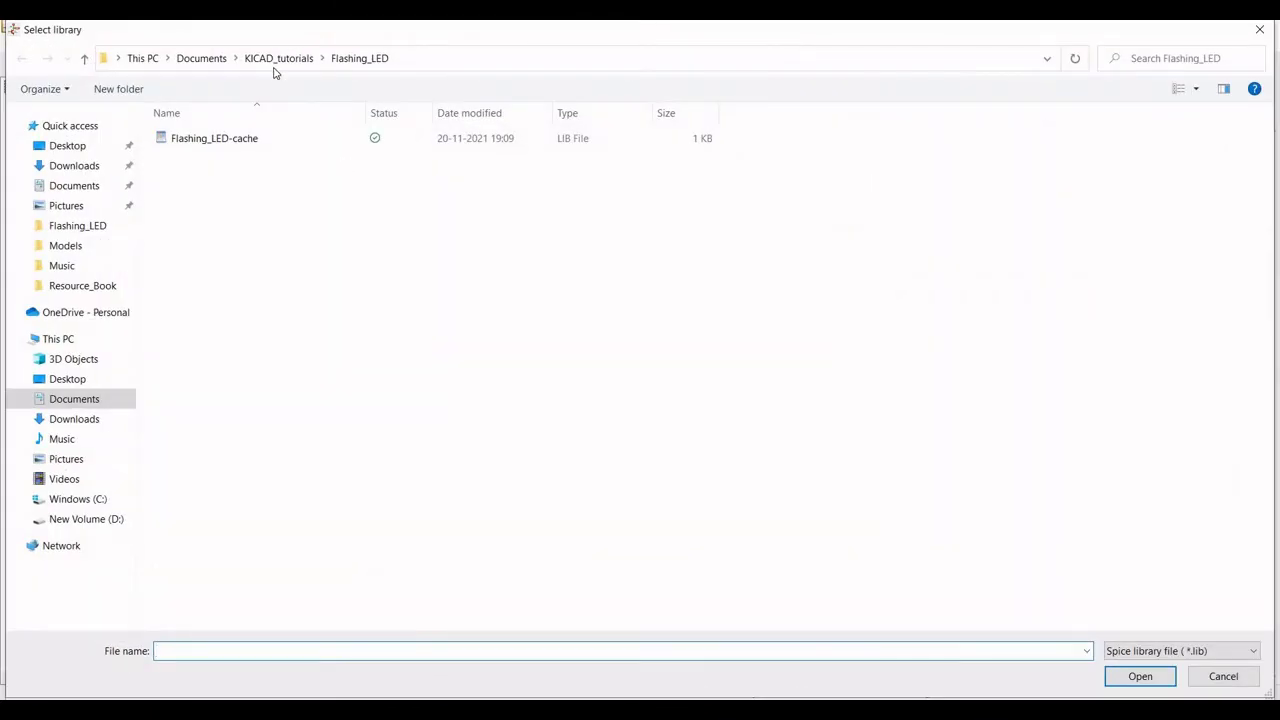
{"action": "left_click", "coordinate": [274, 58]}
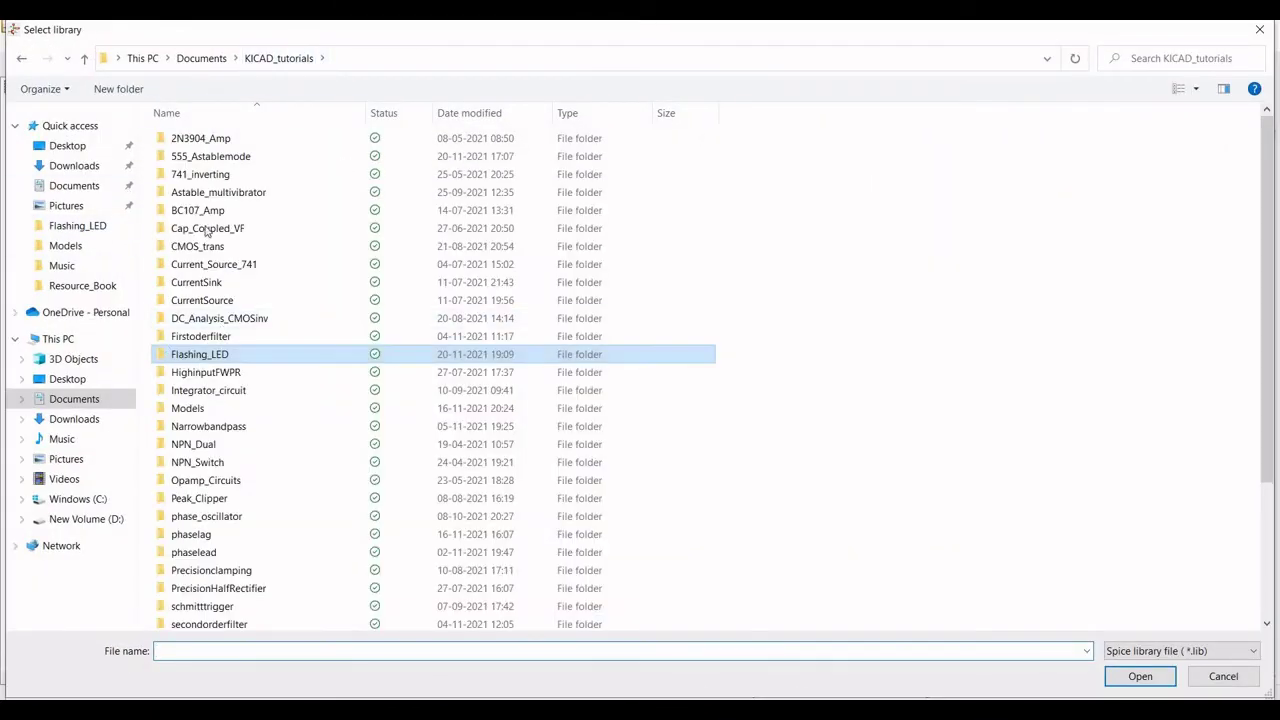
{"action": "double_click", "coordinate": [187, 408]}
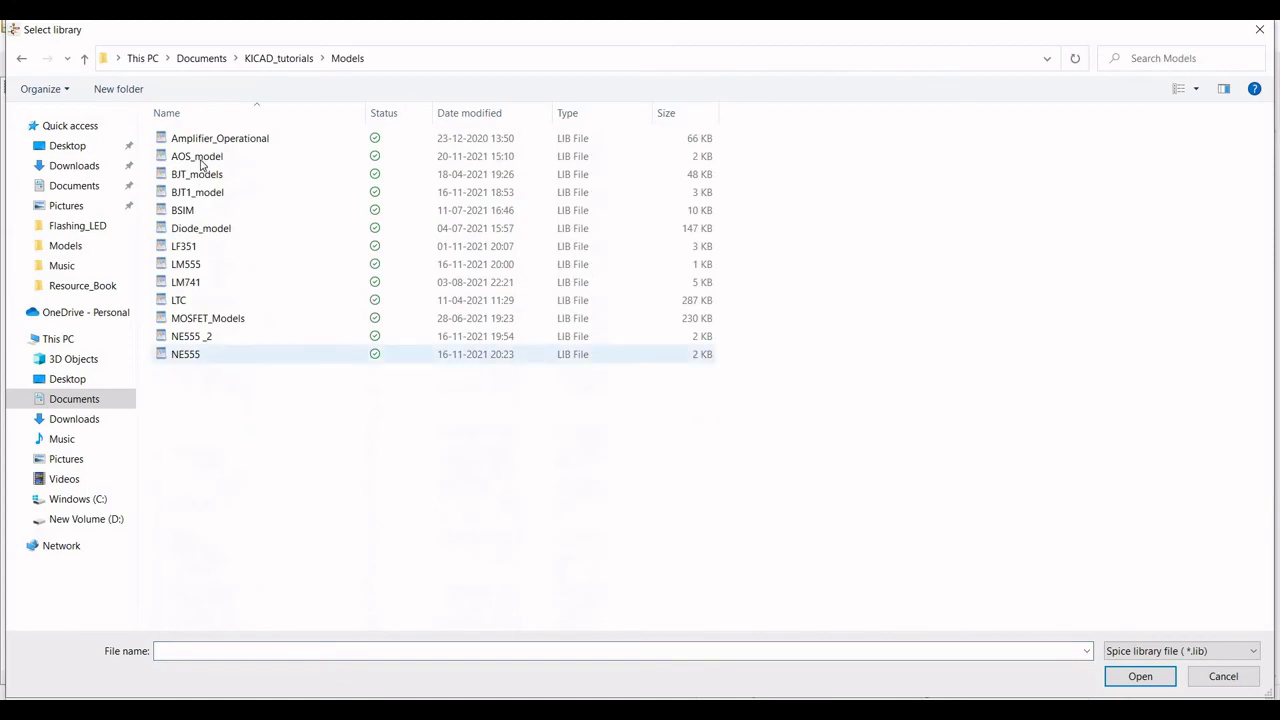
{"action": "double_click", "coordinate": [197, 157]}
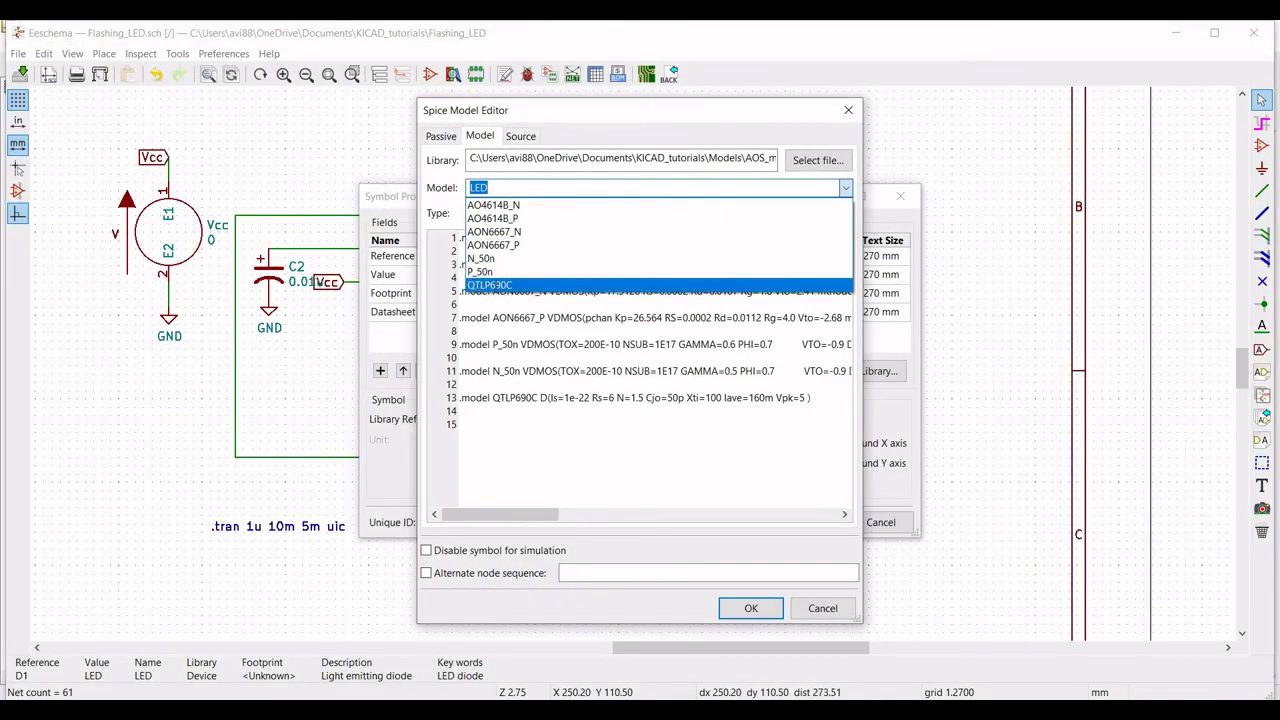
{"action": "left_click", "coordinate": [490, 285]}
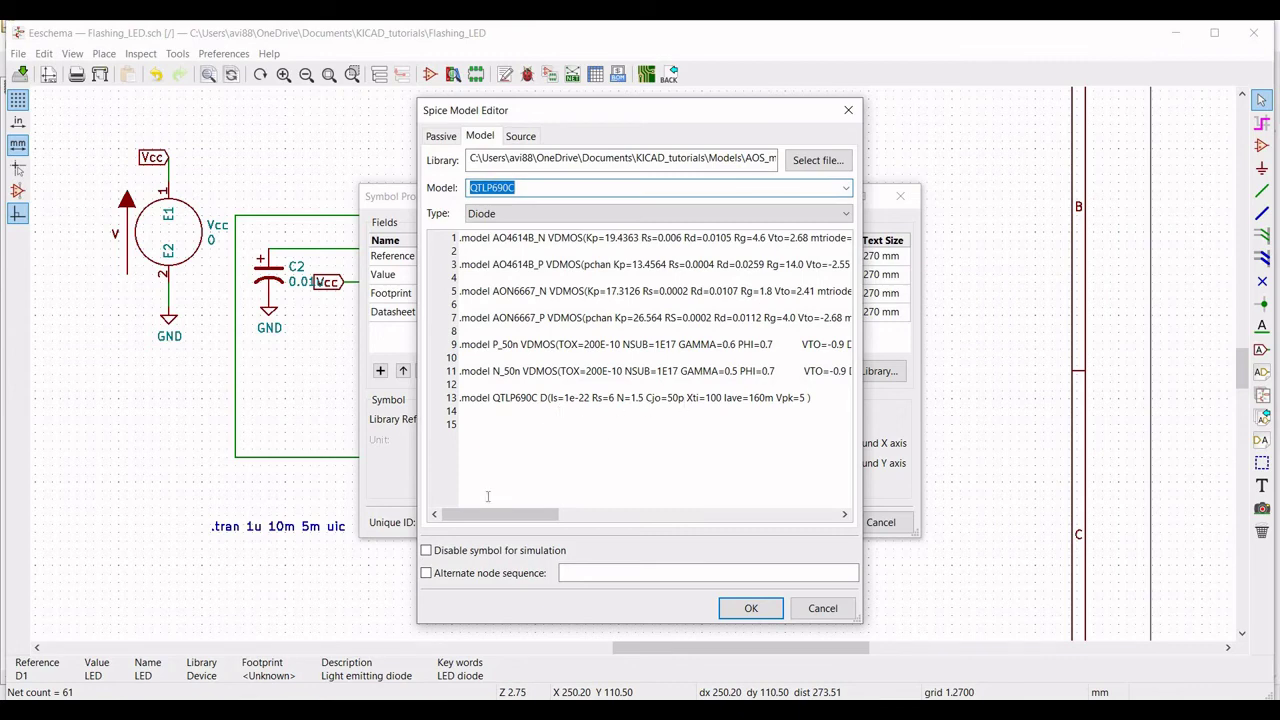
Enable an alternate node sequence of "1 2" for D1's Spice model and apply the symbol's properties.
{"action": "left_click", "coordinate": [482, 576]}
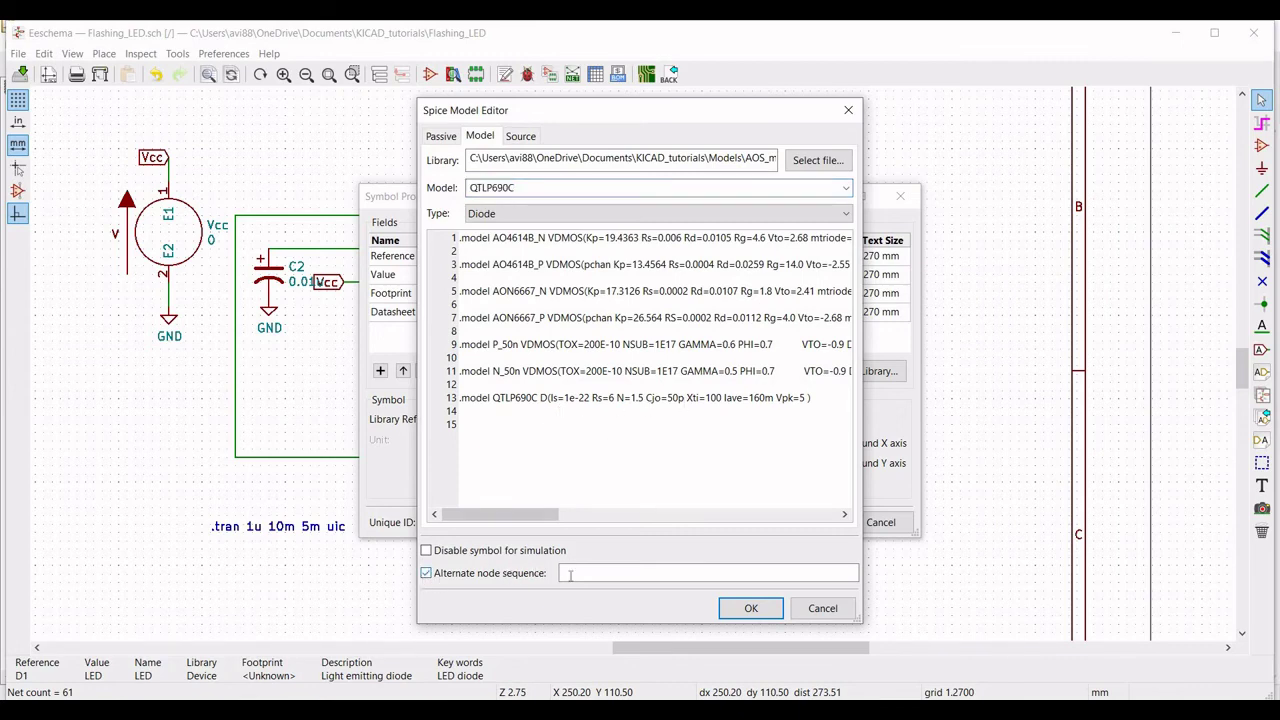
{"action": "left_click", "coordinate": [570, 576]}
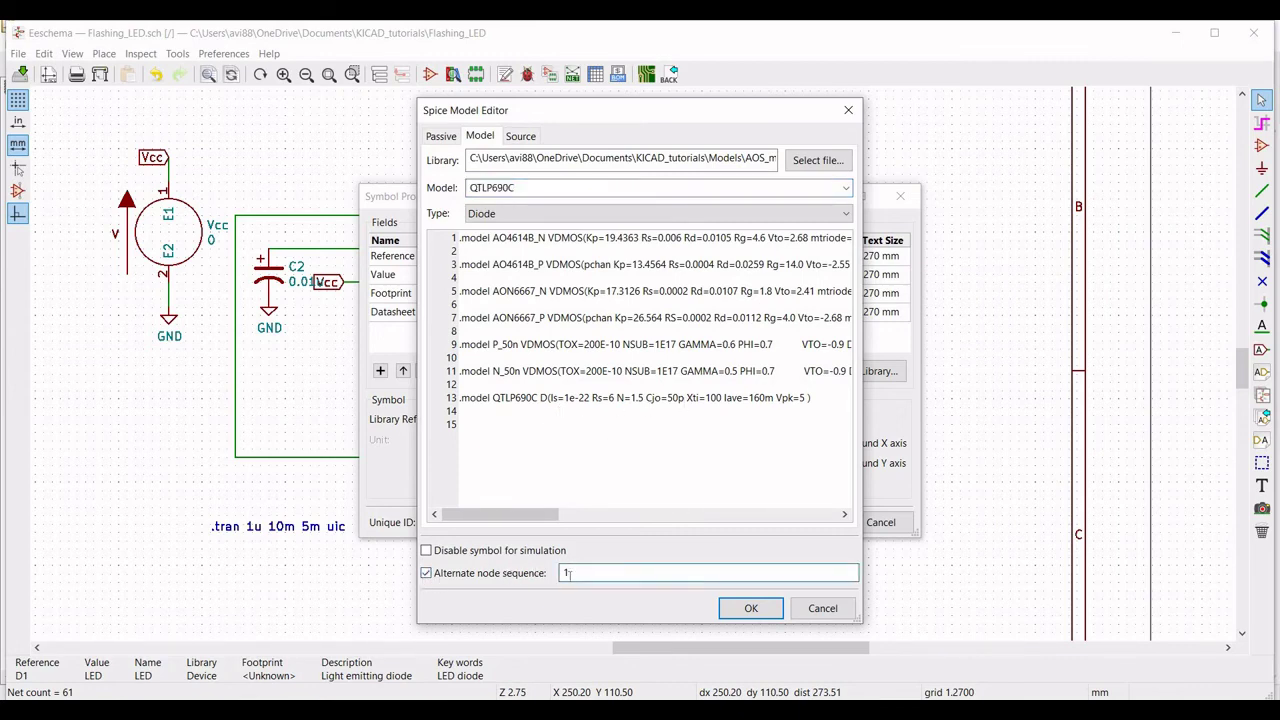
{"action": "type", "text": "1 2"}
{"action": "left_click", "coordinate": [751, 608]}
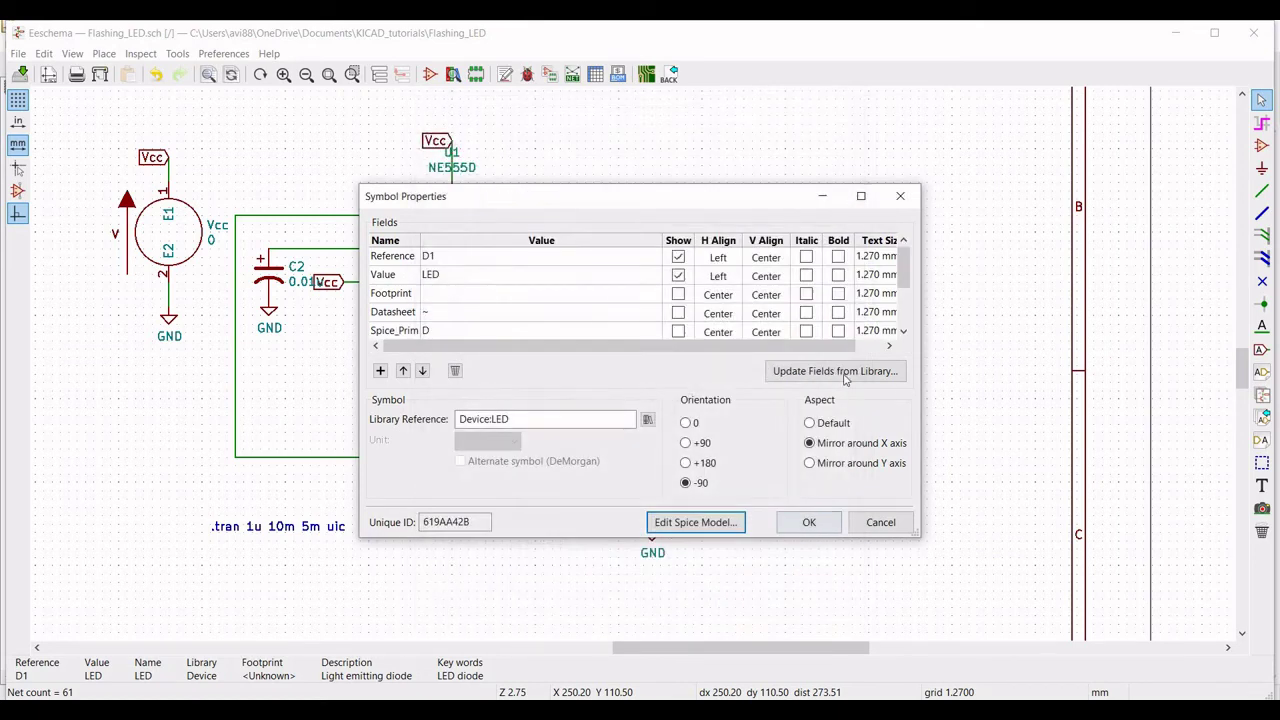
{"action": "left_click", "coordinate": [808, 520]}
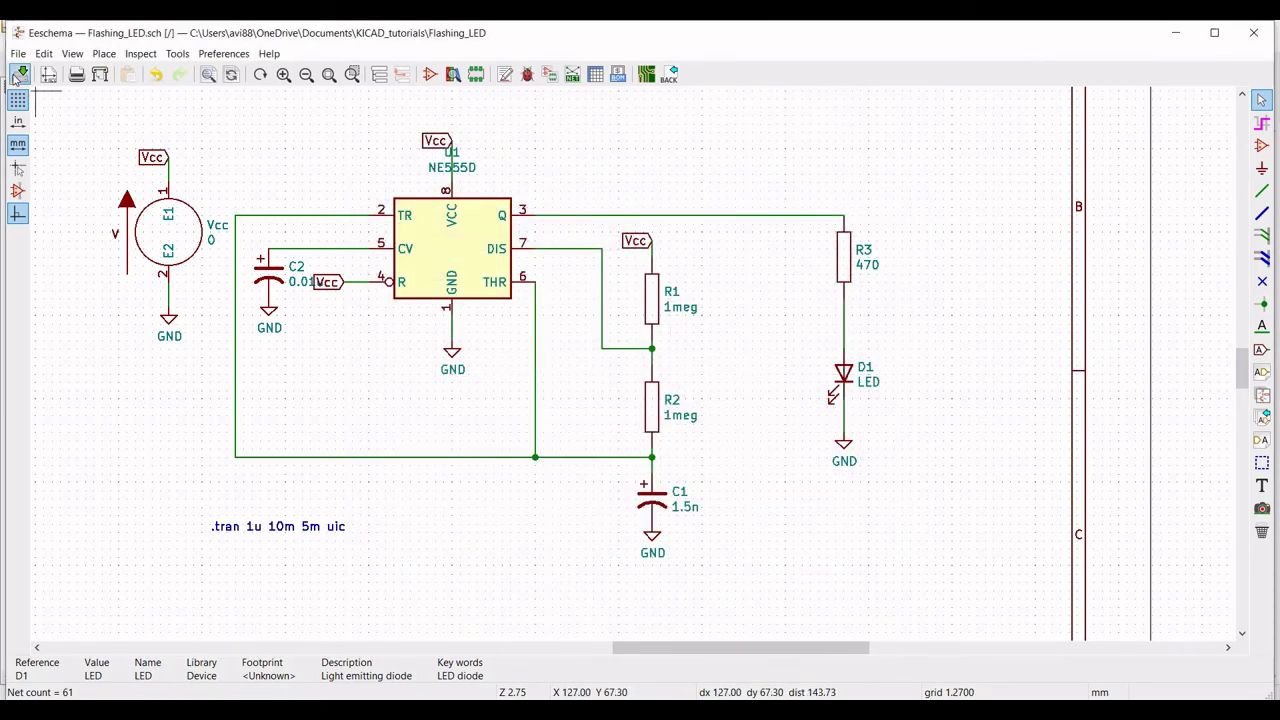
Save the schematic, open the Spice Simulator and run the simulation.
{"action": "left_click", "coordinate": [20, 74]}
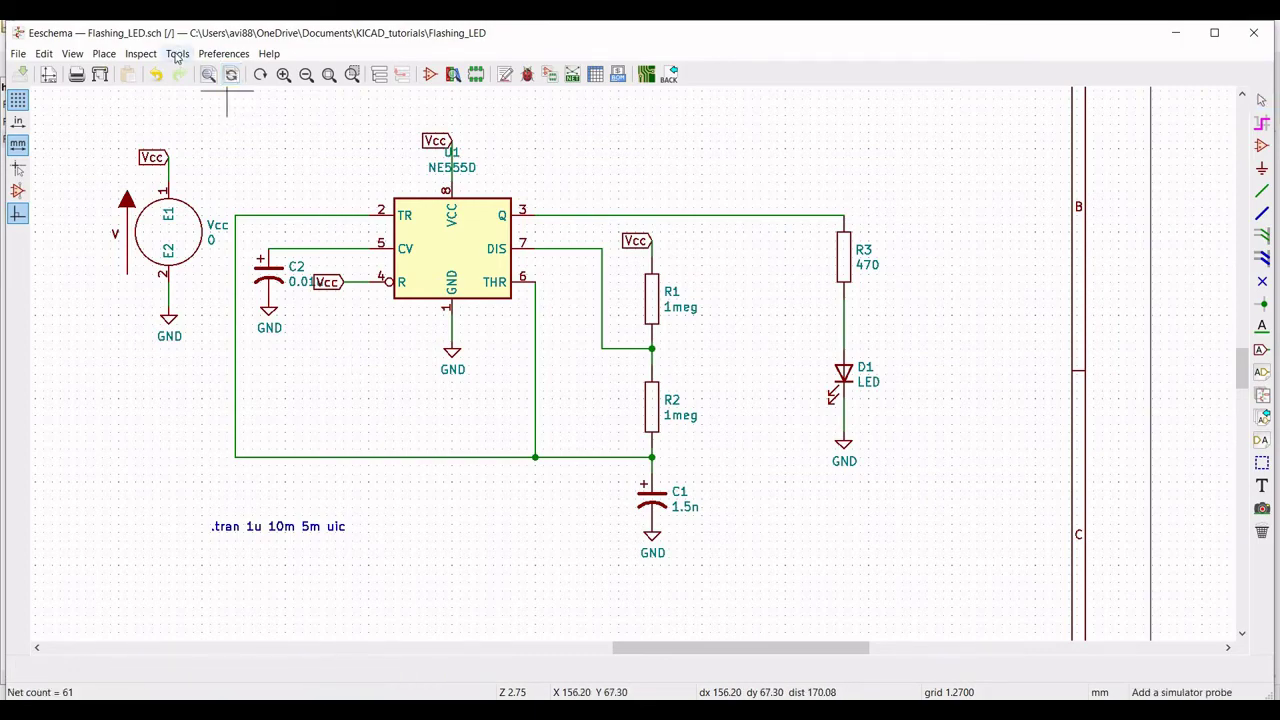
{"action": "left_click", "coordinate": [176, 55]}
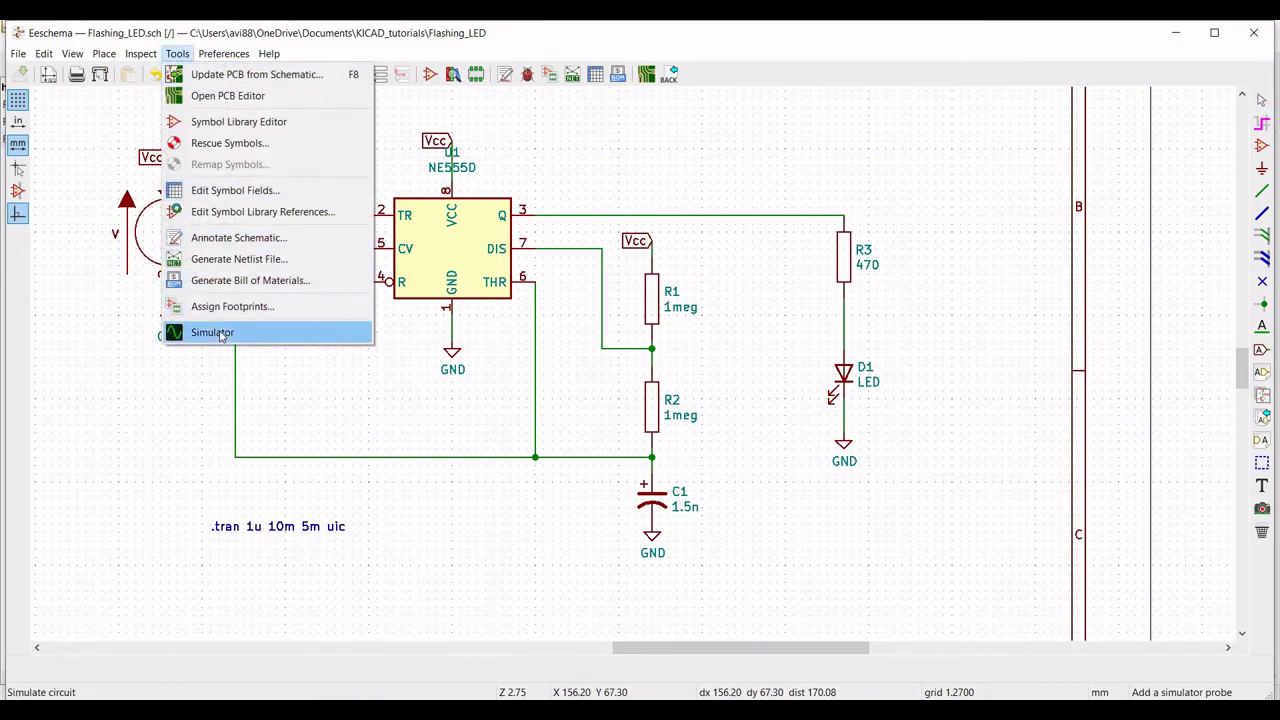
{"action": "left_click", "coordinate": [221, 335]}
{"action": "left_click", "coordinate": [60, 86]}
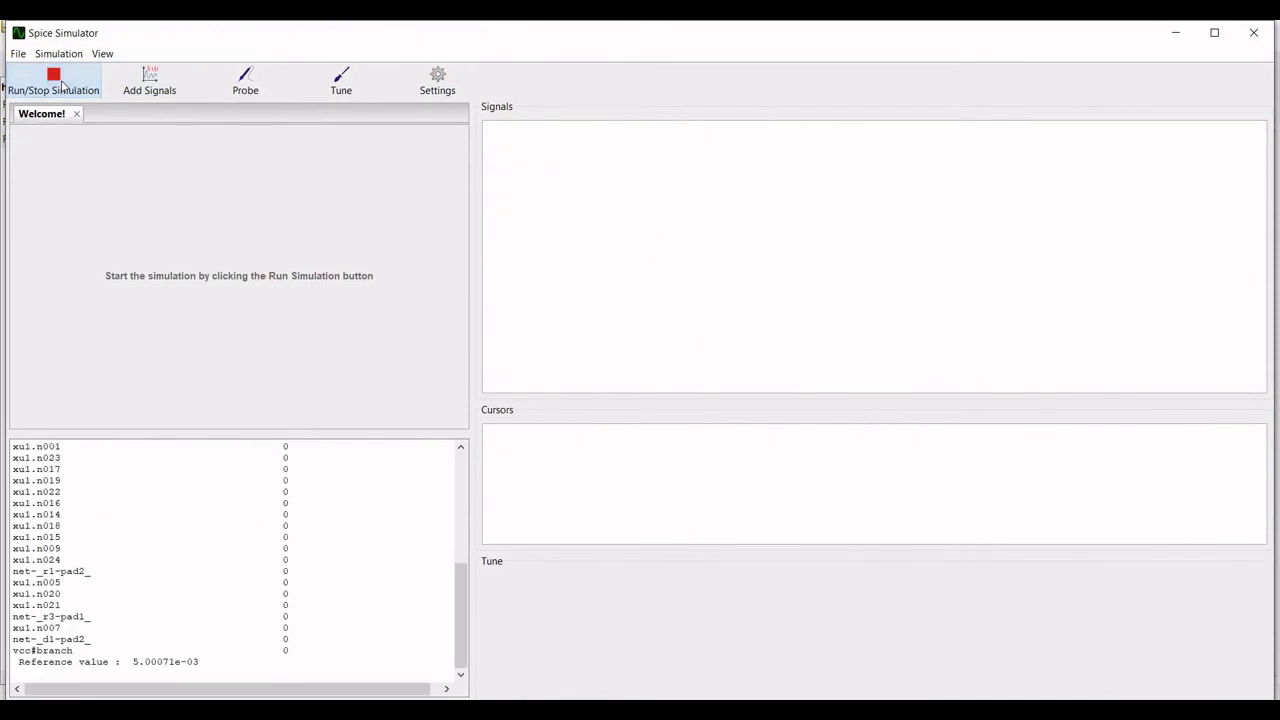
Probe the nets at the top of C1 and the top of R3 to plot both voltages in the Spice Simulator.
{"action": "left_click", "coordinate": [243, 82]}
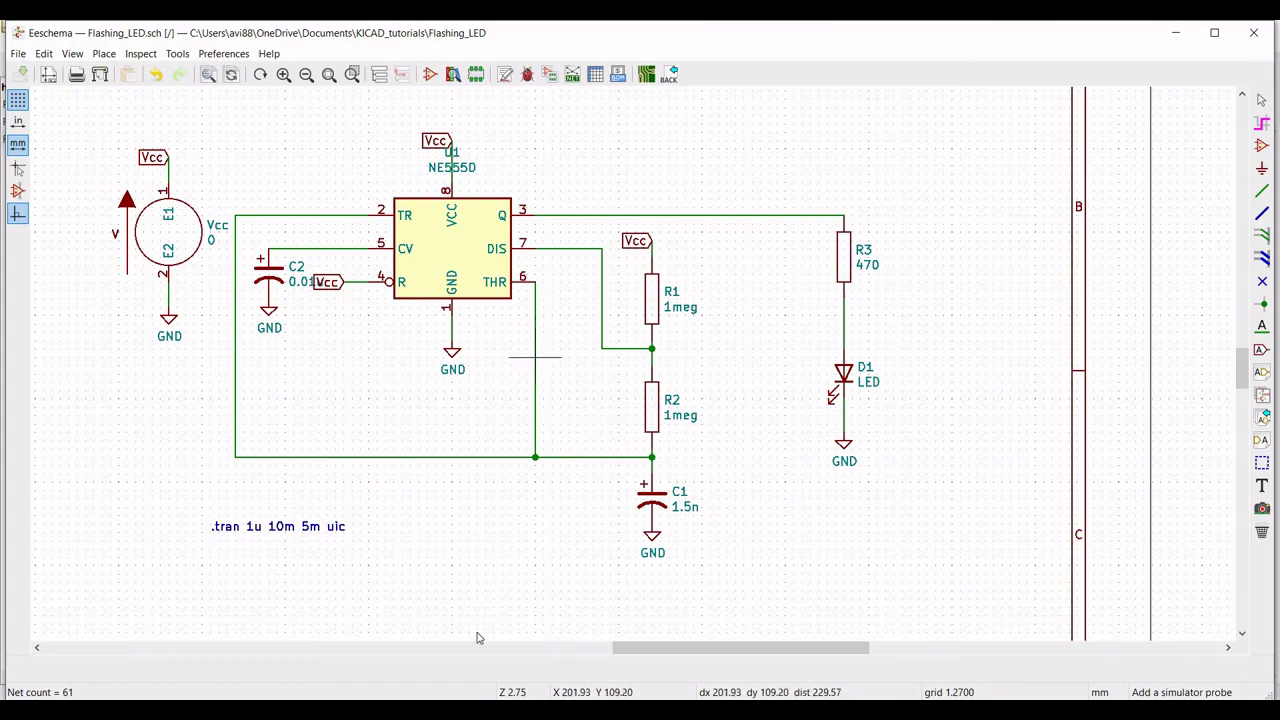
{"action": "left_click", "coordinate": [641, 608]}
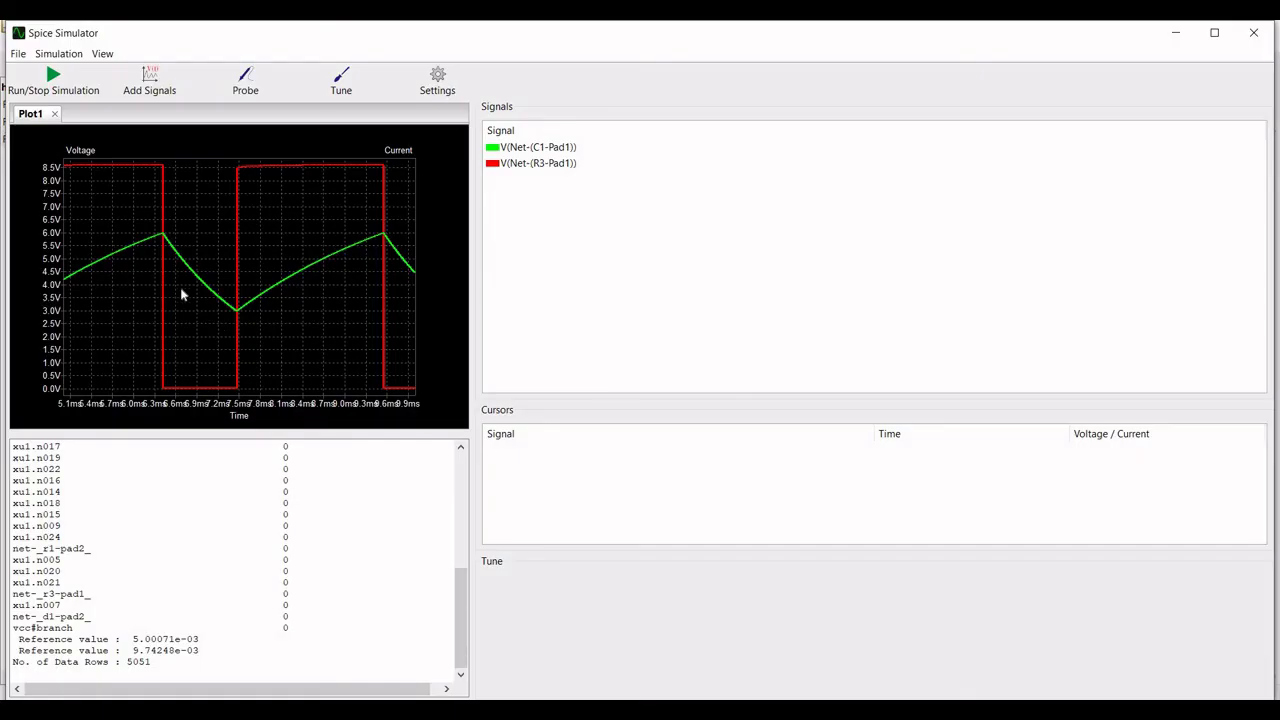